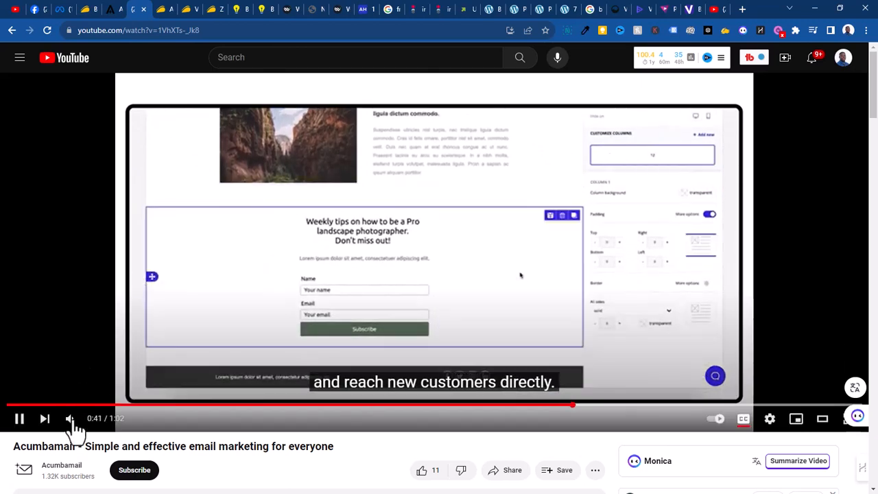
Lower the overview video's volume and pause it at its end, 1:02
{"action": "left_click_drag", "start_coordinate": [101, 419], "coordinate": [96, 419]}
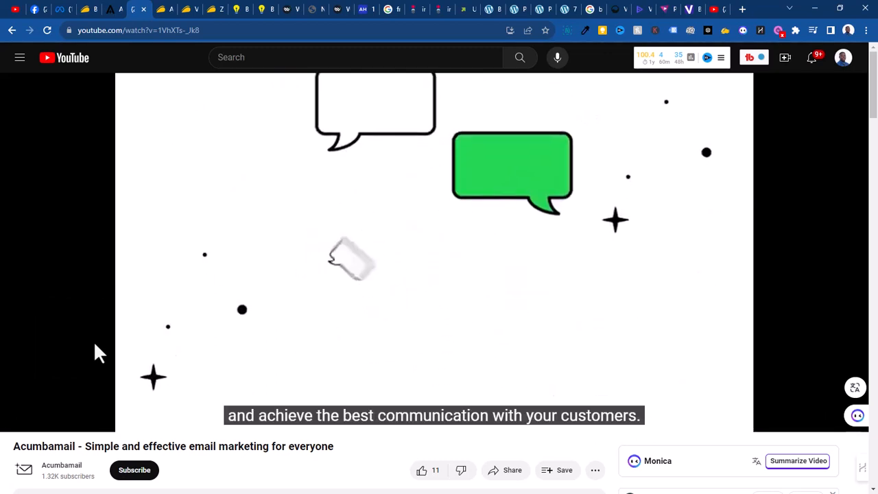
{"action": "scroll", "coordinate": [239, 295], "scroll_direction": "down", "scroll_amount": 1}
{"action": "scroll", "coordinate": [242, 295], "scroll_direction": "up", "scroll_amount": 1}
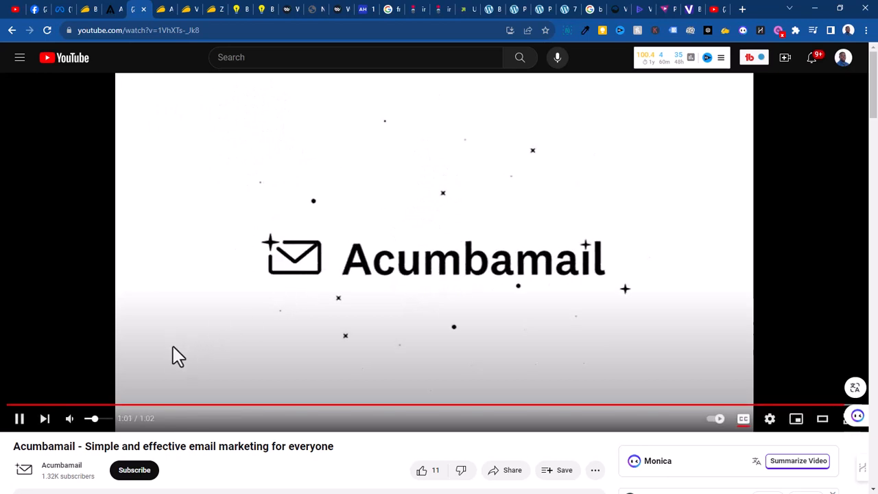
{"action": "left_click", "coordinate": [21, 419]}
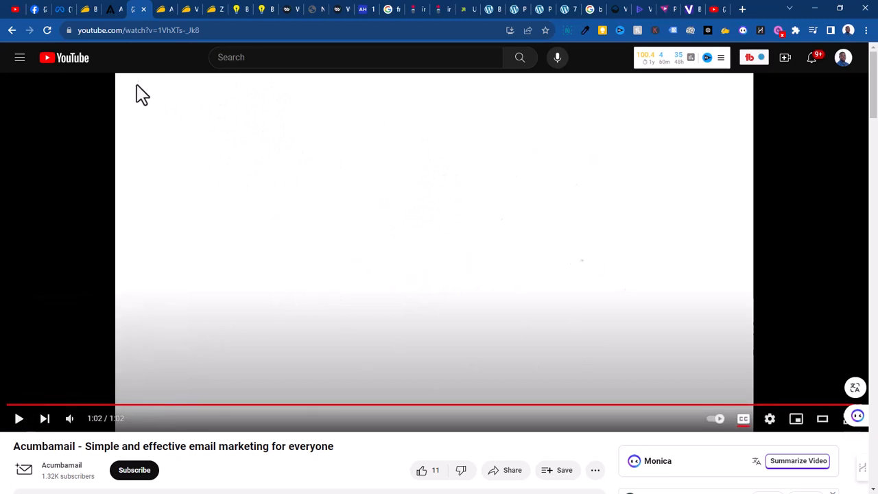
Switch to the Acumbamail site and return to the top of the English homepage's sign-up form
{"action": "left_click", "coordinate": [107, 7]}
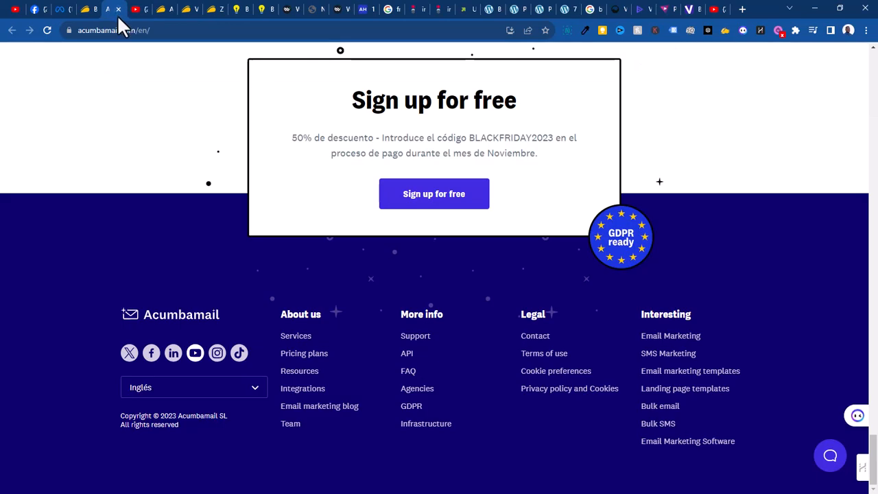
{"action": "scroll", "coordinate": [329, 215], "scroll_direction": "up", "scroll_amount": 8}
{"action": "scroll", "coordinate": [376, 206], "scroll_direction": "up", "scroll_amount": 6}
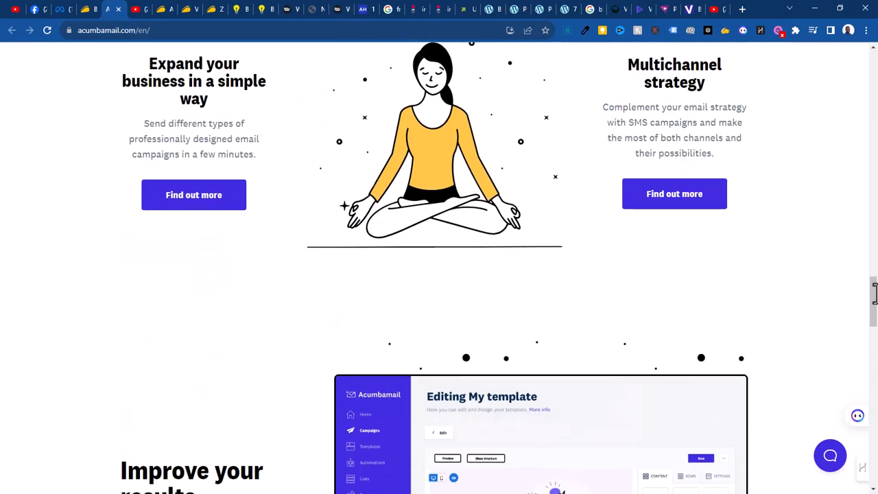
{"action": "left_click_drag", "start_coordinate": [873, 307], "coordinate": [866, 74]}
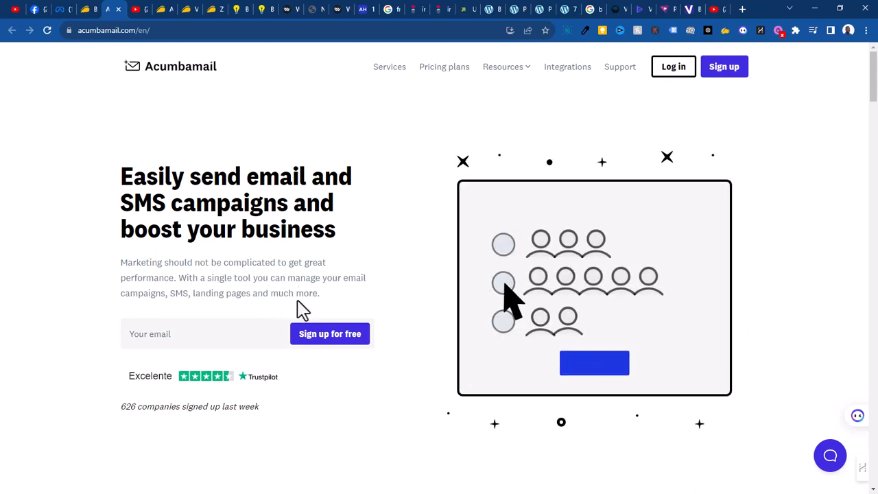
{"action": "scroll", "coordinate": [247, 353], "scroll_direction": "down", "scroll_amount": 3}
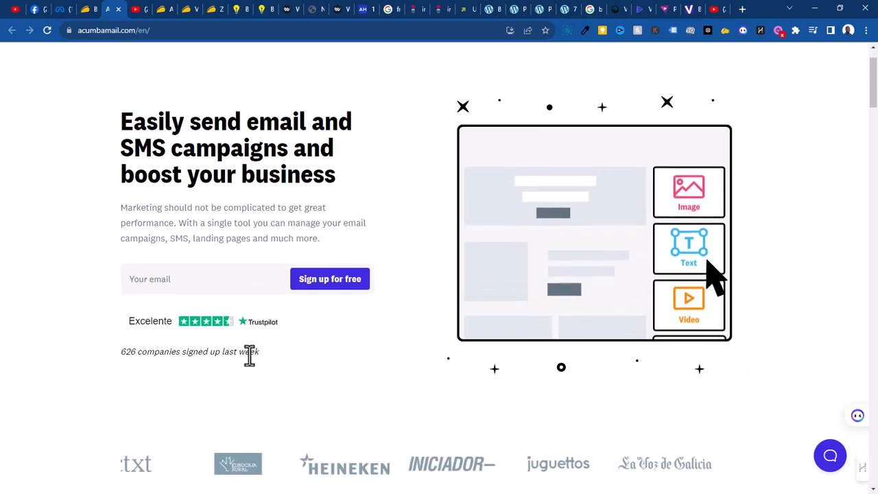
{"action": "scroll", "coordinate": [412, 210], "scroll_direction": "up", "scroll_amount": 3}
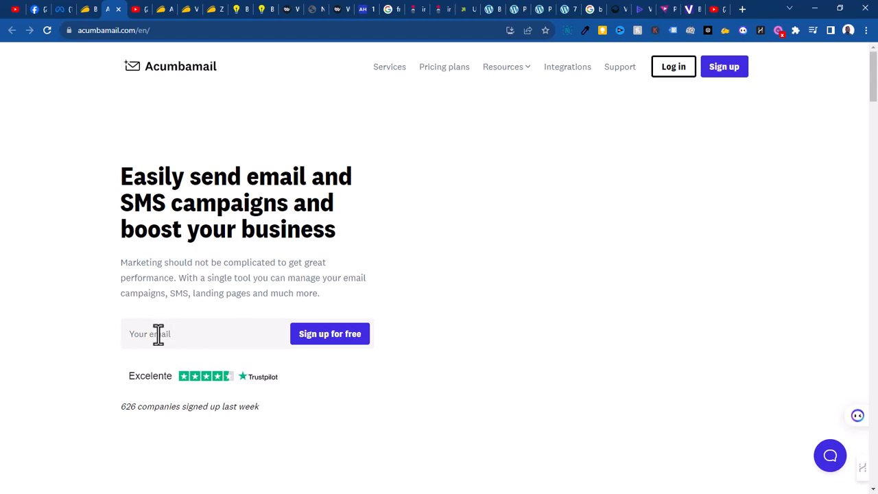
Autofill the sign-up email address and start a free account with it
{"action": "left_click", "coordinate": [192, 336]}
{"action": "left_click", "coordinate": [233, 386]}
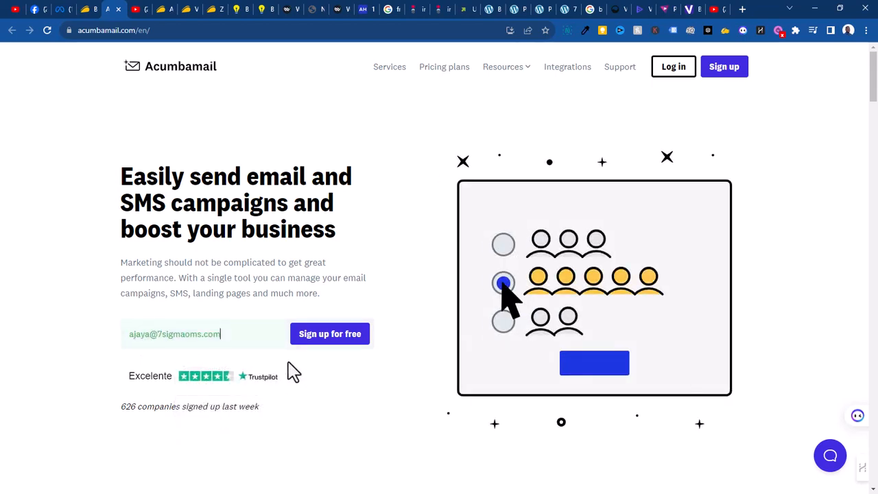
{"action": "left_click", "coordinate": [298, 334]}
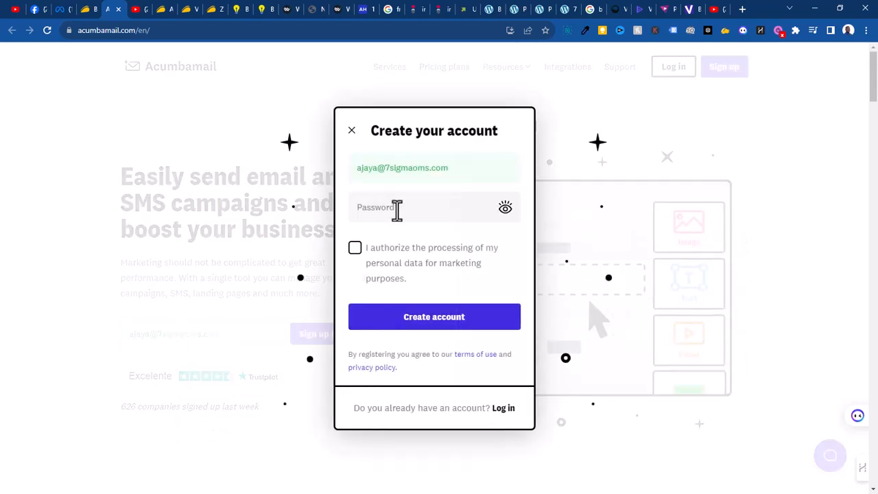
Use Chrome's suggested strong password, accept personal data processing, and create the account
{"action": "left_click", "coordinate": [393, 209]}
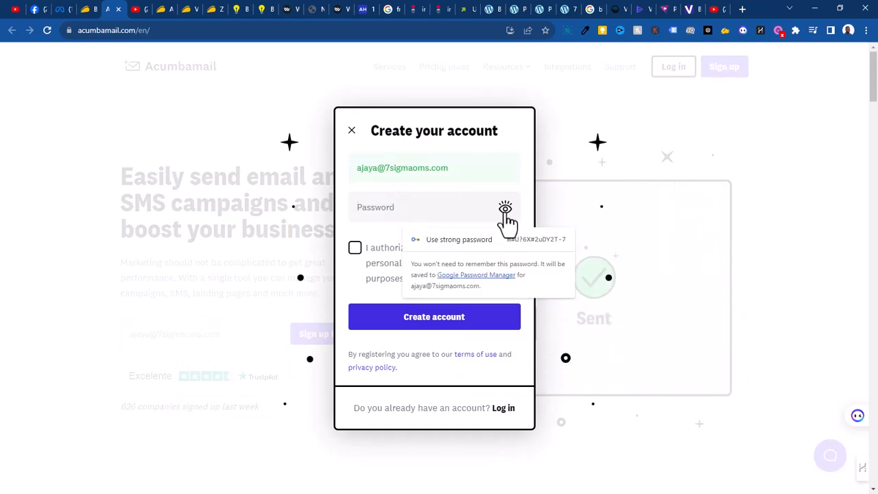
{"action": "left_click", "coordinate": [505, 212]}
{"action": "left_click", "coordinate": [425, 205]}
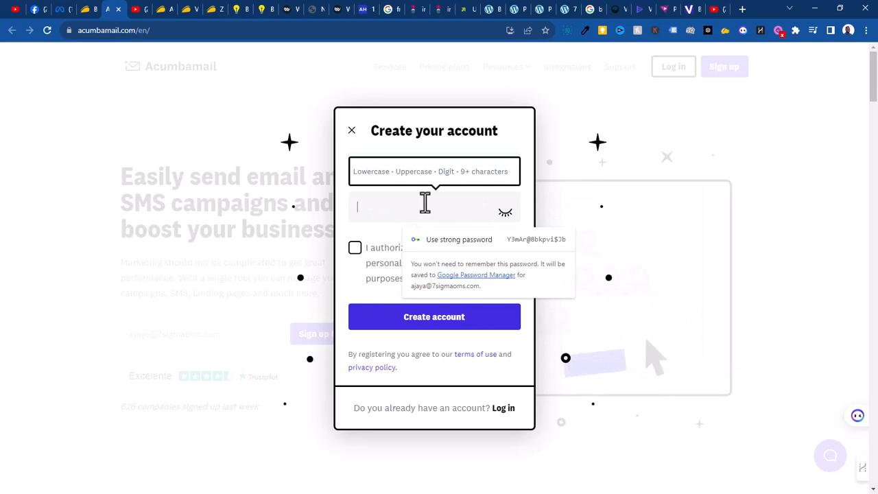
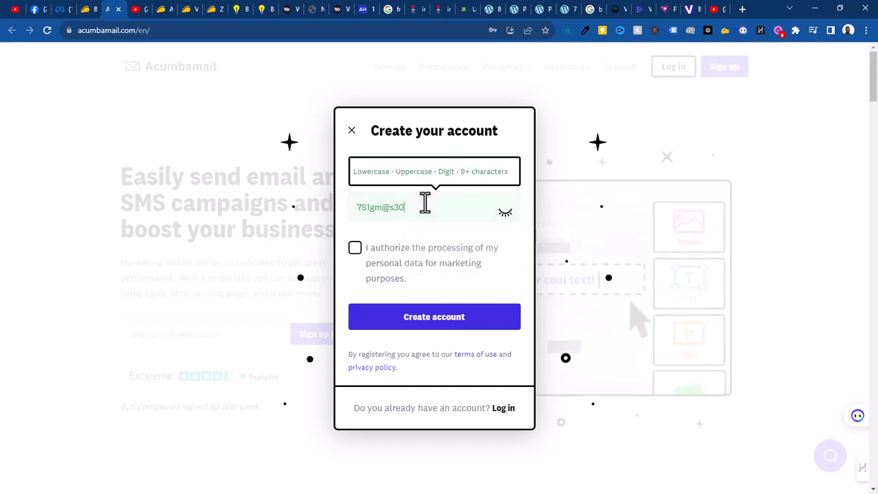
{"action": "left_click", "coordinate": [507, 216]}
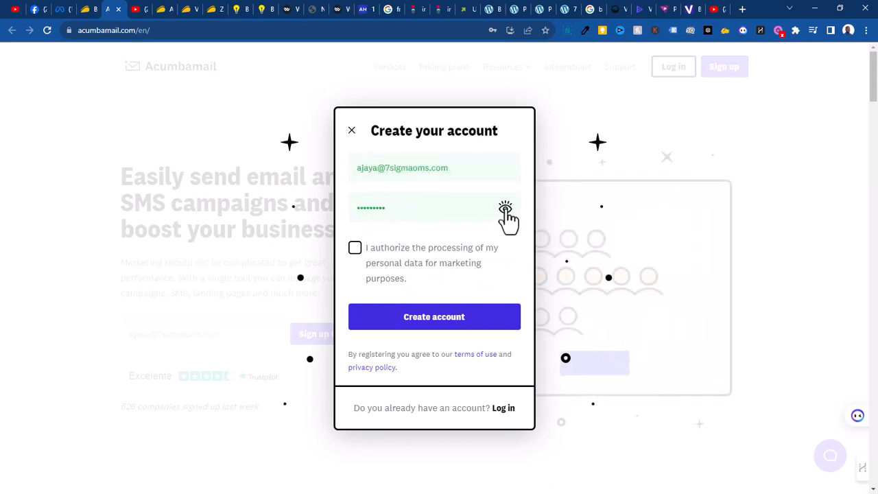
{"action": "double_click", "coordinate": [397, 209]}
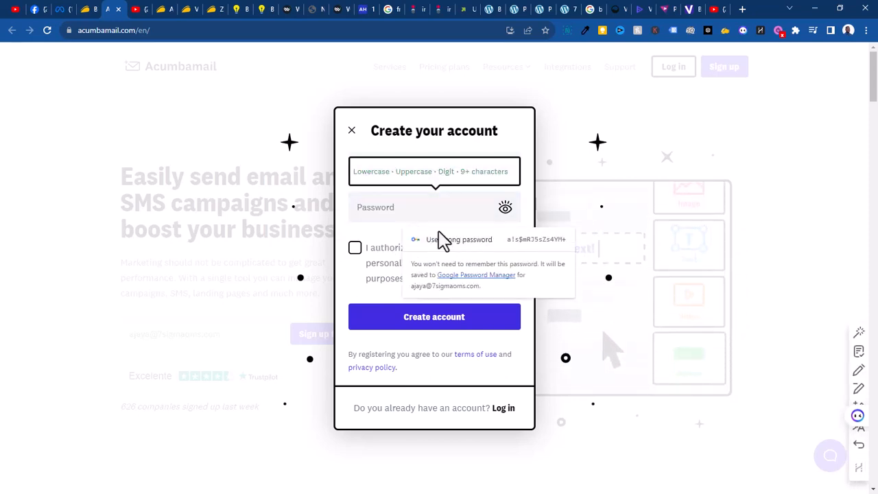
{"action": "left_click", "coordinate": [441, 239]}
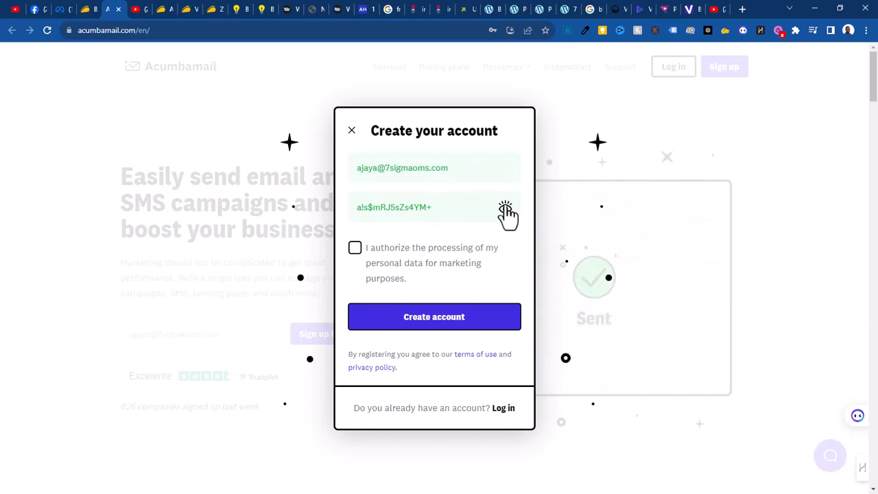
{"action": "left_click", "coordinate": [505, 211]}
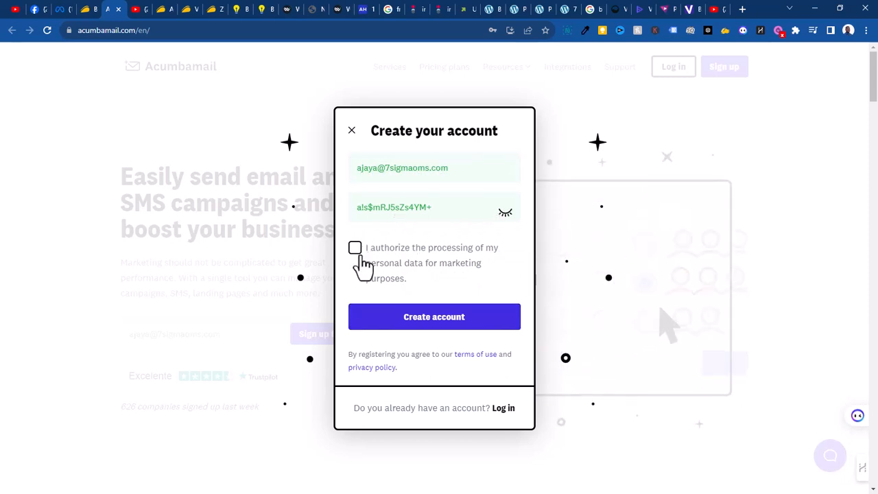
{"action": "left_click", "coordinate": [358, 251]}
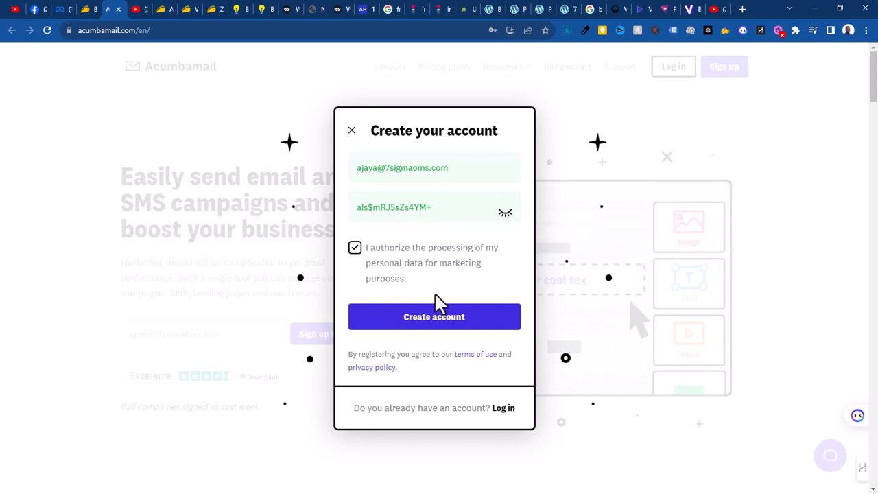
{"action": "left_click", "coordinate": [437, 323]}
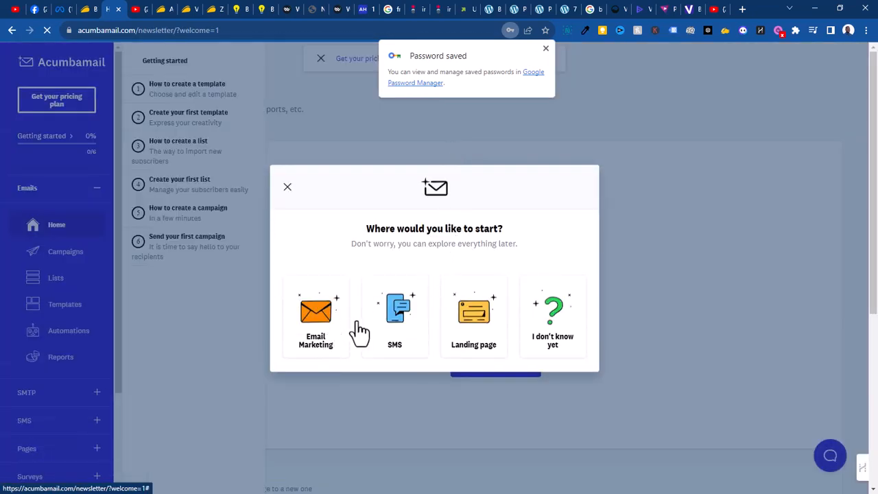
Pick SMS as the starting point, dismiss the password-saved notice, and close the SMS pricing offer
{"action": "left_click", "coordinate": [401, 328]}
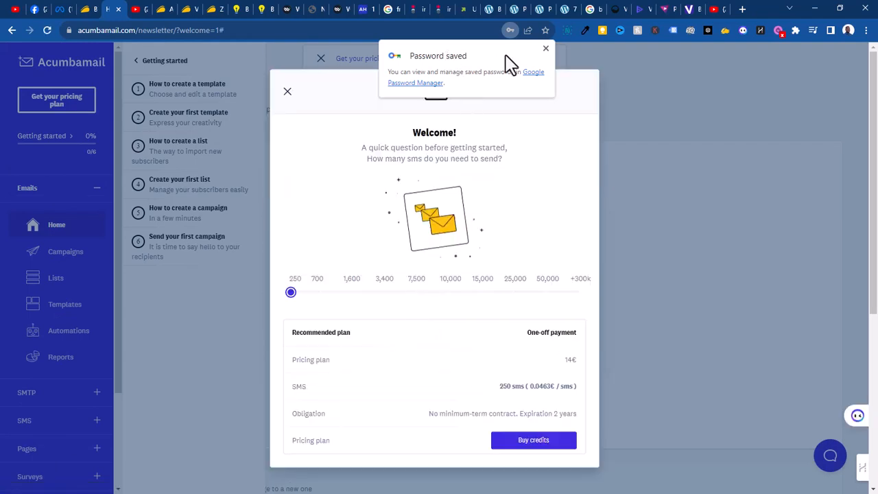
{"action": "left_click", "coordinate": [546, 48]}
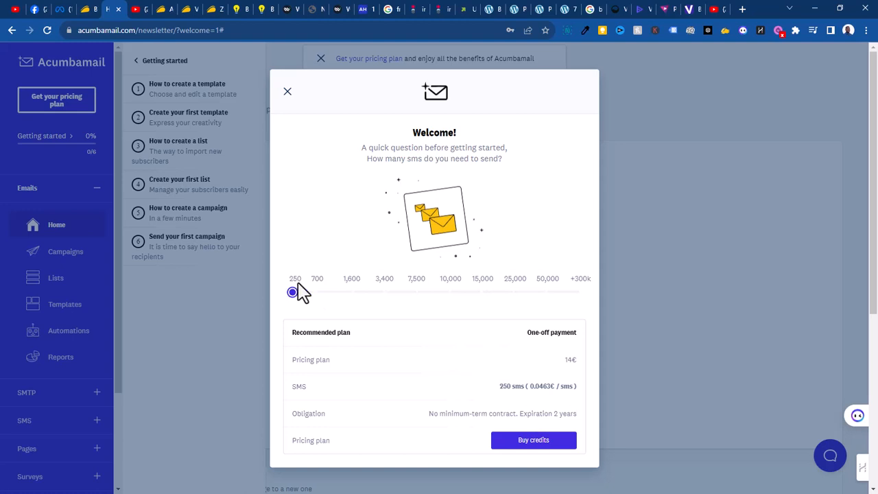
{"action": "scroll", "coordinate": [510, 374], "scroll_direction": "down", "scroll_amount": 1}
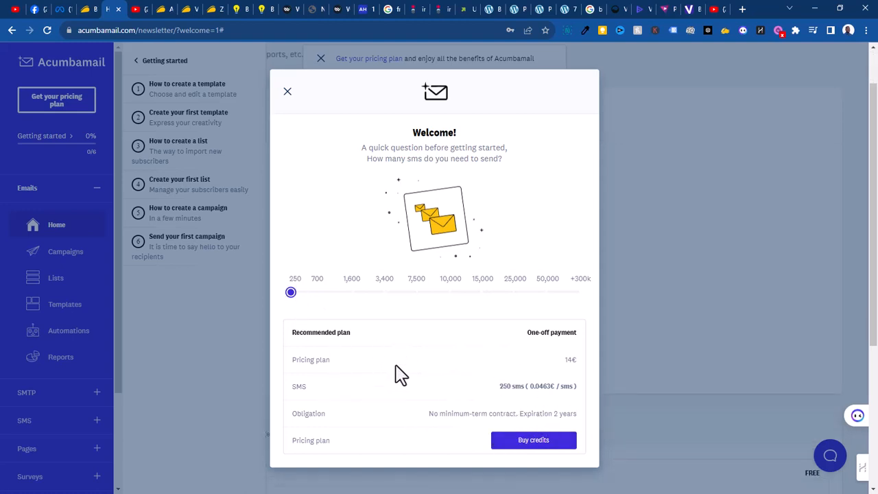
{"action": "scroll", "coordinate": [425, 230], "scroll_direction": "up", "scroll_amount": 1}
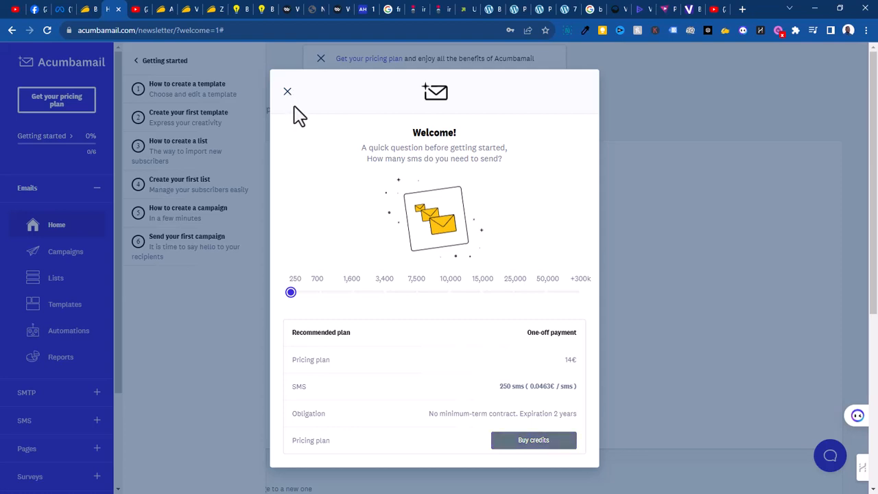
{"action": "left_click", "coordinate": [288, 92]}
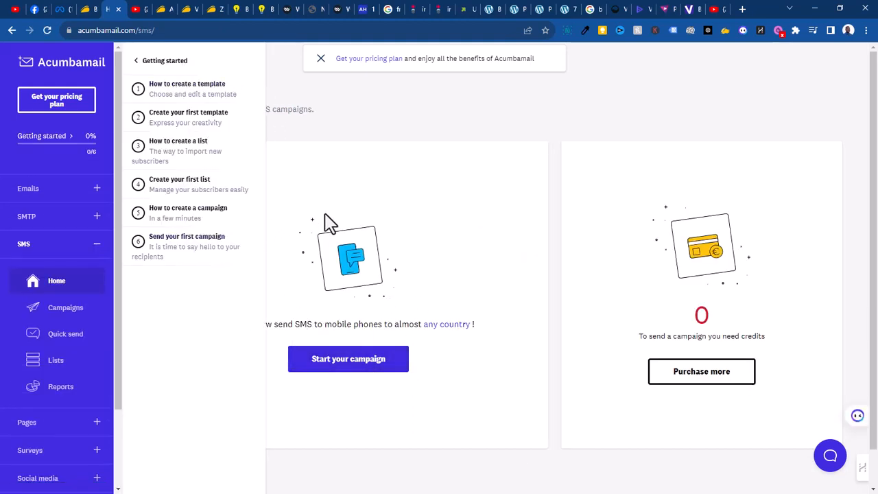
Watch the 'How to create a template' tutorial at low volume to its end, then close it
{"action": "left_click", "coordinate": [136, 61]}
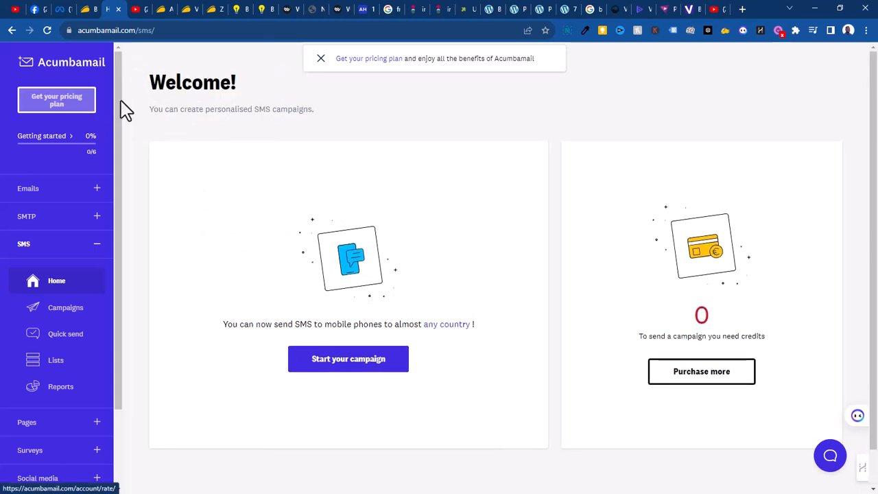
{"action": "left_click", "coordinate": [50, 137]}
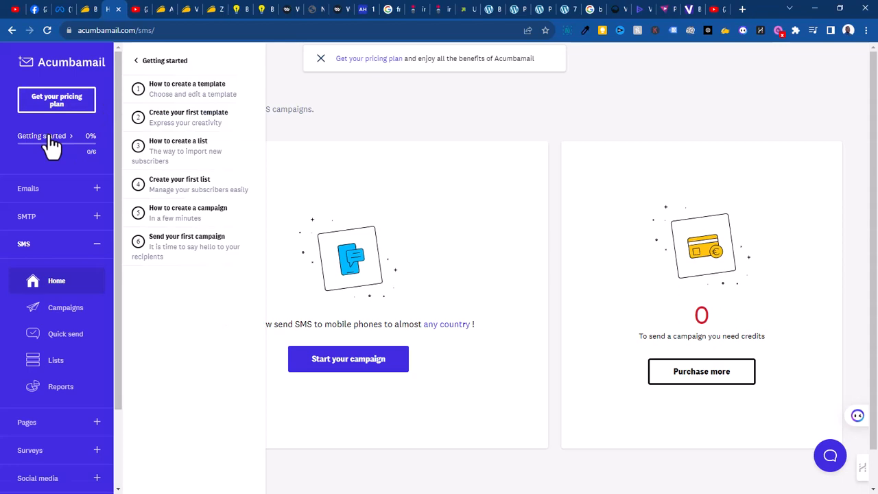
{"action": "left_click", "coordinate": [170, 103]}
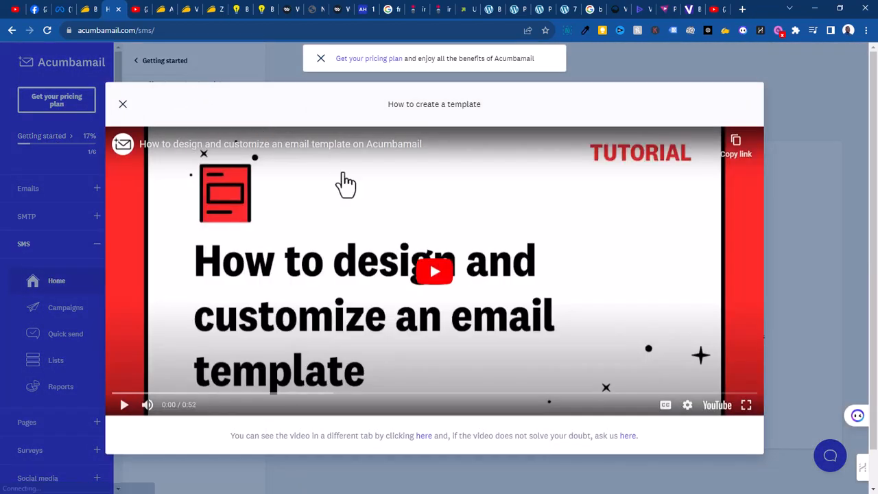
{"action": "left_click", "coordinate": [439, 277]}
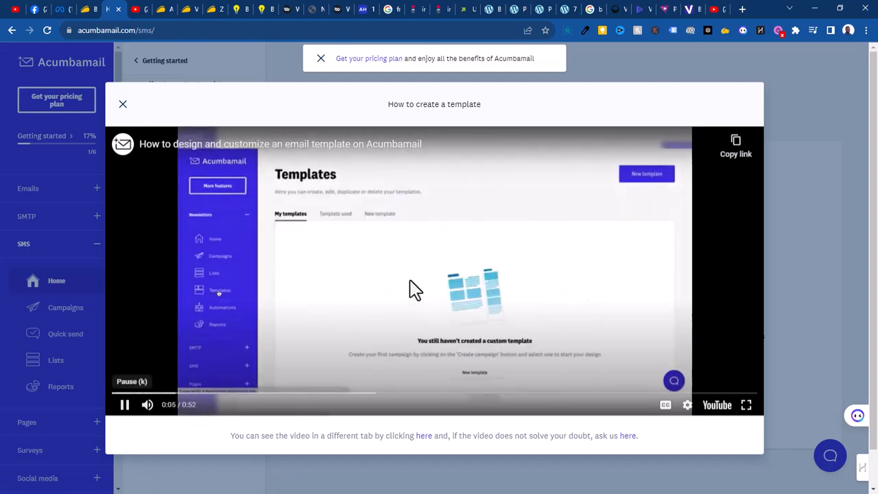
{"action": "left_click", "coordinate": [167, 405]}
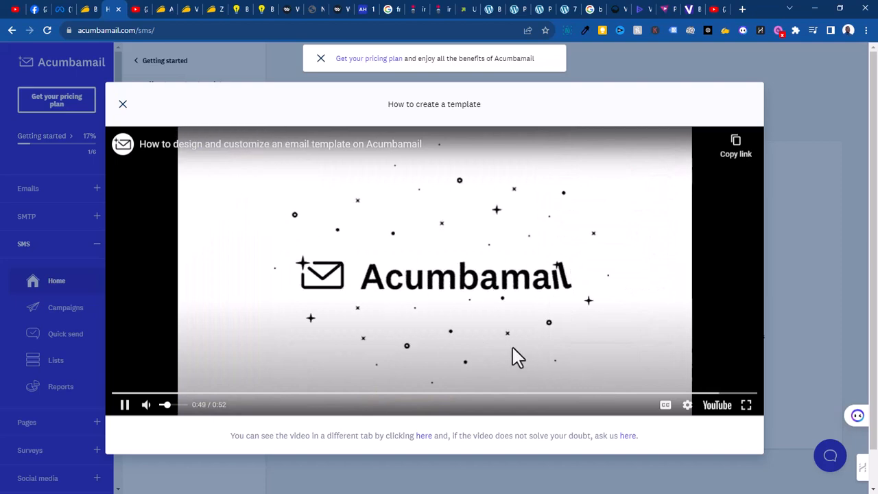
{"action": "left_click", "coordinate": [130, 406]}
{"action": "left_click", "coordinate": [785, 226]}
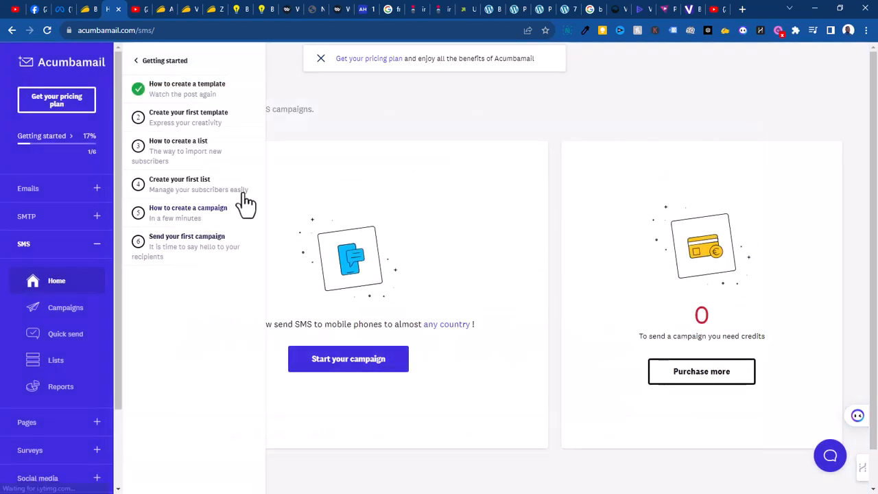
Open template creation and browse the 'Templates from Acumbamail' gallery down to the BlackFriday designs
{"action": "left_click", "coordinate": [206, 118]}
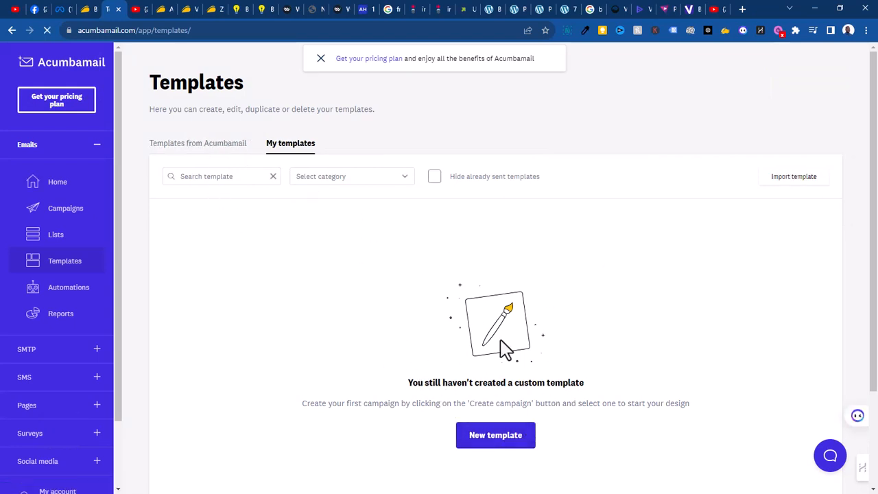
{"action": "left_click", "coordinate": [234, 151]}
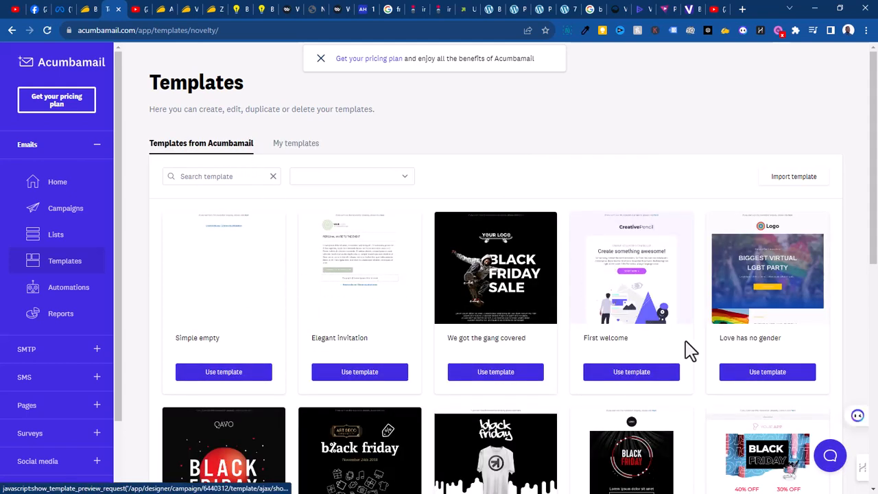
{"action": "scroll", "coordinate": [740, 309], "scroll_direction": "down", "scroll_amount": 1}
{"action": "scroll", "coordinate": [652, 302], "scroll_direction": "up", "scroll_amount": 1}
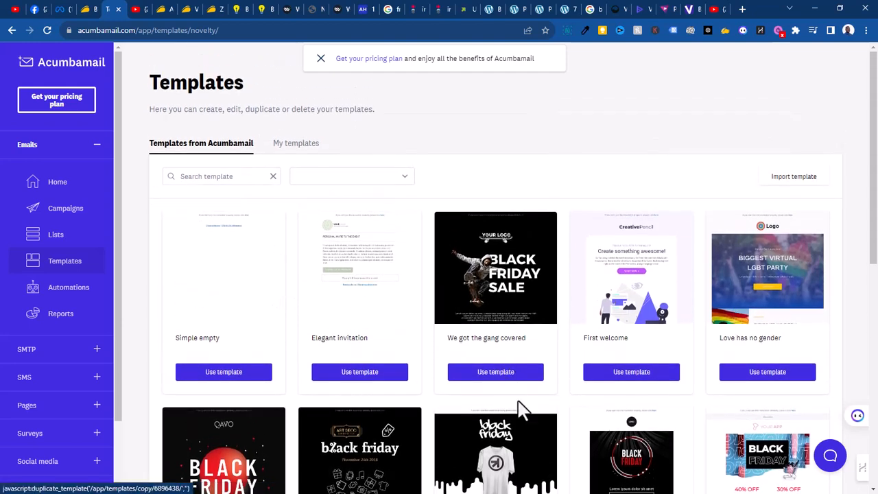
{"action": "scroll", "coordinate": [521, 407], "scroll_direction": "down", "scroll_amount": 2}
{"action": "scroll", "coordinate": [320, 313], "scroll_direction": "up", "scroll_amount": 1}
{"action": "scroll", "coordinate": [371, 308], "scroll_direction": "up", "scroll_amount": 1}
{"action": "scroll", "coordinate": [357, 322], "scroll_direction": "down", "scroll_amount": 2}
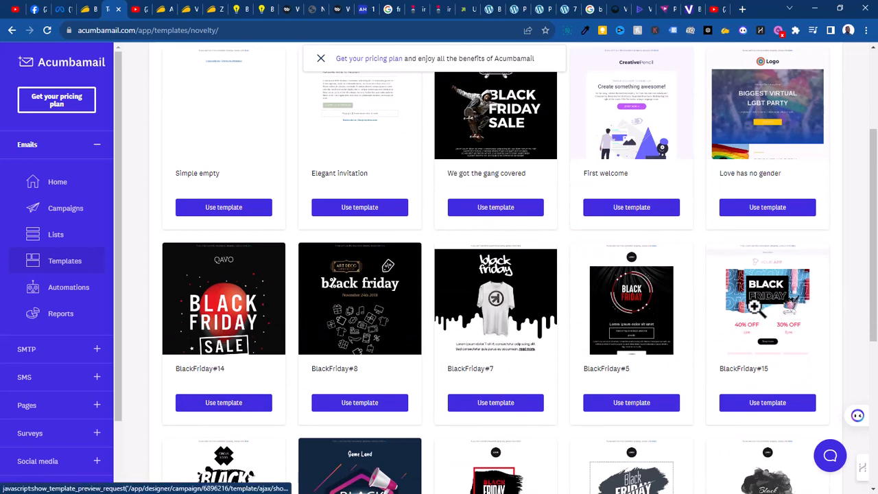
{"action": "scroll", "coordinate": [647, 329], "scroll_direction": "down", "scroll_amount": 2}
{"action": "scroll", "coordinate": [635, 253], "scroll_direction": "up", "scroll_amount": 1}
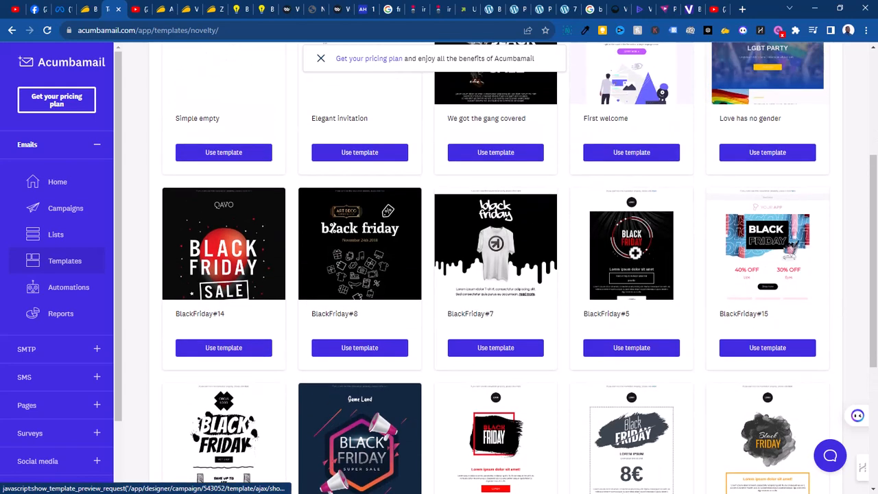
{"action": "scroll", "coordinate": [631, 261], "scroll_direction": "down", "scroll_amount": 2}
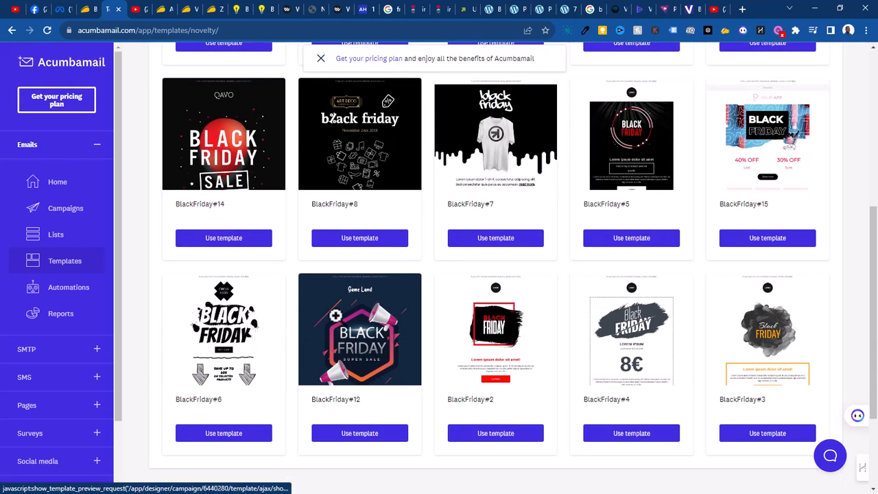
Create 'Black Friday 2023 - Acumba Test' from BlackFriday#5 and dismiss the professional-design offer
{"action": "left_click", "coordinate": [632, 238]}
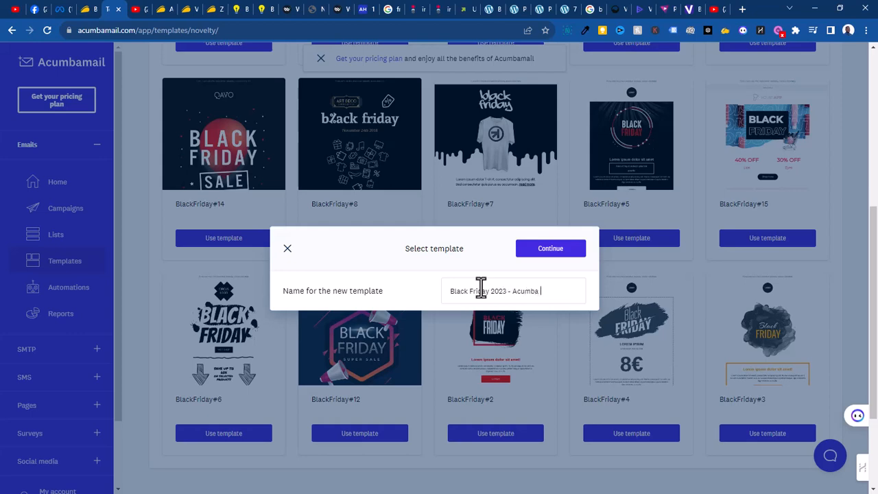
{"action": "left_click", "coordinate": [545, 248]}
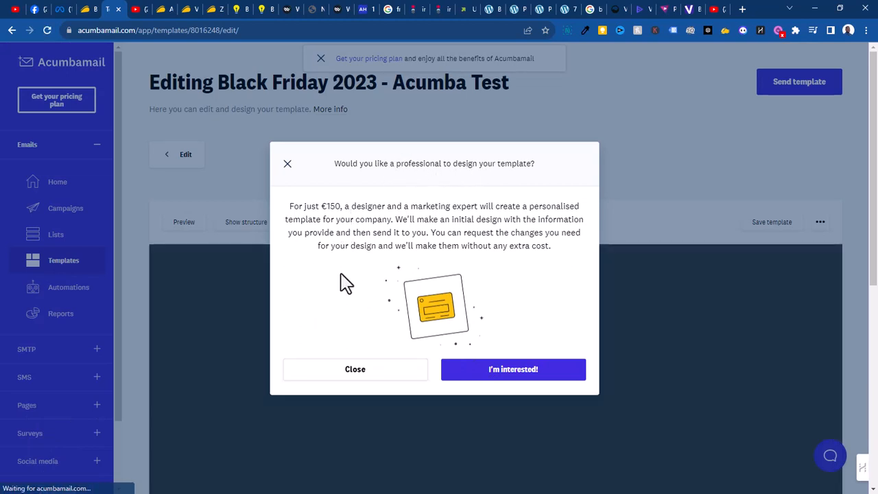
{"action": "left_click", "coordinate": [405, 377]}
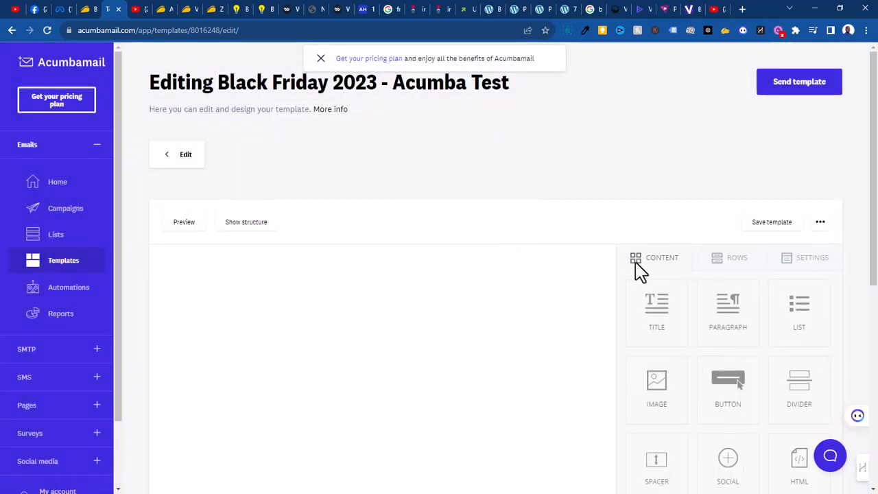
{"action": "scroll", "coordinate": [638, 271], "scroll_direction": "down", "scroll_amount": 3}
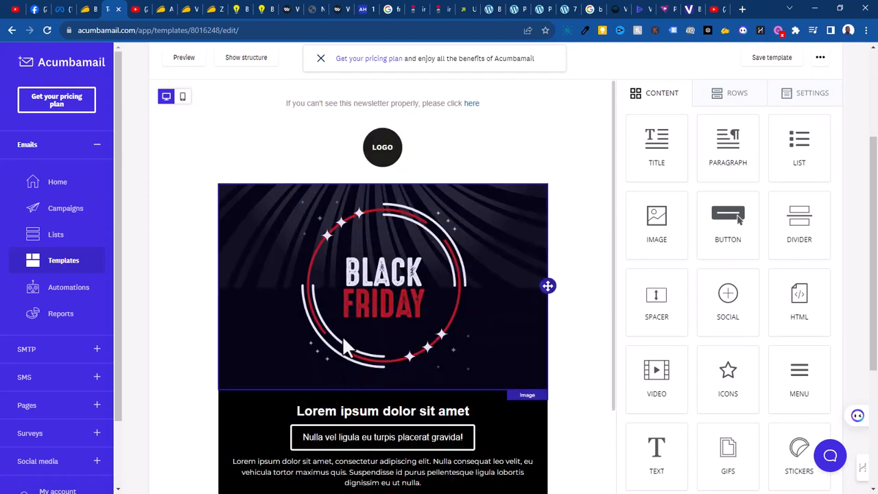
{"action": "scroll", "coordinate": [343, 339], "scroll_direction": "down", "scroll_amount": 2}
Change the placeholder heading to 'Acumba Test Black Friday Email', fixing the typos
{"action": "scroll", "coordinate": [427, 333], "scroll_direction": "down", "scroll_amount": 3}
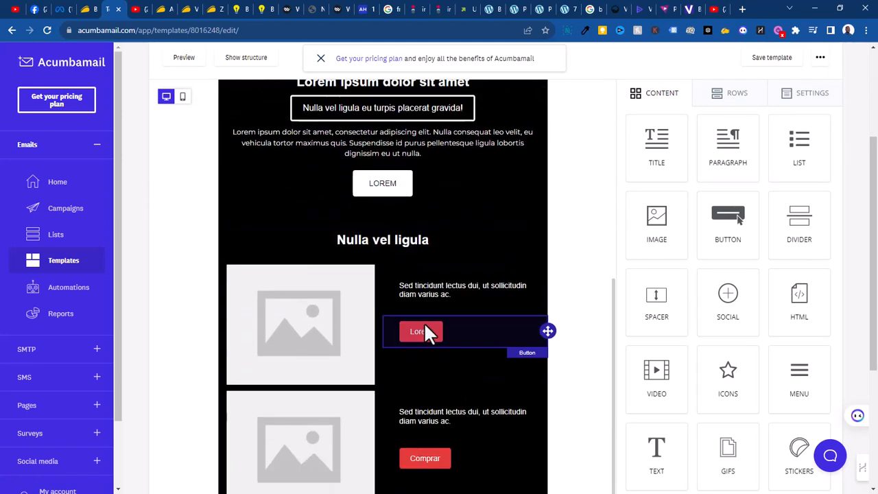
{"action": "scroll", "coordinate": [350, 302], "scroll_direction": "up", "scroll_amount": 1}
{"action": "scroll", "coordinate": [349, 275], "scroll_direction": "up", "scroll_amount": 2}
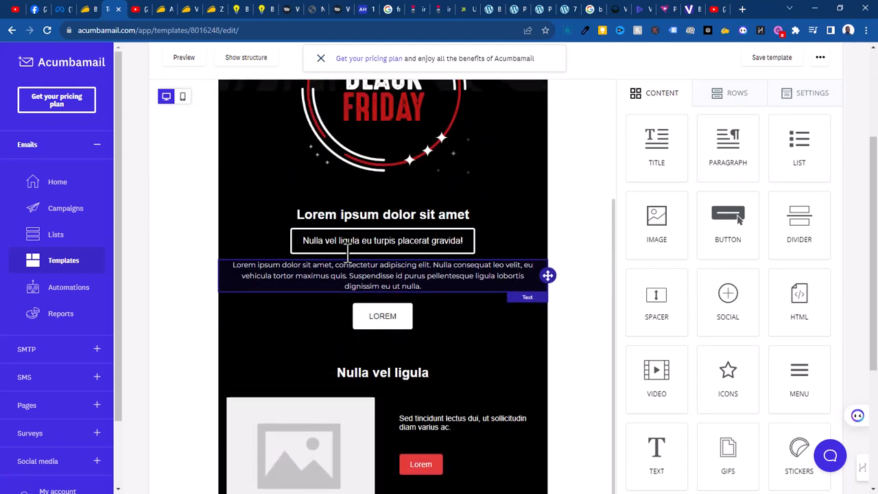
{"action": "scroll", "coordinate": [371, 214], "scroll_direction": "up", "scroll_amount": 3}
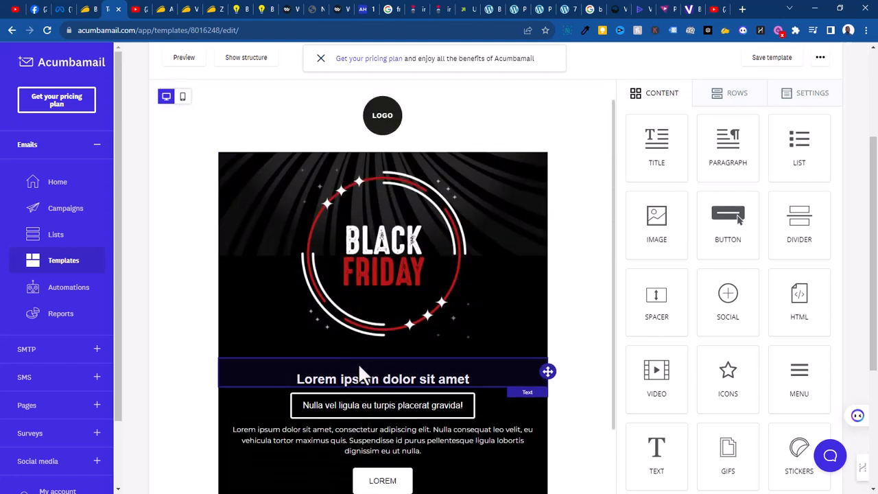
{"action": "triple_click", "coordinate": [362, 379]}
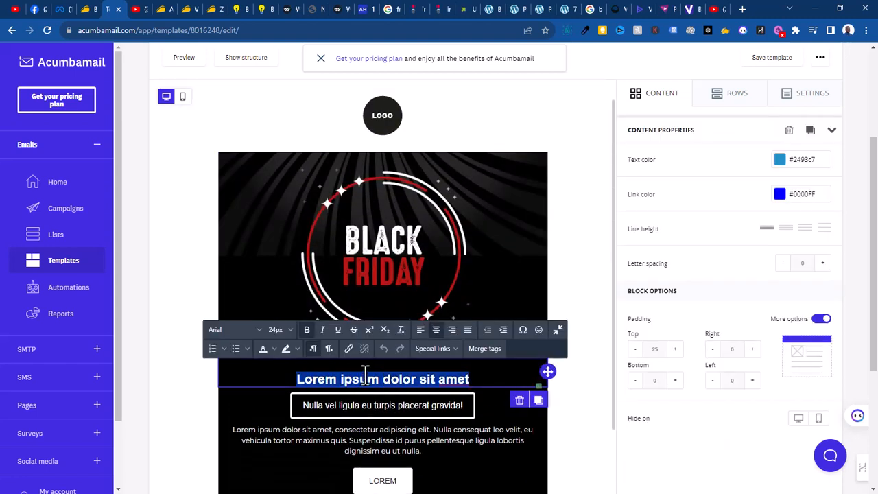
{"action": "type", "text": "Acumba Te"}
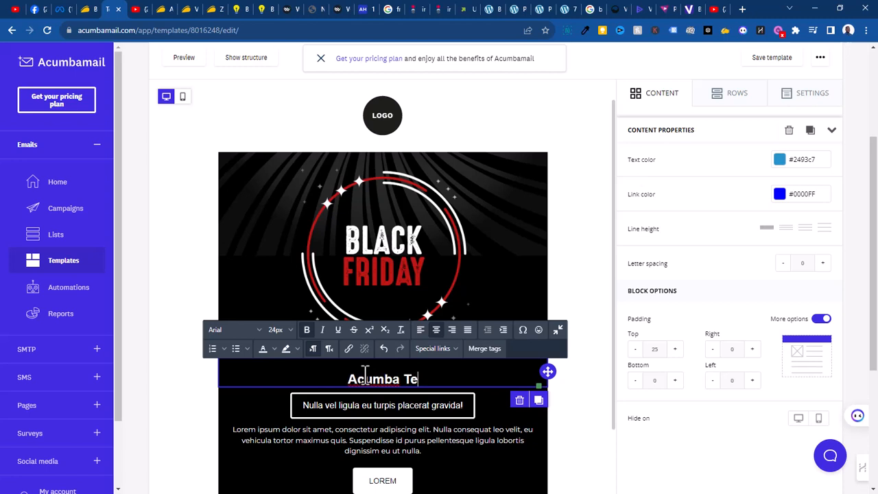
{"action": "type", "text": "st Email"}
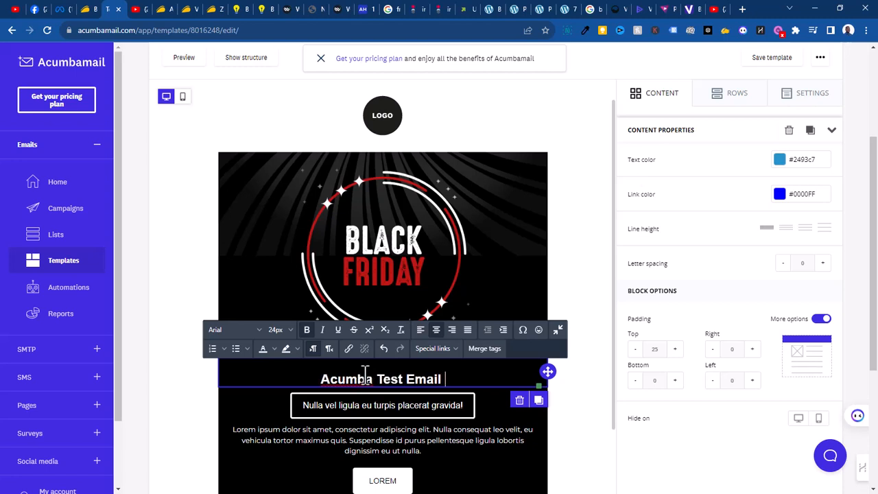
{"action": "key", "text": "BackSpace"}
{"action": "key", "text": "BackSpace"}
{"action": "key", "text": "BackSpace"}
{"action": "key", "text": "BackSpace"}
{"action": "key", "text": "BackSpace"}
{"action": "key", "text": "BackSpace"}
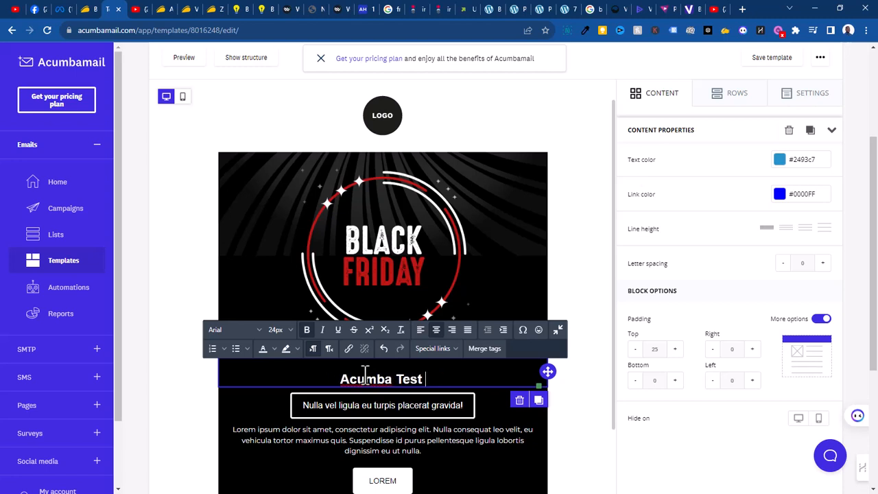
{"action": "type", "text": "Black Friday "}
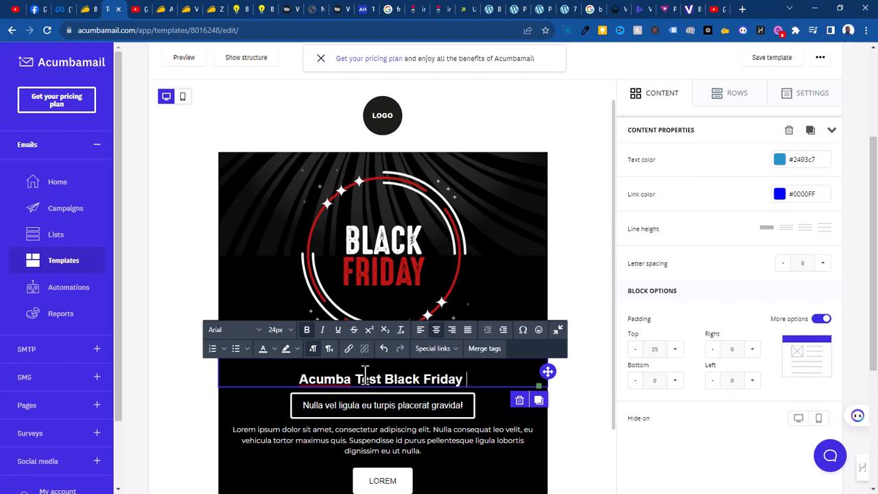
{"action": "type", "text": "Emal"}
{"action": "key", "text": "BackSpace"}
{"action": "type", "text": "il"}
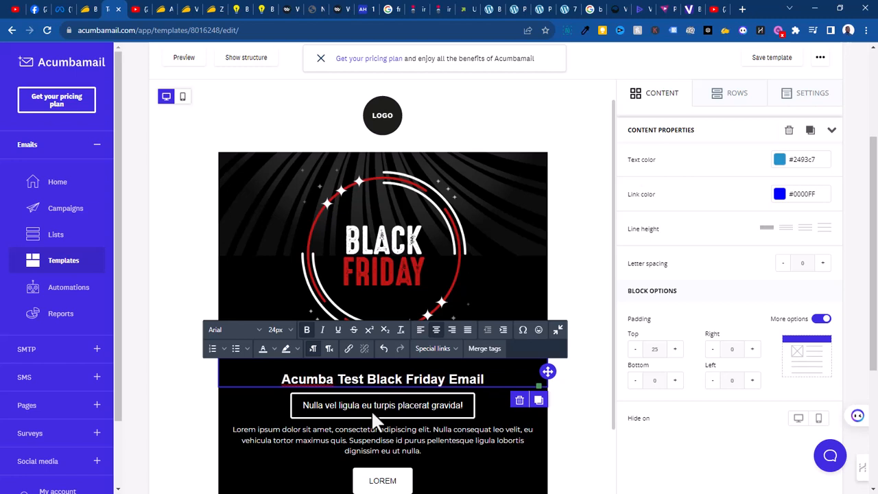
{"action": "left_click", "coordinate": [311, 436]}
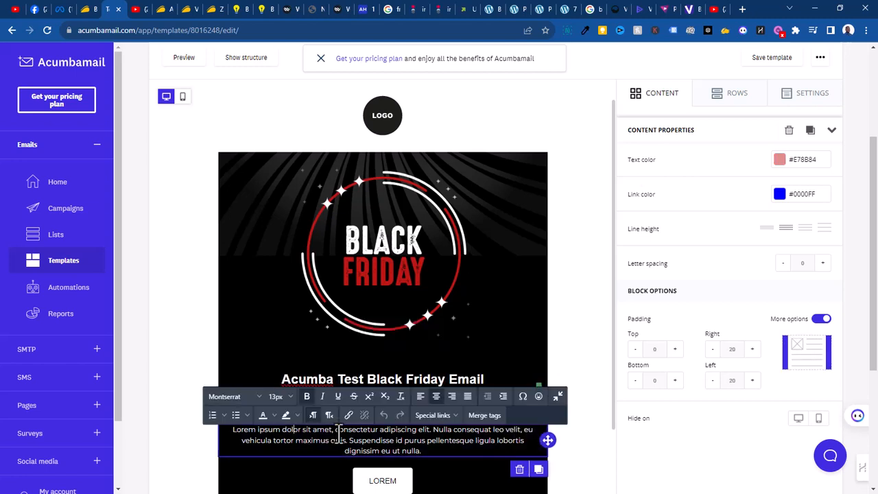
{"action": "scroll", "coordinate": [384, 405], "scroll_direction": "down", "scroll_amount": 2}
Relabel the LOREM button 'Check Out The Deals'
{"action": "left_click", "coordinate": [386, 370]}
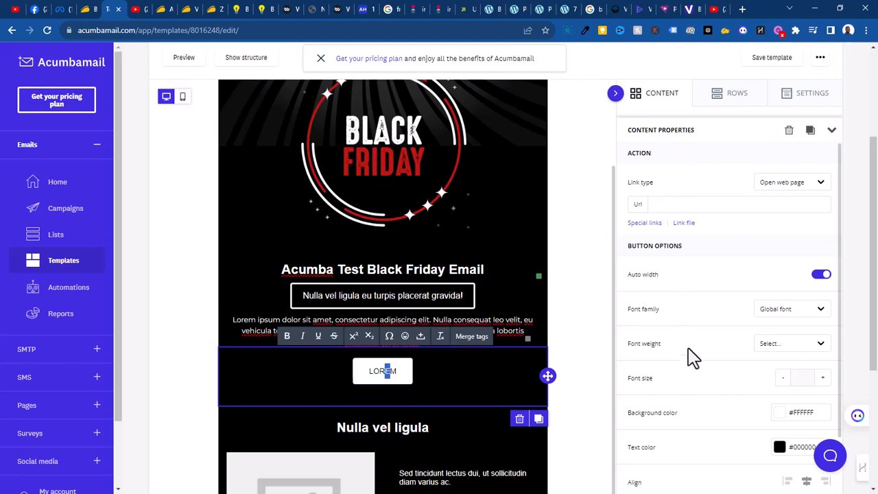
{"action": "scroll", "coordinate": [687, 373], "scroll_direction": "down", "scroll_amount": 5}
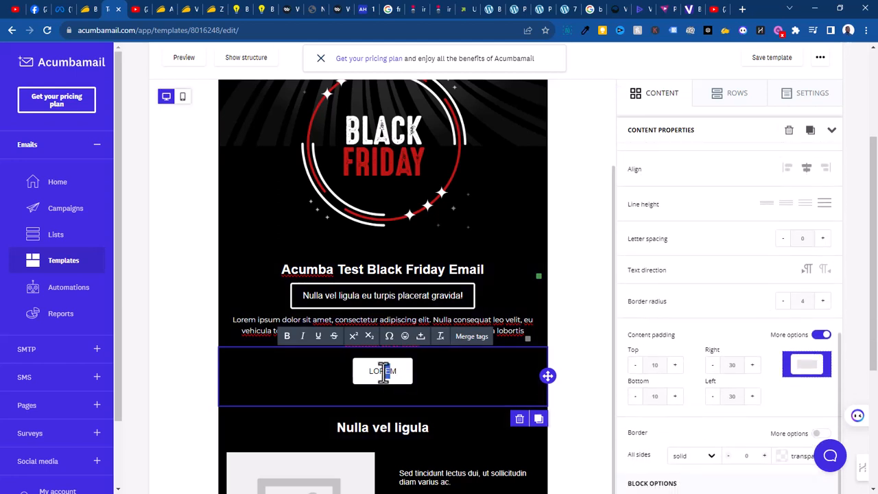
{"action": "key", "text": "BackSpace"}
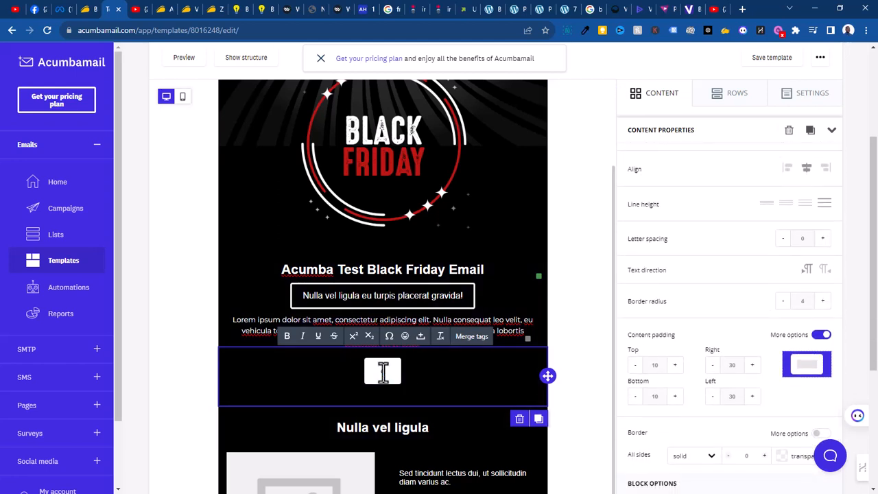
{"action": "type", "text": "Check O"}
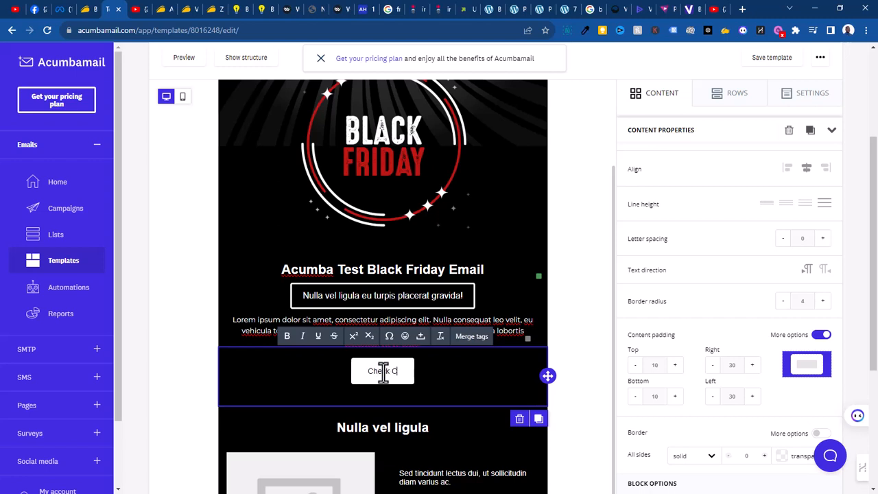
{"action": "type", "text": "ut The Deals"}
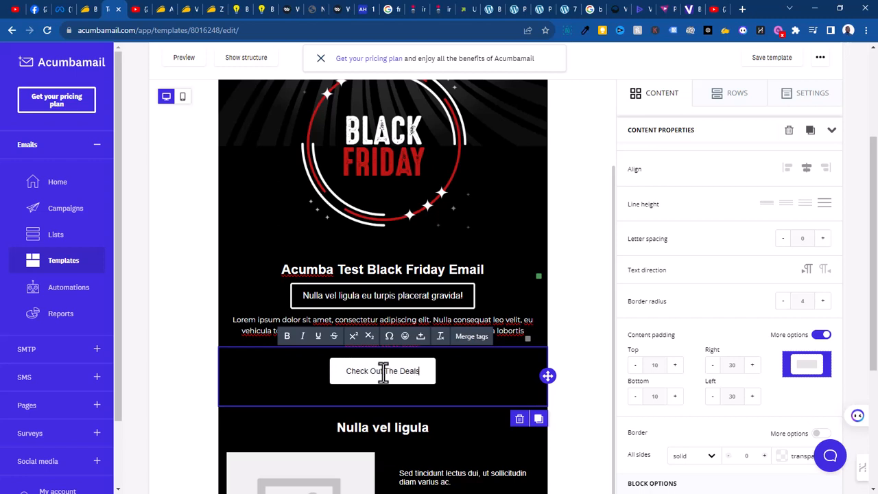
Replace the 'Nulla vel ligula' section heading with 'Bestsellers'
{"action": "scroll", "coordinate": [343, 398], "scroll_direction": "down", "scroll_amount": 2}
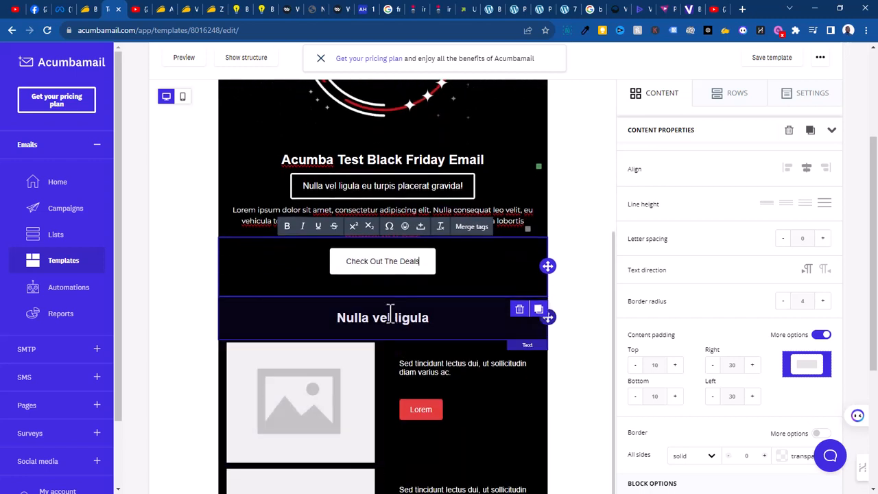
{"action": "left_click", "coordinate": [390, 311]}
{"action": "triple_click", "coordinate": [359, 328]}
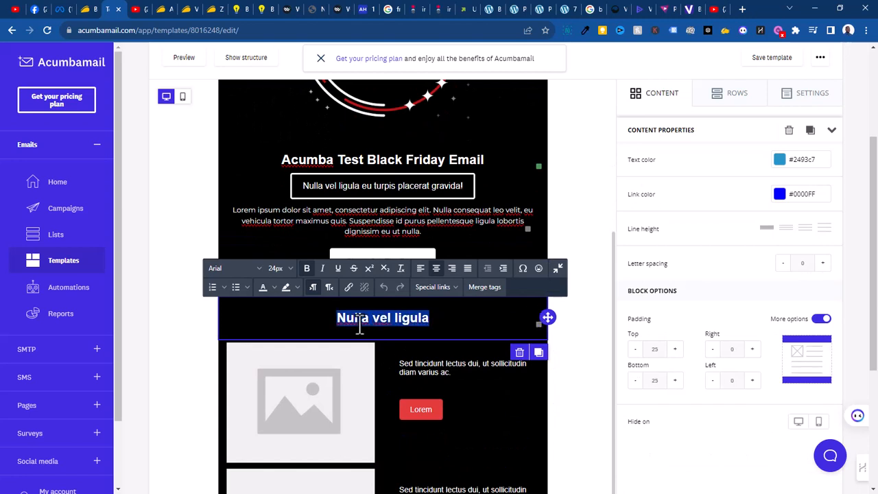
{"action": "key", "text": "BackSpace"}
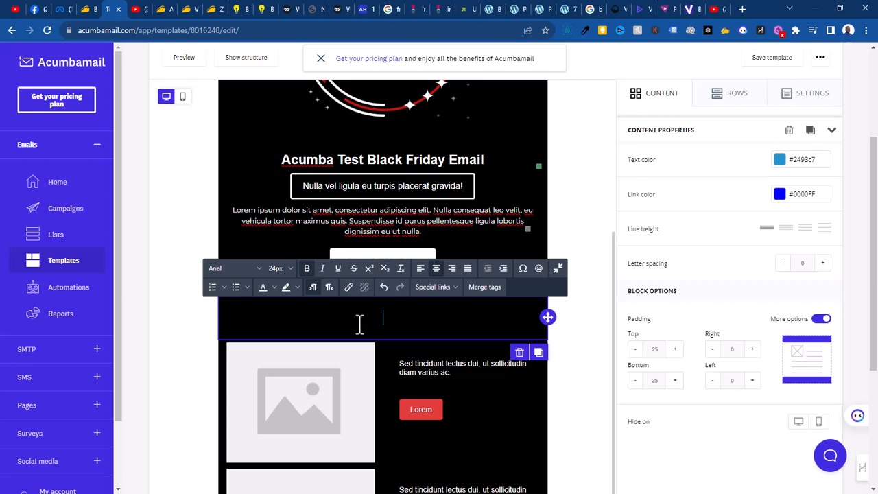
{"action": "type", "text": "Best Seller"}
{"action": "key", "text": "BackSpace"}
{"action": "key", "text": "BackSpace"}
{"action": "key", "text": "BackSpace"}
{"action": "key", "text": "BackSpace"}
{"action": "key", "text": "BackSpace"}
{"action": "key", "text": "BackSpace"}
Finish the Bestsellers heading and insert a free 'journal' notebook-and-laptop stock photo as the first product image
{"action": "type", "text": "sellers"}
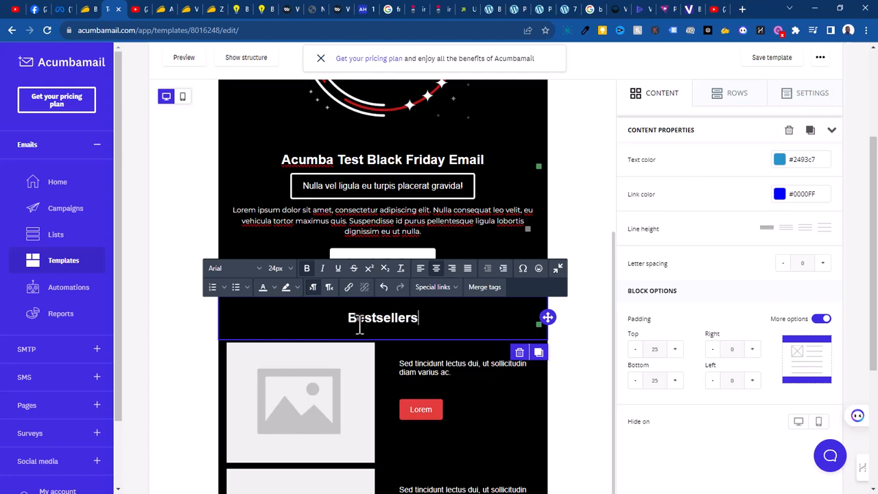
{"action": "left_click", "coordinate": [313, 391]}
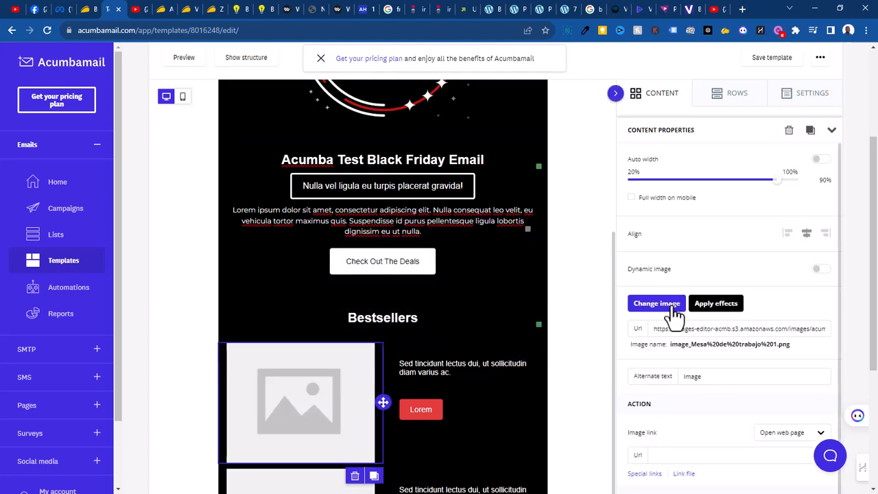
{"action": "left_click", "coordinate": [645, 303]}
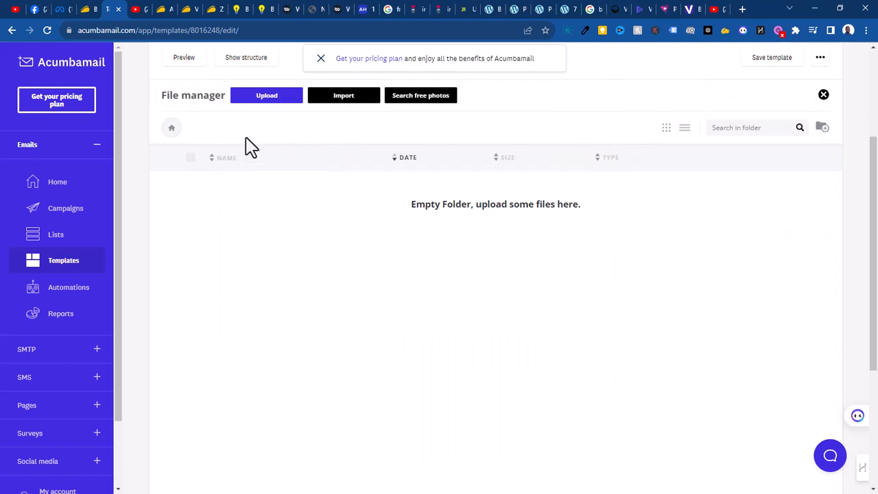
{"action": "left_click", "coordinate": [409, 100]}
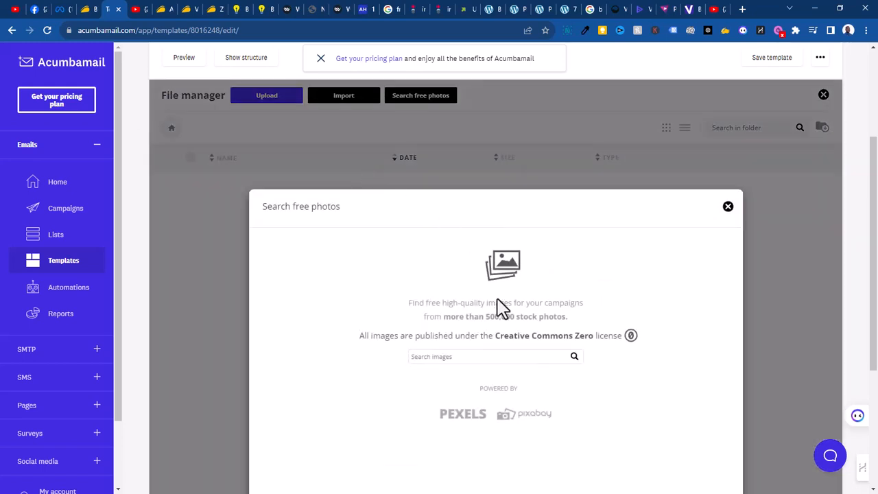
{"action": "scroll", "coordinate": [501, 306], "scroll_direction": "down", "scroll_amount": 2}
{"action": "left_click", "coordinate": [484, 247]}
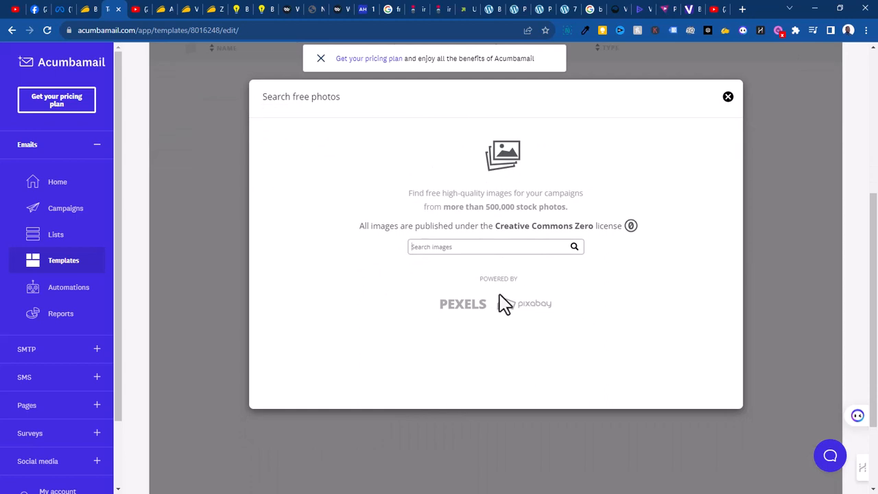
{"action": "key", "text": "Return"}
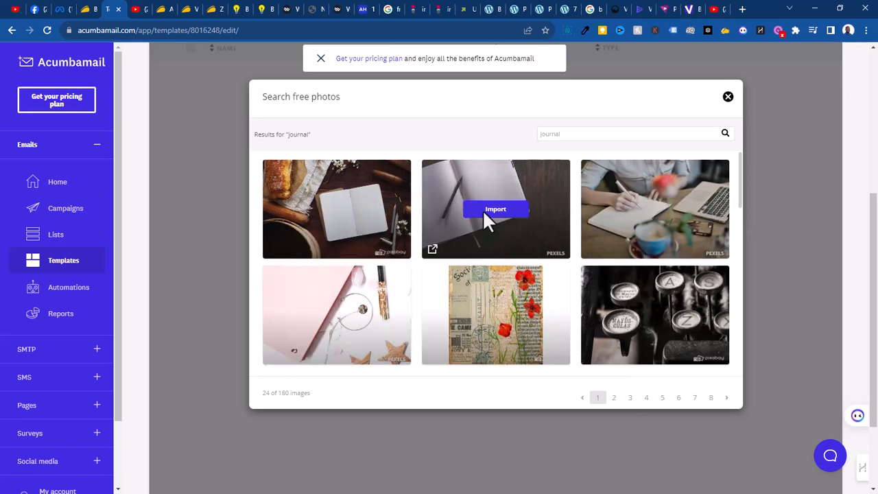
{"action": "left_click", "coordinate": [637, 211]}
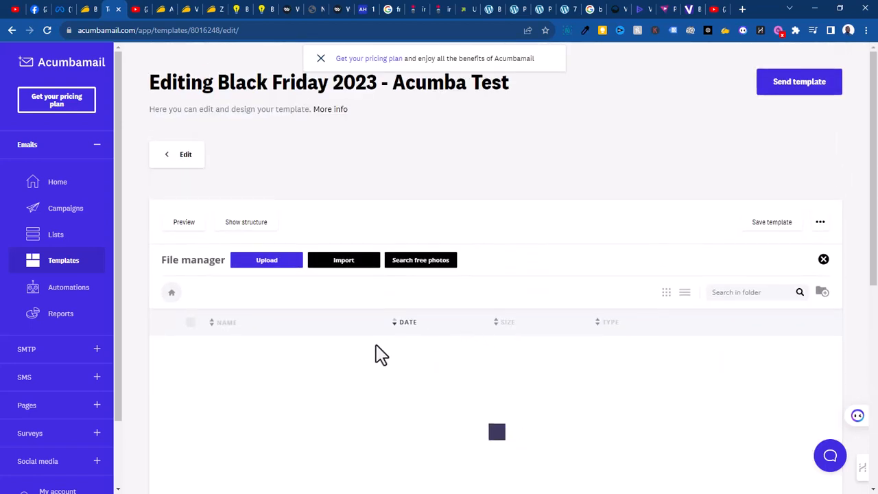
{"action": "scroll", "coordinate": [401, 326], "scroll_direction": "down", "scroll_amount": 2}
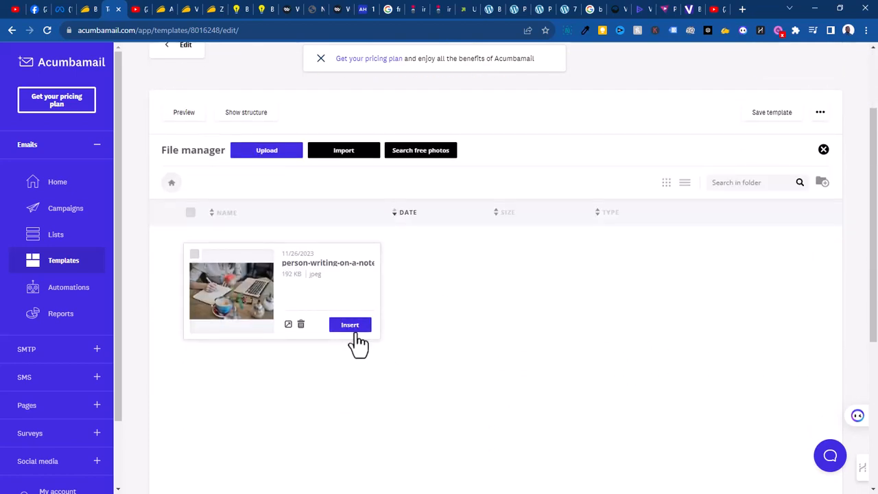
{"action": "left_click", "coordinate": [350, 325]}
{"action": "scroll", "coordinate": [403, 401], "scroll_direction": "down", "scroll_amount": 2}
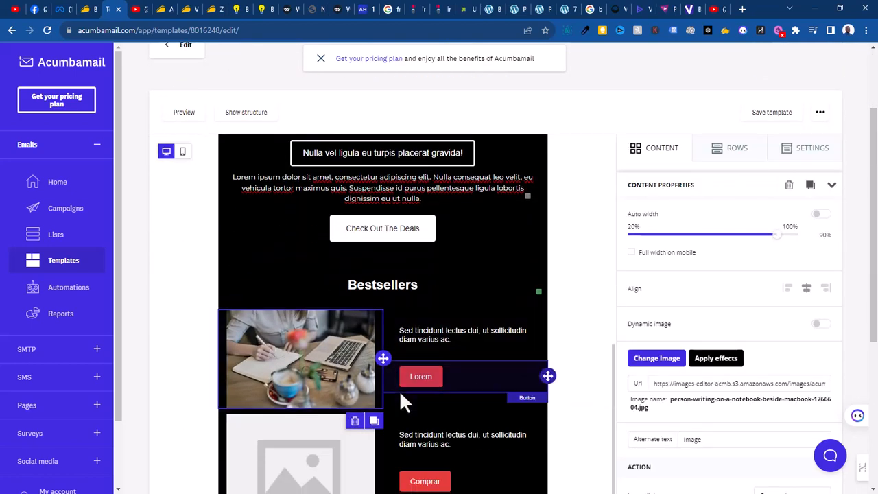
Label the first bestseller 'Work Journals' and change its Lorem button to 'Get Deal'
{"action": "triple_click", "coordinate": [435, 330]}
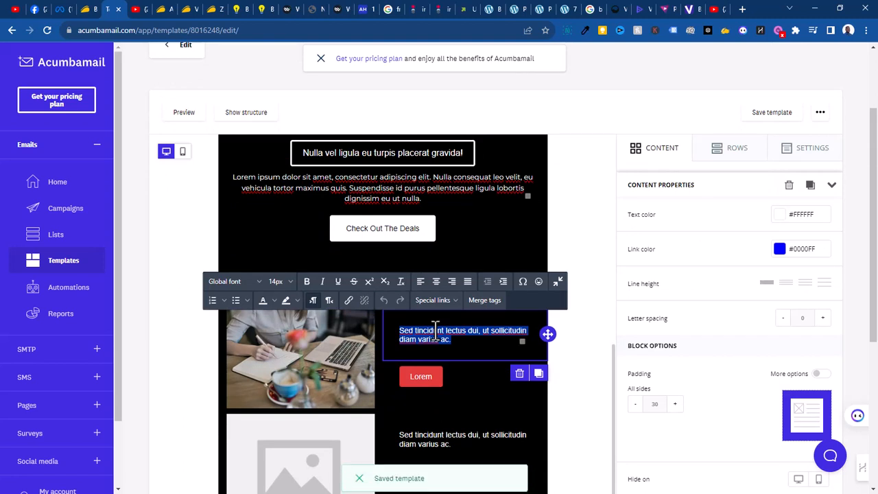
{"action": "type", "text": "Journals"}
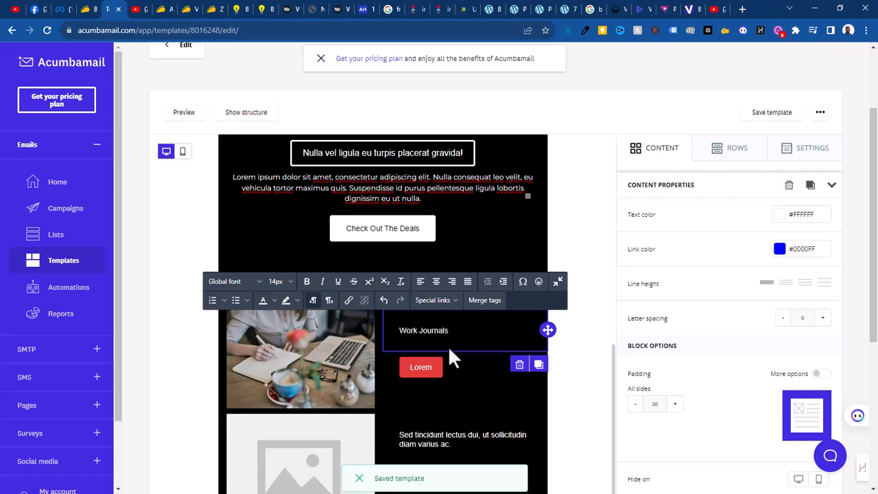
{"action": "scroll", "coordinate": [449, 354], "scroll_direction": "down", "scroll_amount": 2}
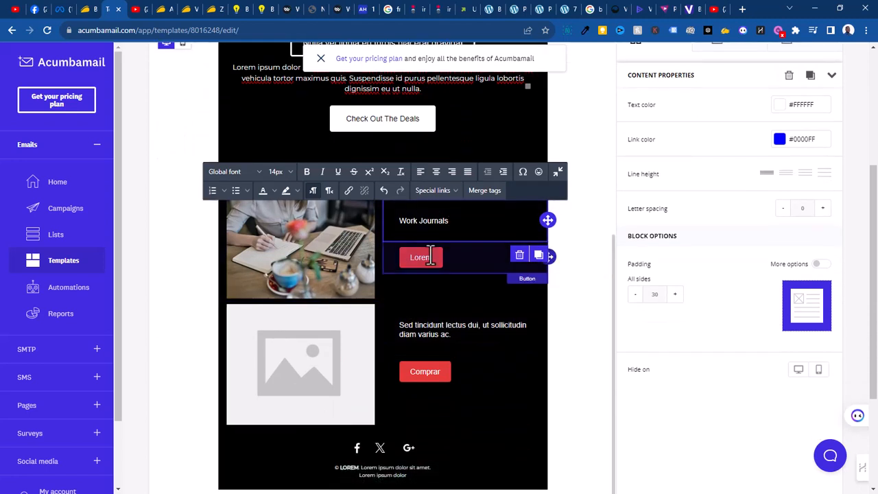
{"action": "left_click", "coordinate": [430, 257]}
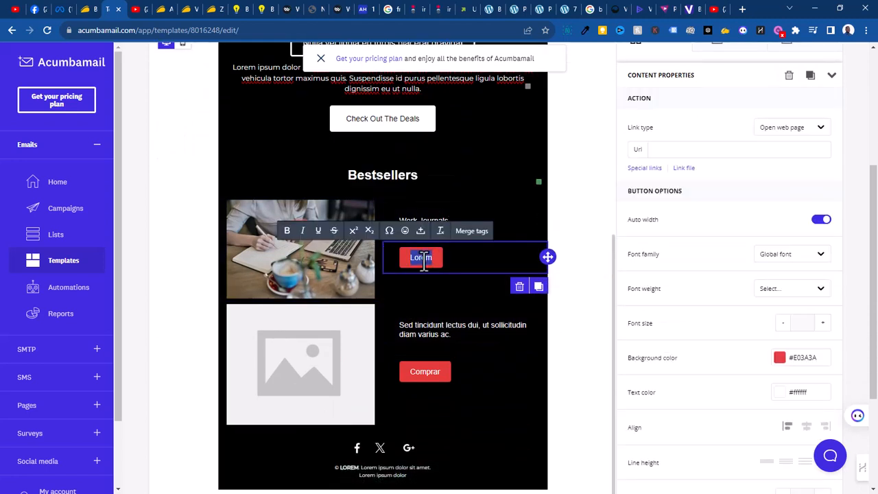
{"action": "type", "text": "Get Deal"}
{"action": "left_click", "coordinate": [356, 344]}
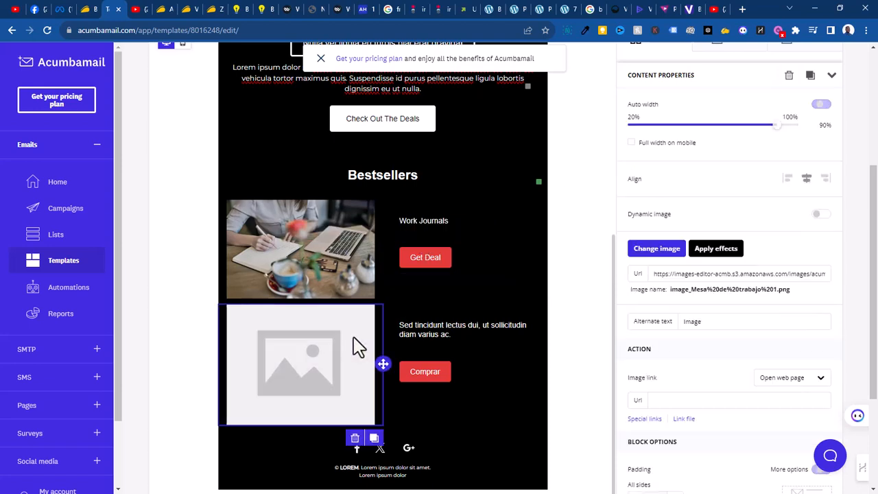
Search free stock photos for 'laptop' and import the MacBook-near-iPhone-and-apple photo
{"action": "left_click", "coordinate": [661, 252]}
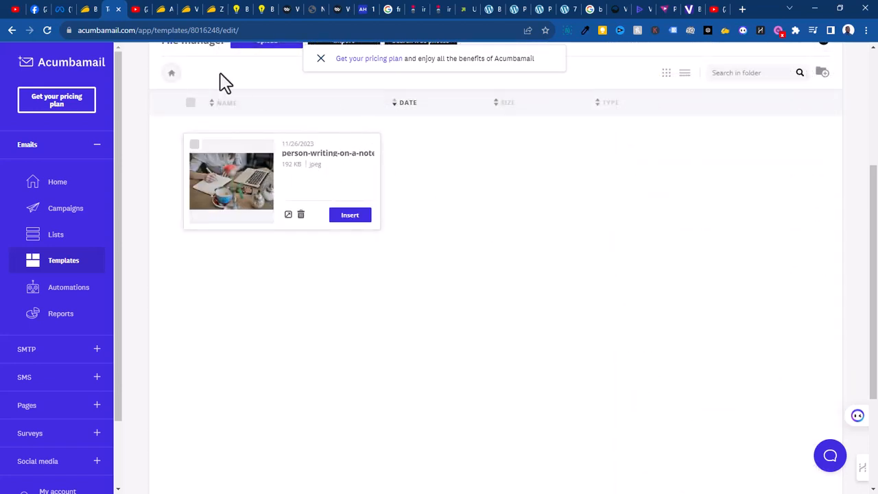
{"action": "scroll", "coordinate": [486, 219], "scroll_direction": "up", "scroll_amount": 3}
{"action": "left_click", "coordinate": [404, 265]}
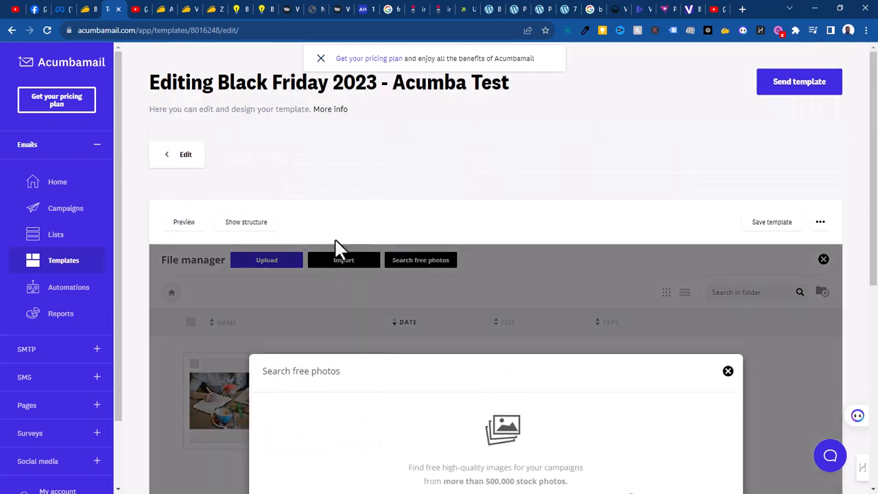
{"action": "scroll", "coordinate": [450, 361], "scroll_direction": "down", "scroll_amount": 3}
{"action": "left_click", "coordinate": [462, 360]}
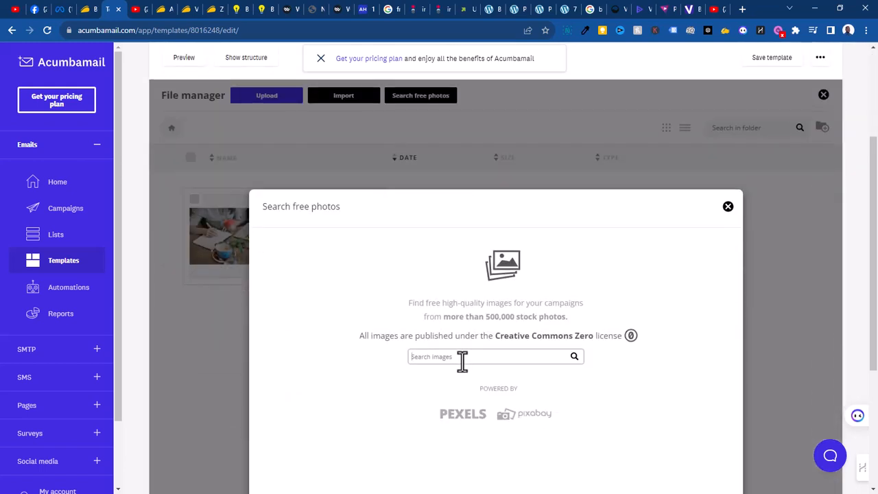
{"action": "key", "text": "Return"}
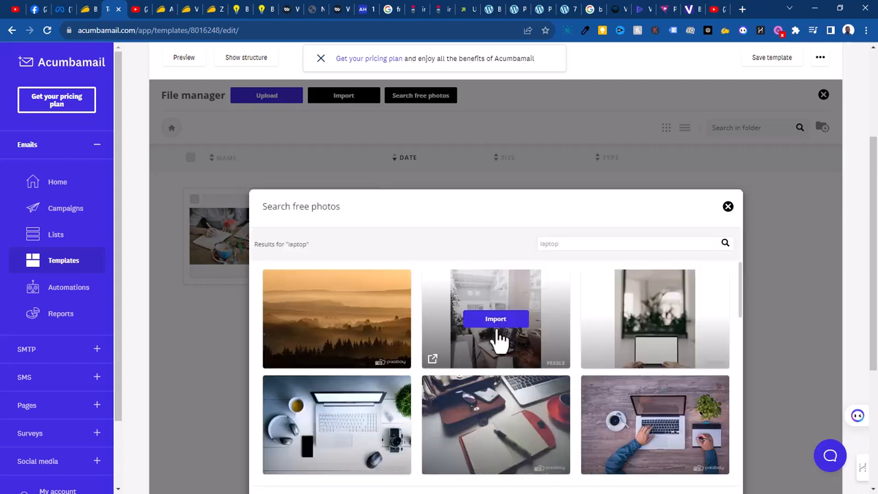
{"action": "scroll", "coordinate": [686, 384], "scroll_direction": "down", "scroll_amount": 3}
{"action": "scroll", "coordinate": [652, 397], "scroll_direction": "down", "scroll_amount": 4}
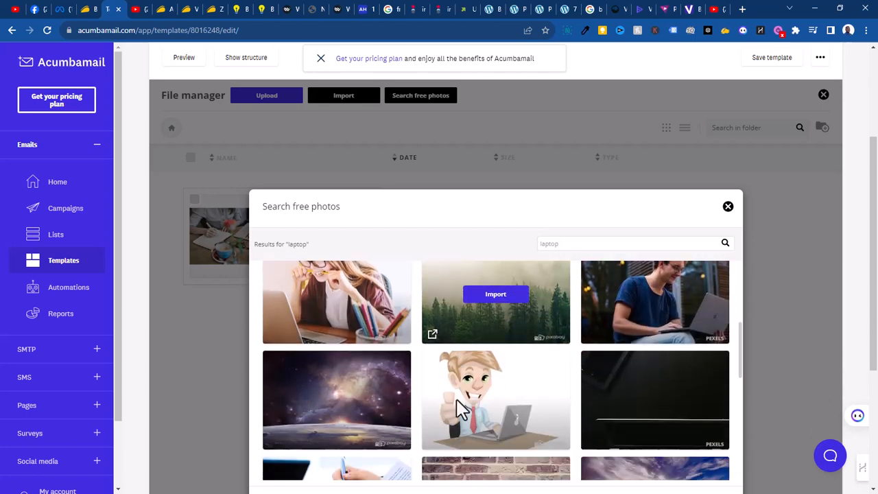
{"action": "scroll", "coordinate": [396, 410], "scroll_direction": "down", "scroll_amount": 3}
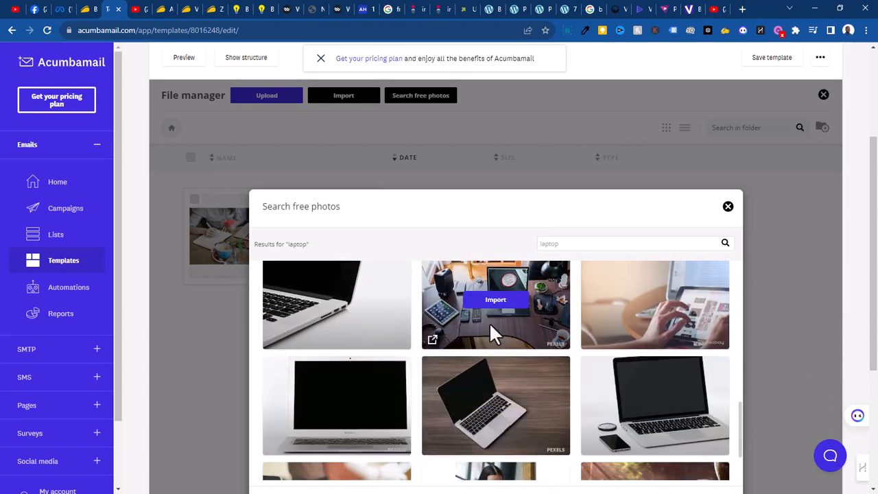
{"action": "left_click", "coordinate": [653, 407]}
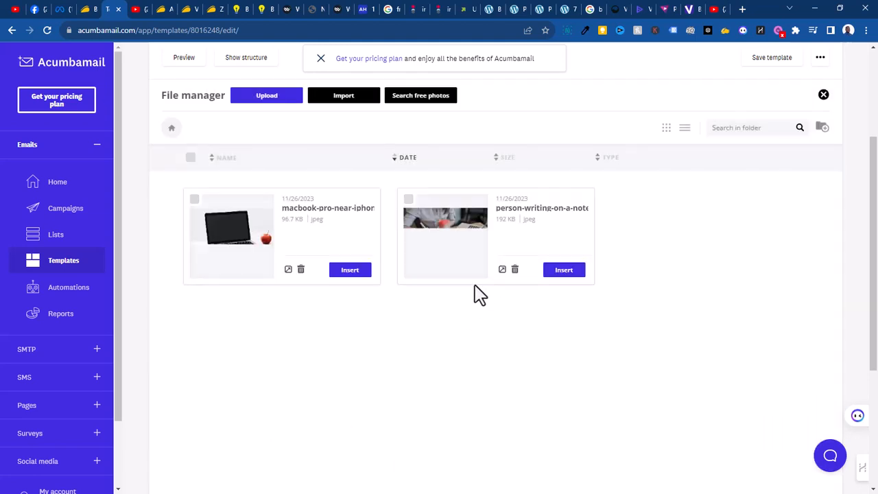
Place the imported MacBook photo into the second Bestsellers product image from the File manager
{"action": "scroll", "coordinate": [611, 315], "scroll_direction": "down", "scroll_amount": 2}
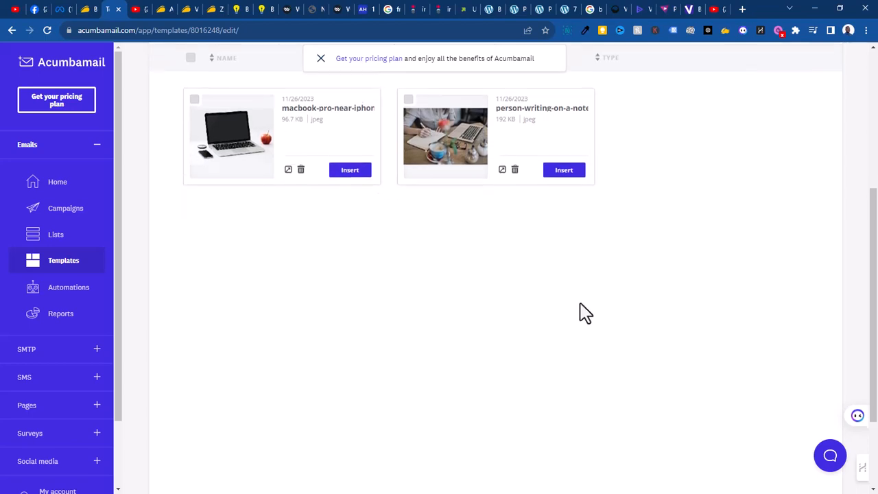
{"action": "scroll", "coordinate": [583, 312], "scroll_direction": "up", "scroll_amount": 4}
{"action": "left_click", "coordinate": [451, 405]}
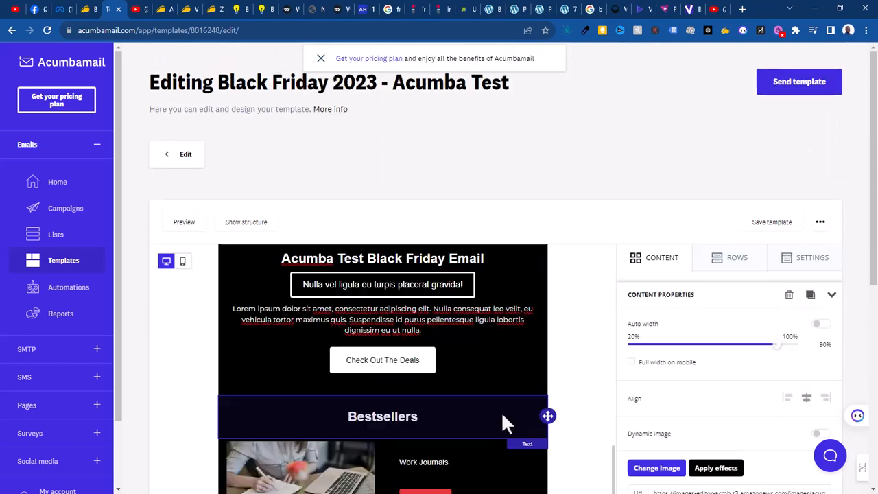
{"action": "scroll", "coordinate": [505, 365], "scroll_direction": "down", "scroll_amount": 3}
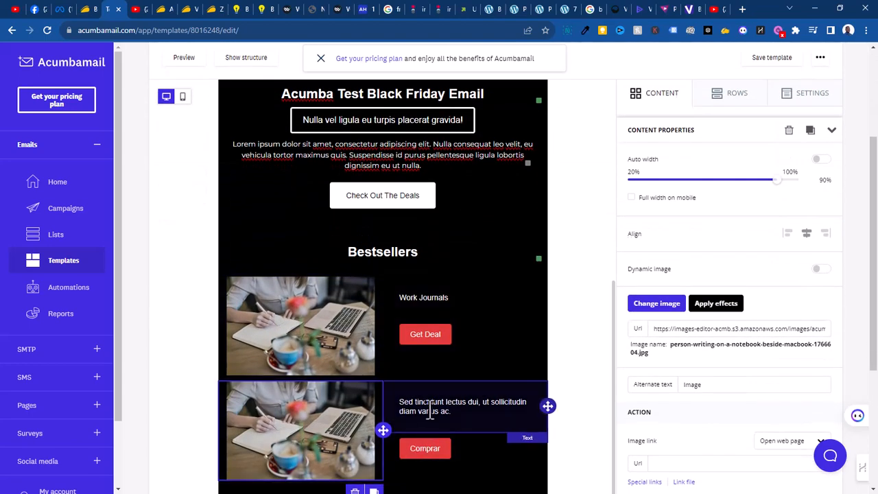
{"action": "triple_click", "coordinate": [427, 406]}
{"action": "left_click", "coordinate": [423, 302]}
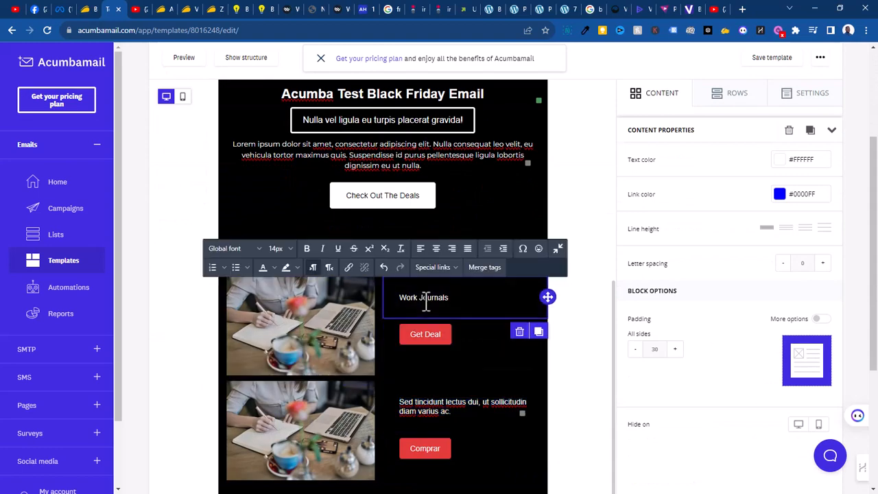
{"action": "scroll", "coordinate": [398, 330], "scroll_direction": "down", "scroll_amount": 3}
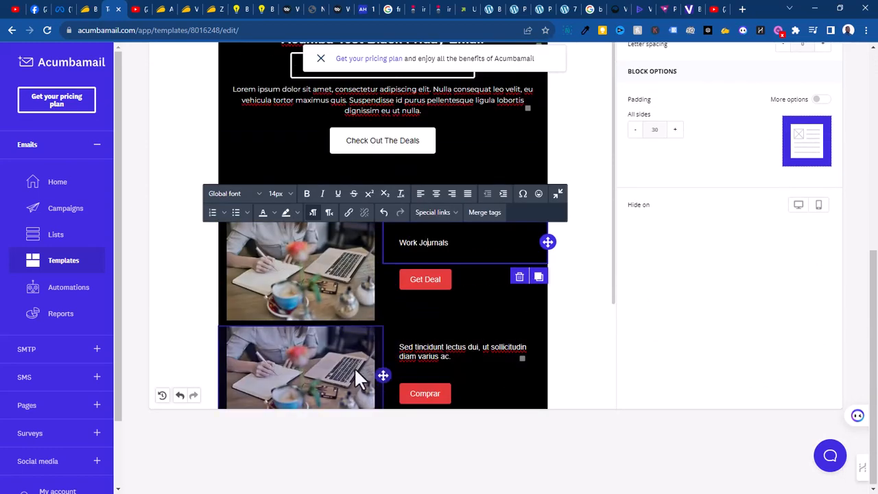
{"action": "left_click", "coordinate": [354, 367]}
{"action": "scroll", "coordinate": [638, 301], "scroll_direction": "up", "scroll_amount": 5}
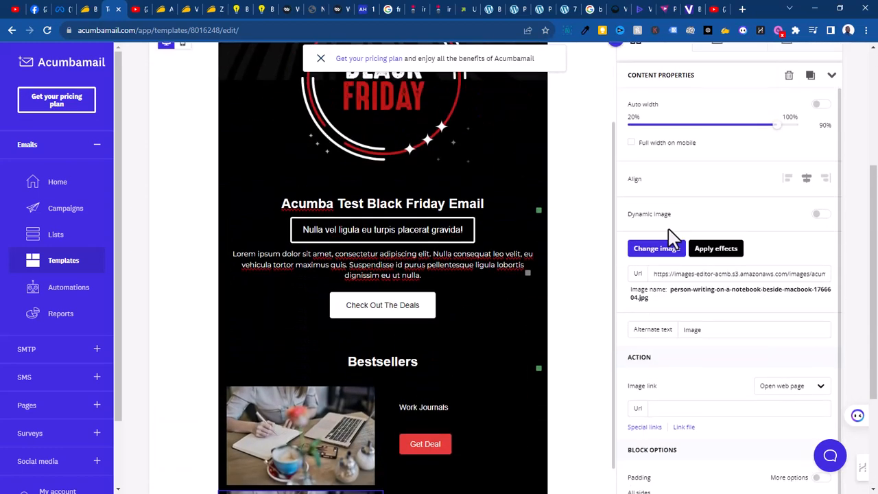
{"action": "left_click", "coordinate": [660, 254]}
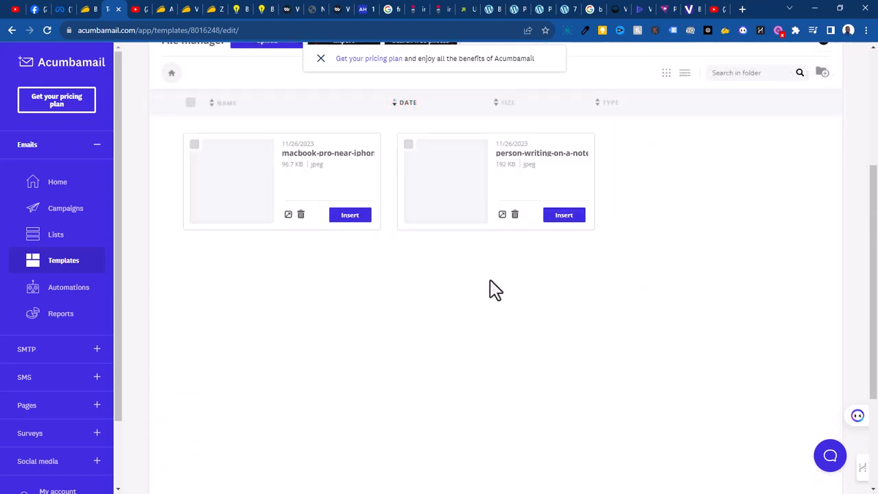
{"action": "left_click", "coordinate": [249, 189]}
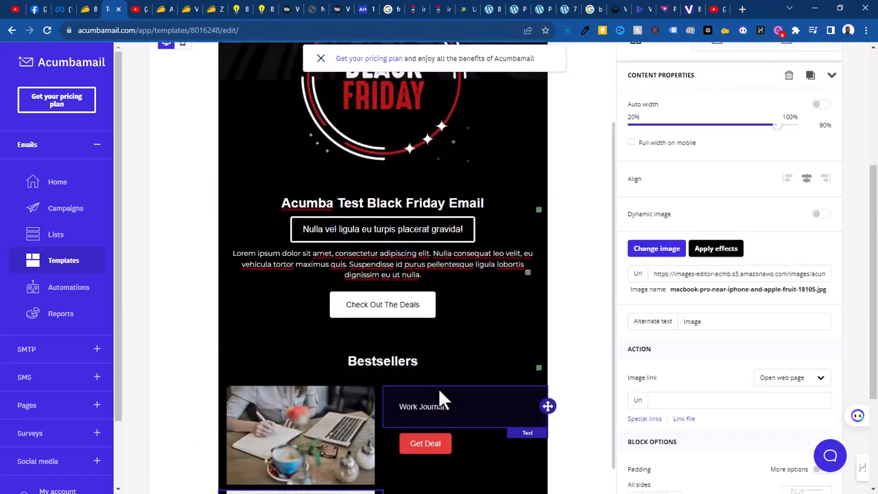
{"action": "scroll", "coordinate": [439, 398], "scroll_direction": "down", "scroll_amount": 2}
Caption the second product 'Laptops: Mac Book Pro plus more' and relabel both buttons 'Get Deals'
{"action": "triple_click", "coordinate": [426, 348]}
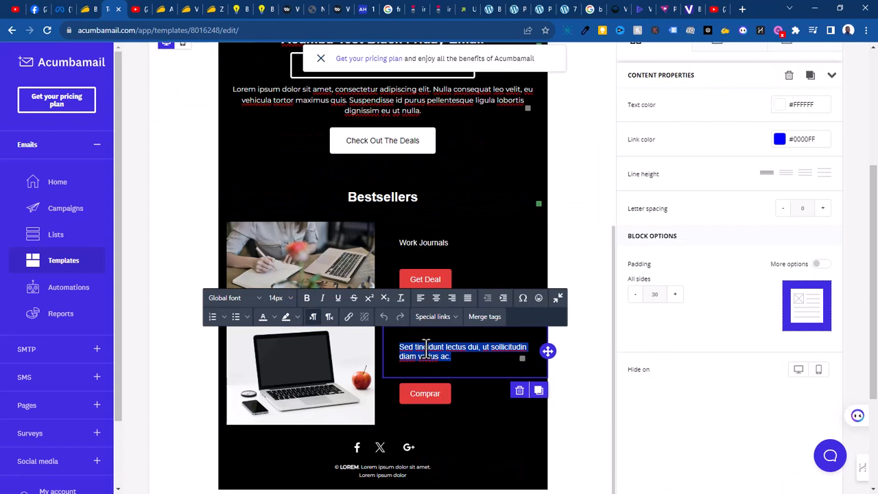
{"action": "type", "text": "Laptops"}
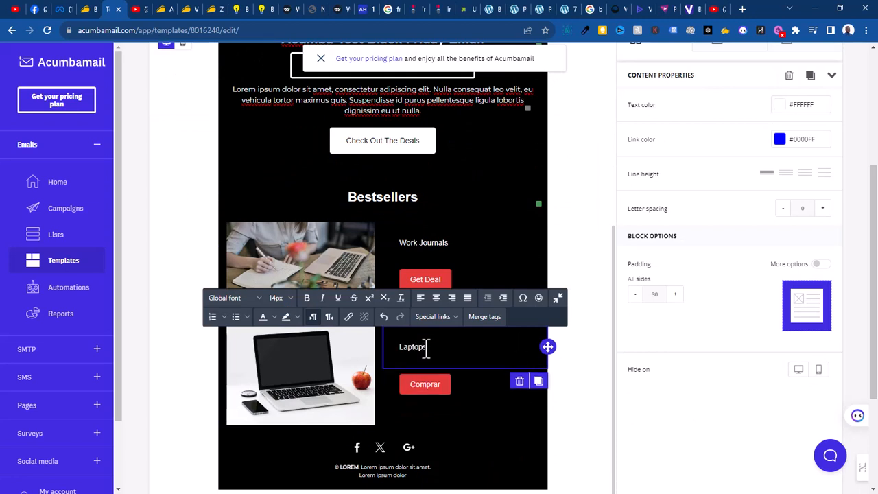
{"action": "type", "text": " Mac Book Pro plus more"}
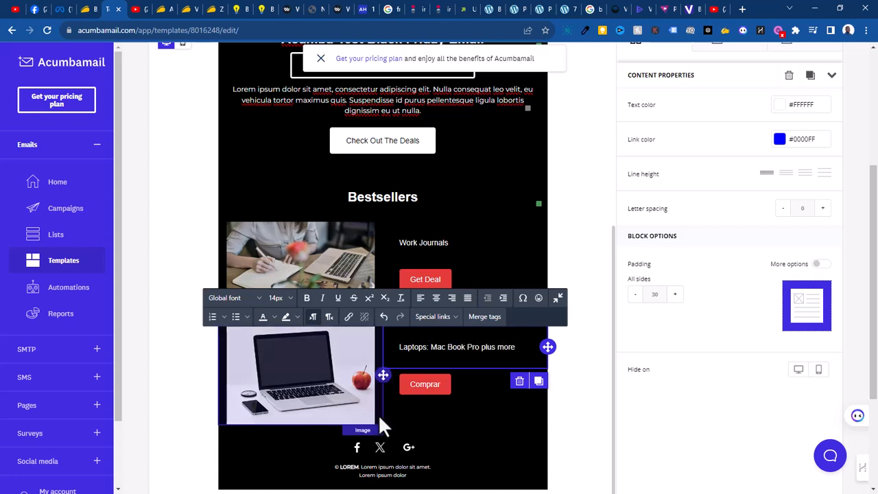
{"action": "double_click", "coordinate": [426, 384]}
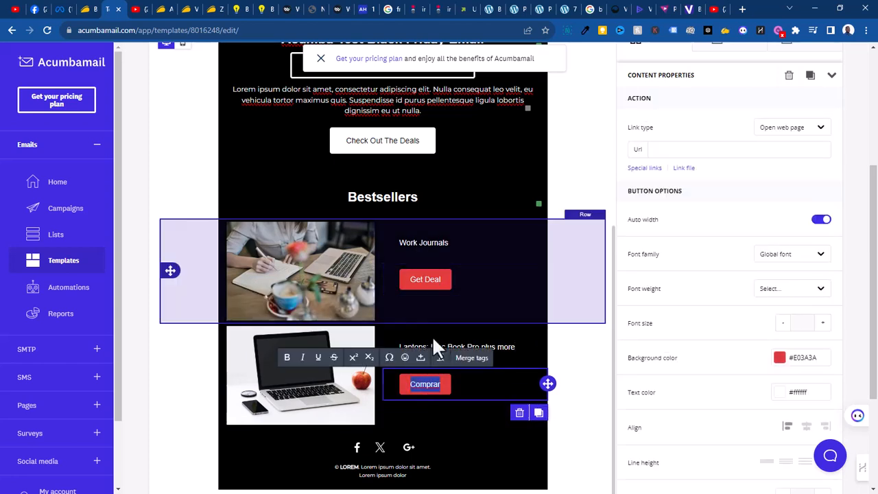
{"action": "left_click", "coordinate": [444, 278]}
{"action": "type", "text": "s"}
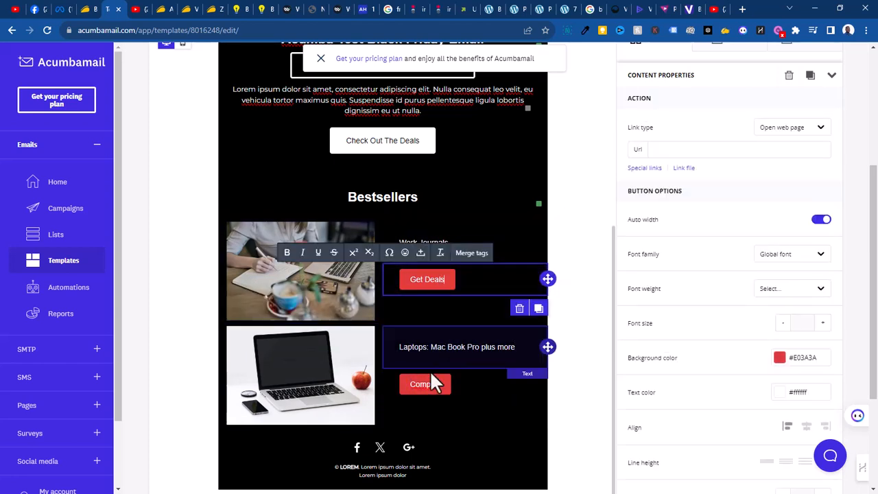
{"action": "double_click", "coordinate": [440, 385]}
{"action": "type", "text": "Get Deals"}
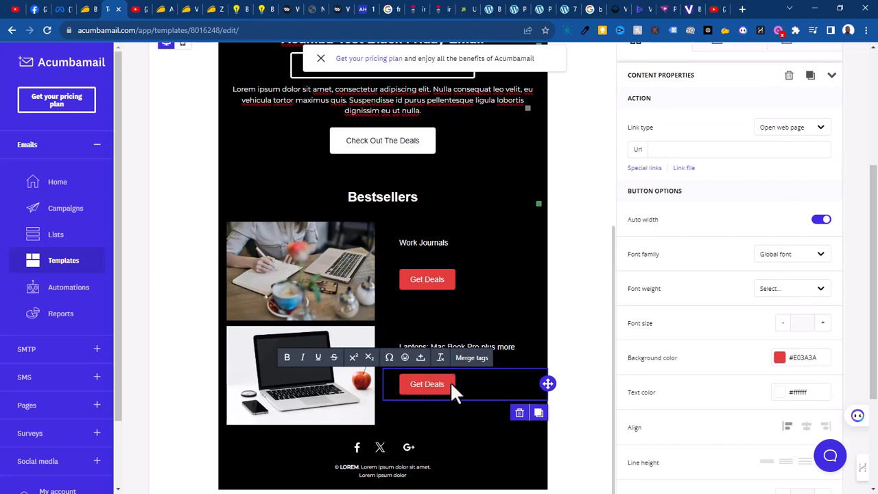
Review the whole Black Friday email, then send the template on to campaign creation
{"action": "left_click", "coordinate": [355, 411]}
{"action": "scroll", "coordinate": [365, 384], "scroll_direction": "down", "scroll_amount": 3}
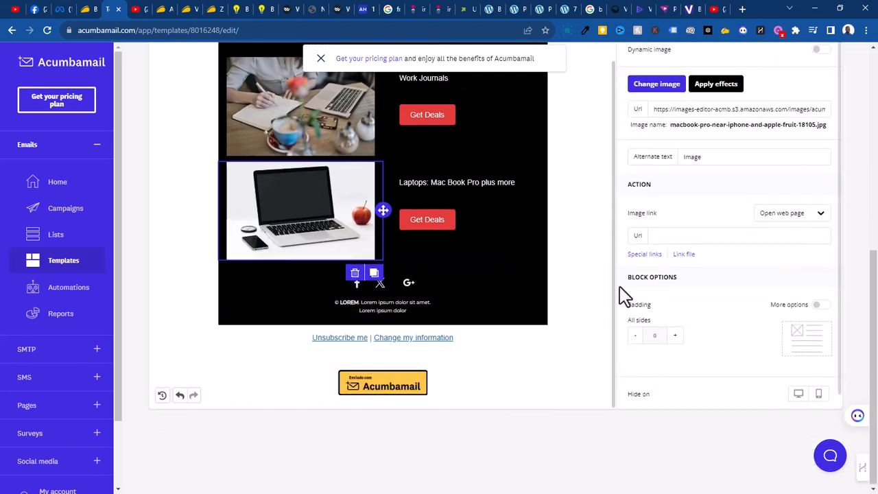
{"action": "scroll", "coordinate": [490, 284], "scroll_direction": "up", "scroll_amount": 2}
{"action": "scroll", "coordinate": [395, 249], "scroll_direction": "down", "scroll_amount": 1}
{"action": "scroll", "coordinate": [394, 275], "scroll_direction": "down", "scroll_amount": 1}
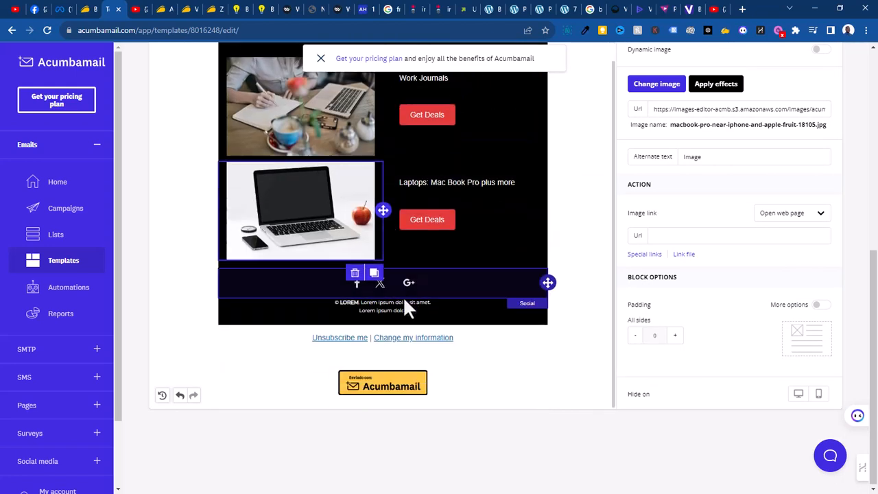
{"action": "scroll", "coordinate": [435, 337], "scroll_direction": "up", "scroll_amount": 4}
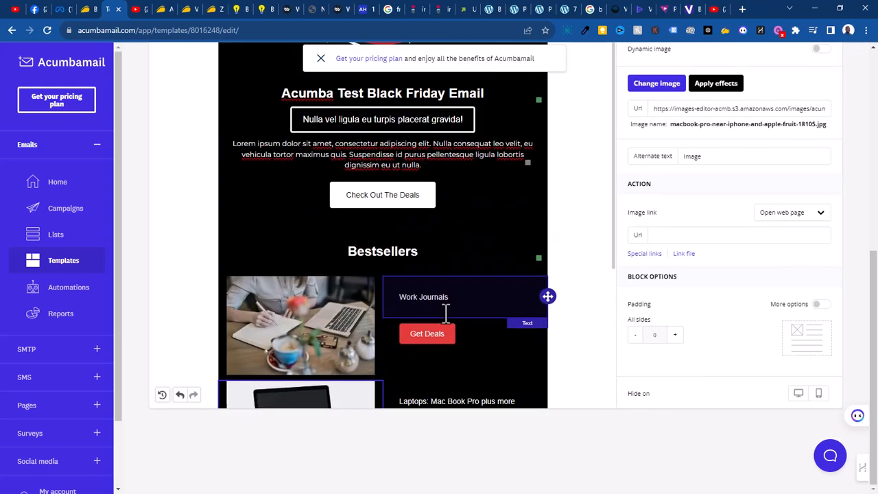
{"action": "scroll", "coordinate": [447, 309], "scroll_direction": "down", "scroll_amount": 2}
{"action": "scroll", "coordinate": [451, 334], "scroll_direction": "up", "scroll_amount": 2}
{"action": "scroll", "coordinate": [480, 242], "scroll_direction": "down", "scroll_amount": 2}
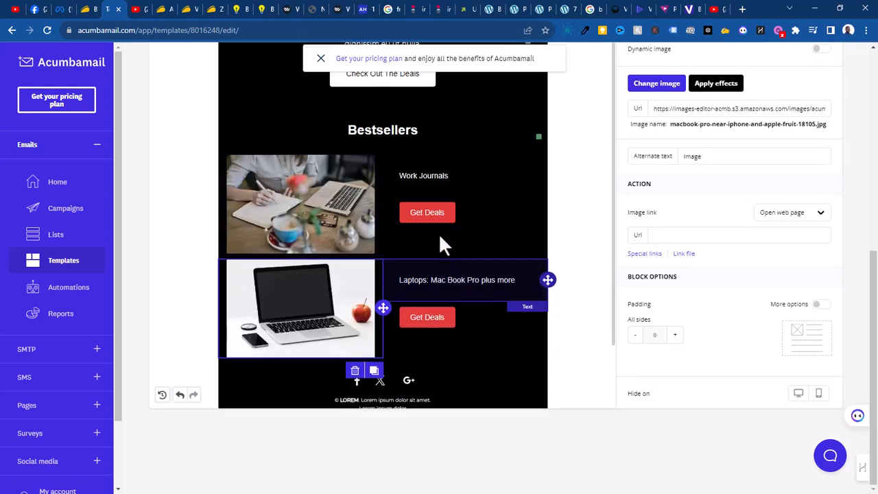
{"action": "scroll", "coordinate": [466, 233], "scroll_direction": "up", "scroll_amount": 5}
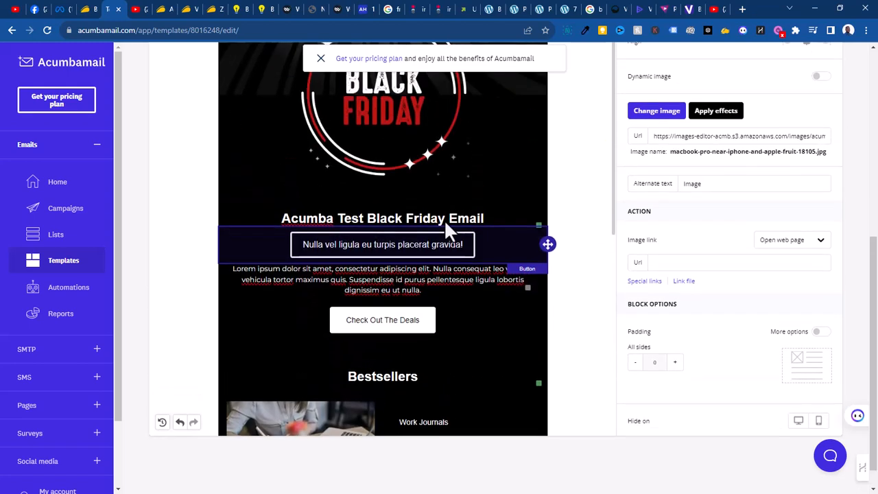
{"action": "scroll", "coordinate": [426, 275], "scroll_direction": "down", "scroll_amount": 1}
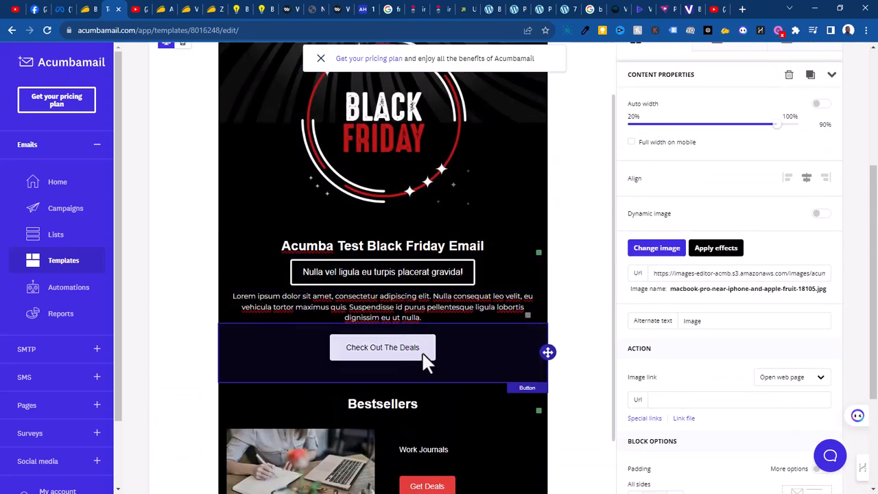
{"action": "scroll", "coordinate": [422, 351], "scroll_direction": "up", "scroll_amount": 2}
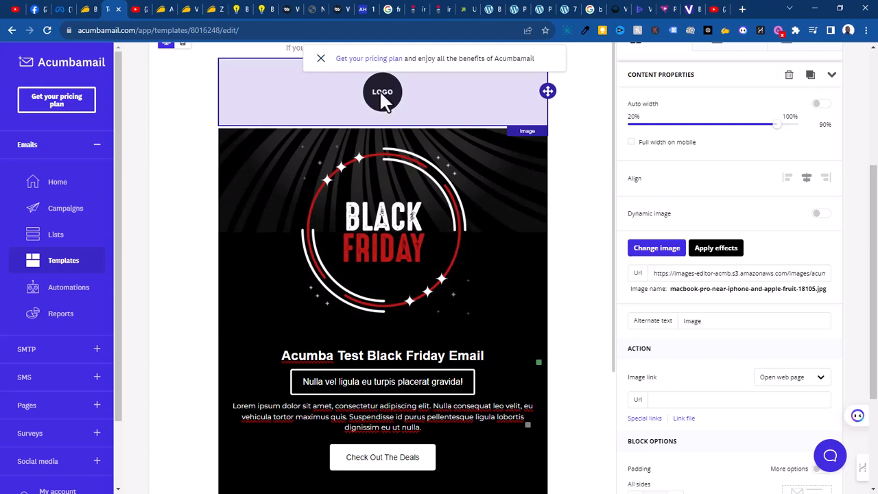
{"action": "scroll", "coordinate": [435, 121], "scroll_direction": "up", "scroll_amount": 4}
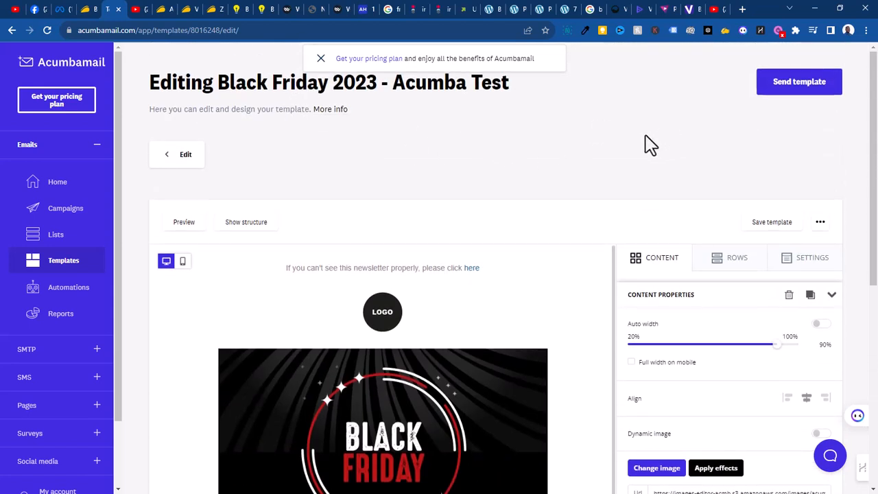
{"action": "scroll", "coordinate": [373, 183], "scroll_direction": "down", "scroll_amount": 8}
{"action": "scroll", "coordinate": [371, 175], "scroll_direction": "down", "scroll_amount": 2}
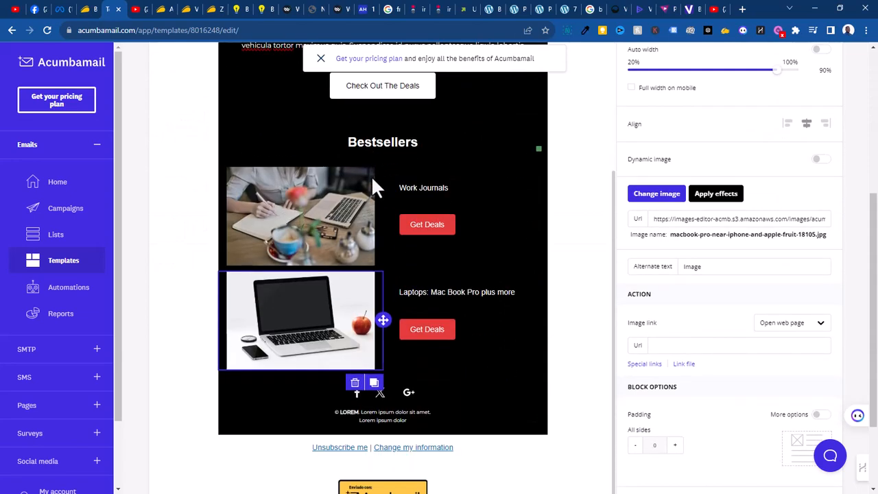
{"action": "scroll", "coordinate": [440, 266], "scroll_direction": "down", "scroll_amount": 2}
{"action": "scroll", "coordinate": [572, 403], "scroll_direction": "up", "scroll_amount": 10}
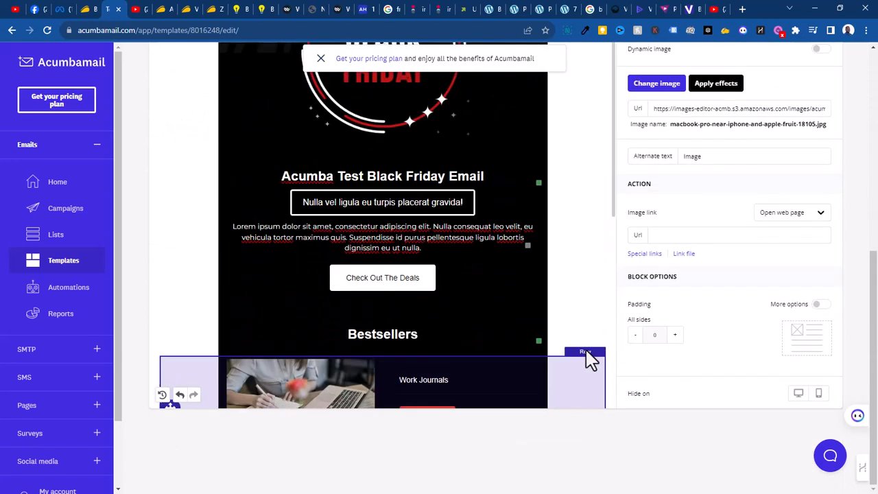
{"action": "left_click", "coordinate": [789, 90]}
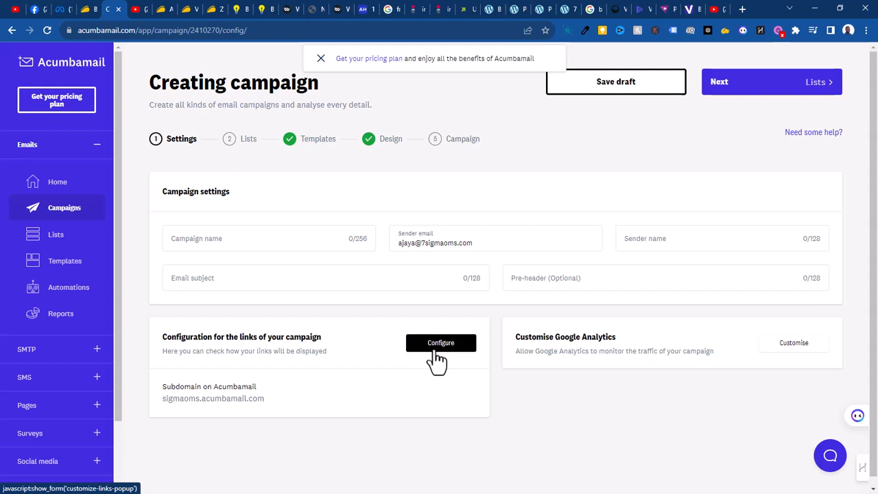
Enter '7 Sigma Acumba Email Test' as the campaign name on the Settings step
{"action": "left_click", "coordinate": [242, 238]}
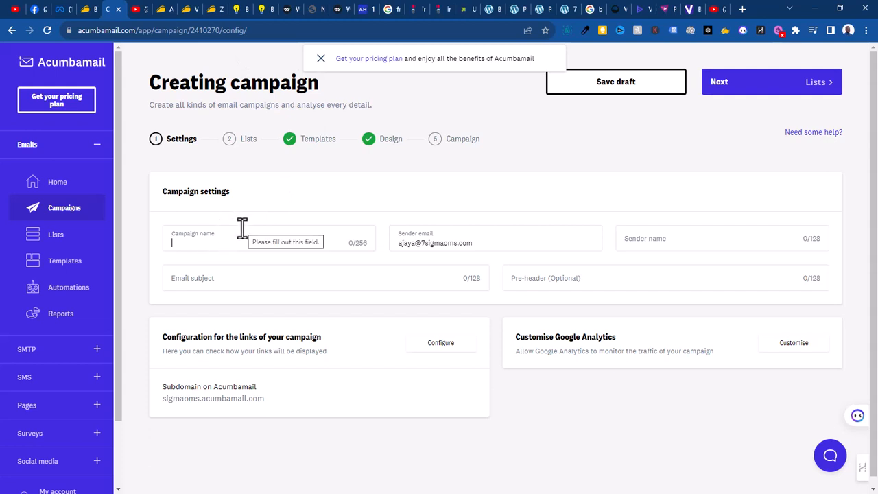
{"action": "left_click", "coordinate": [243, 228]}
{"action": "type", "text": "7 Sigma Acum"}
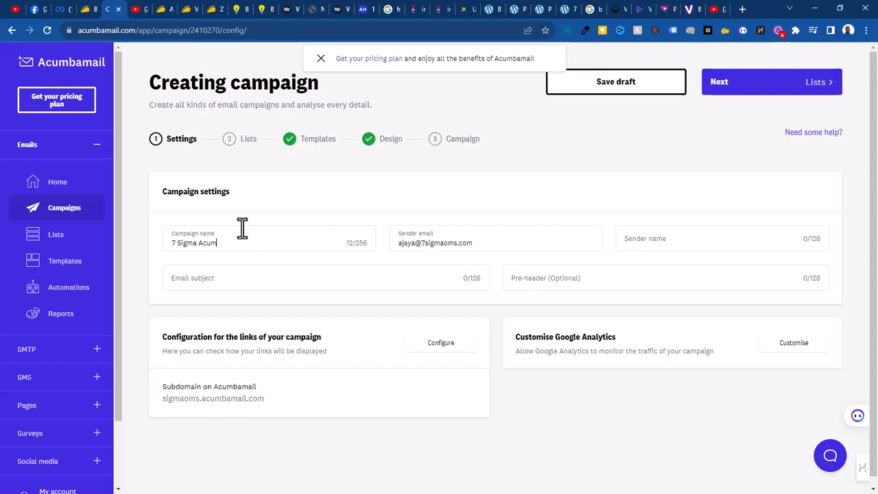
{"action": "type", "text": "ba Email Test"}
{"action": "left_click", "coordinate": [256, 280]}
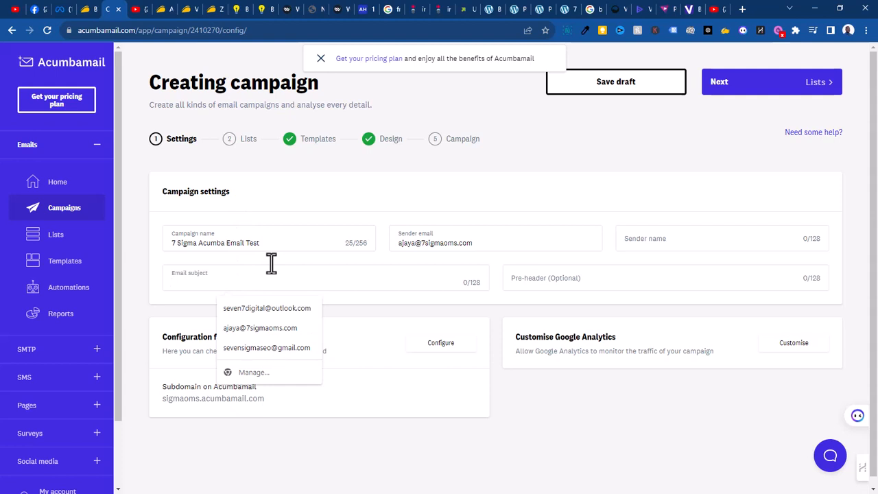
Fill in the subject 'Your Black Friday Discounts Are Available Until Midnight', sender name, and discounted-packages pre-header
{"action": "type", "text": "Your "}
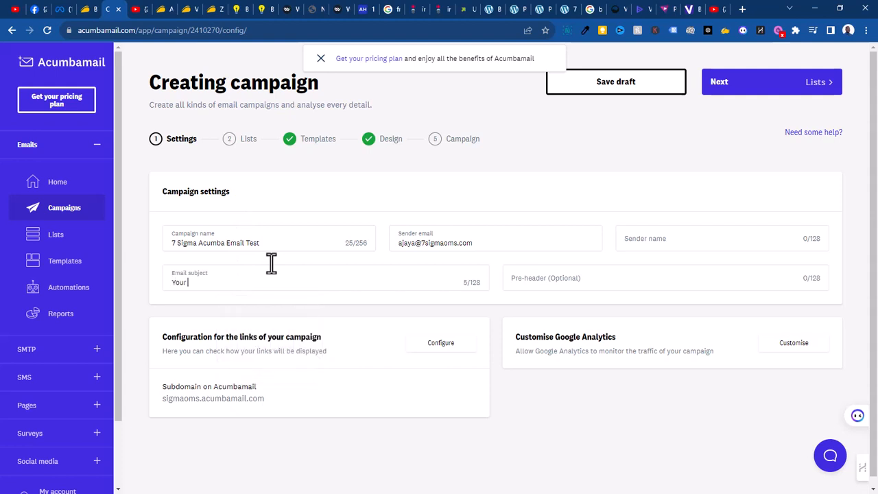
{"action": "type", "text": "Dig"}
{"action": "type", "text": " Frid"}
{"action": "type", "text": "ay "}
{"action": "type", "text": "Discounts Are Av"}
{"action": "type", "text": "ail"}
{"action": "type", "text": "able"}
{"action": "type", "text": " Until Midnight"}
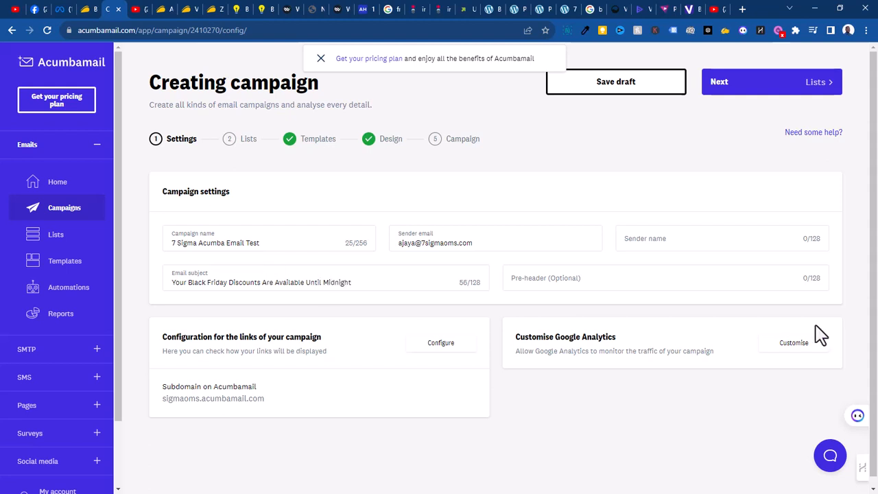
{"action": "left_click", "coordinate": [682, 238]}
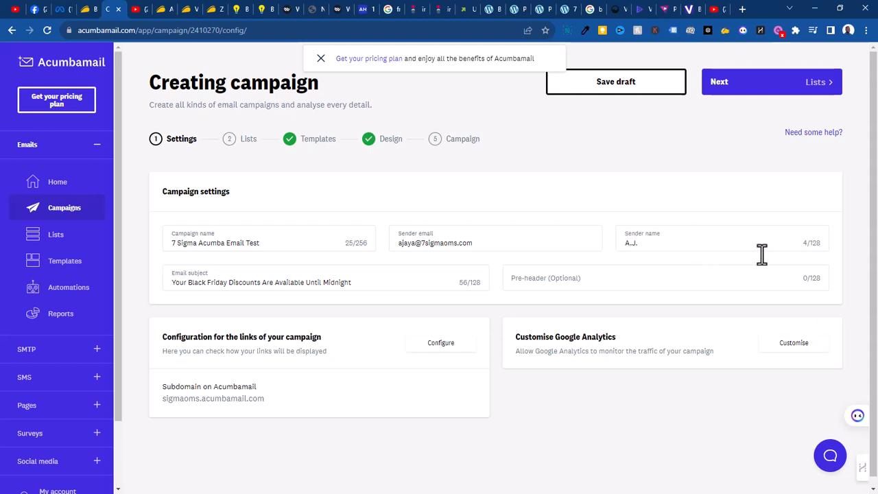
{"action": "left_click", "coordinate": [589, 282]}
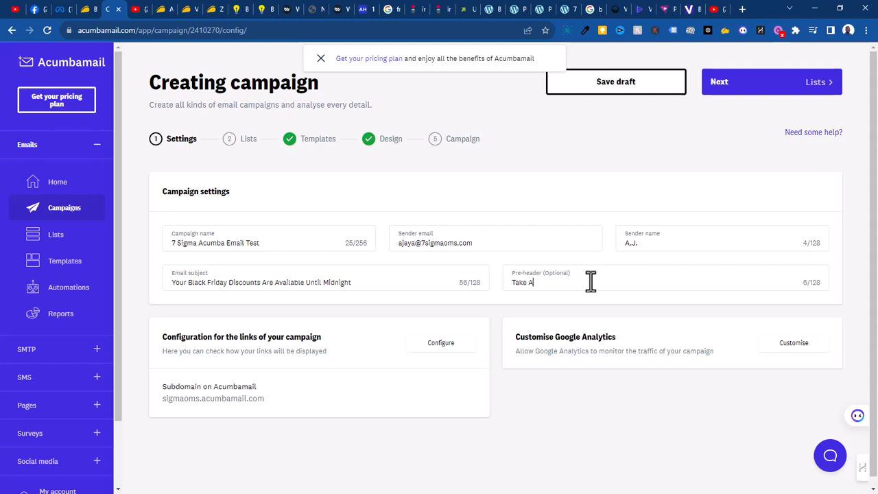
{"action": "type", "text": "Take Adventage OfMy Discounted Digital Marketing Pa"}
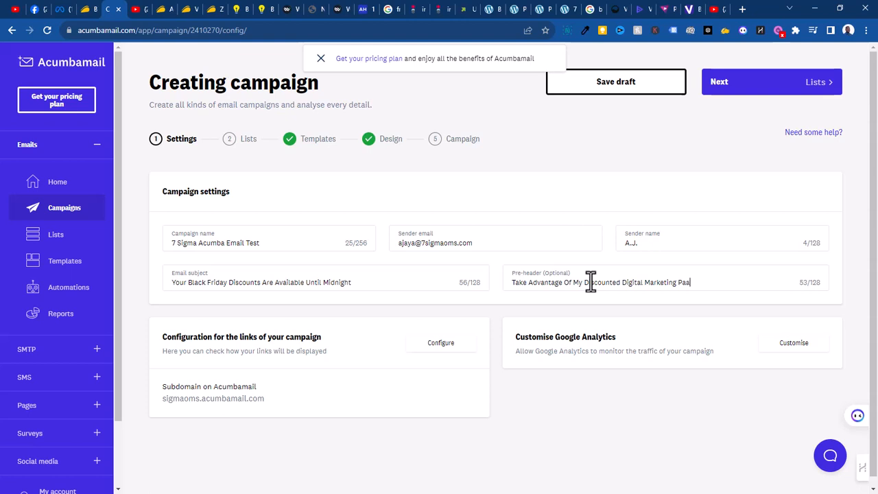
{"action": "type", "text": "ckages!"}
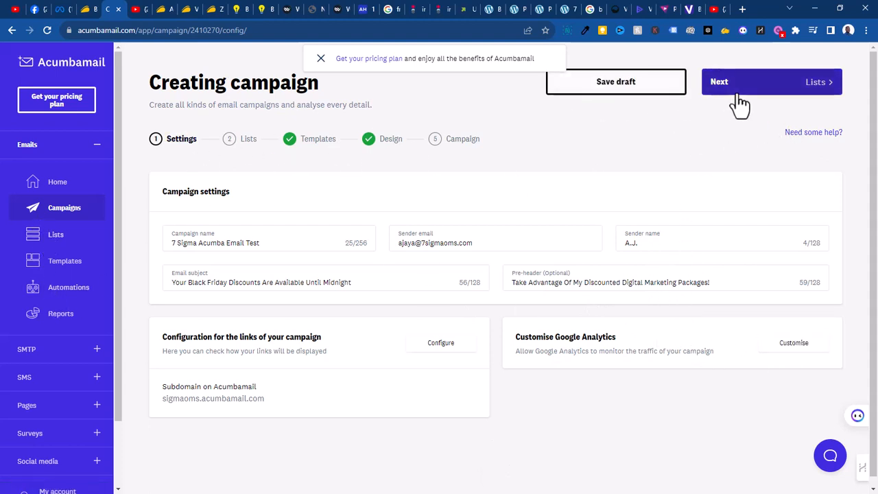
Save the campaign draft, continue to the Lists step, then open the sidebar Lists page
{"action": "left_click", "coordinate": [618, 100]}
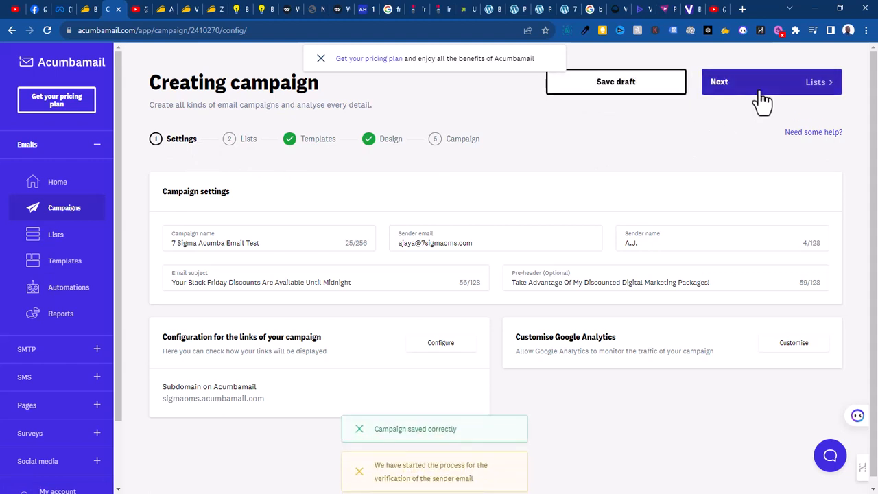
{"action": "left_click", "coordinate": [751, 89]}
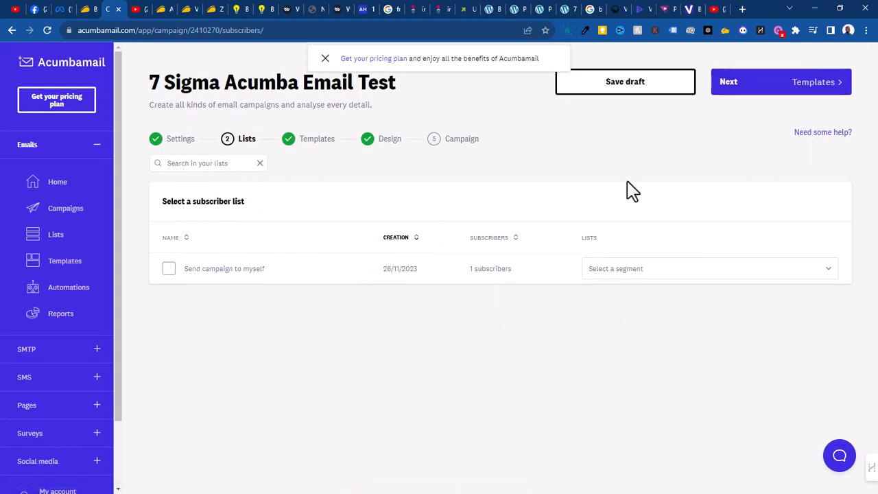
{"action": "left_click", "coordinate": [633, 275]}
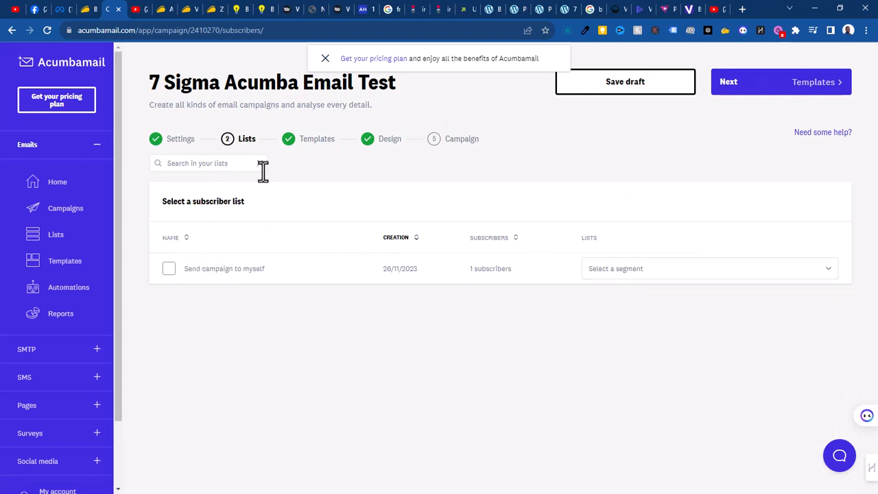
{"action": "left_click", "coordinate": [233, 166]}
{"action": "left_click", "coordinate": [250, 145]}
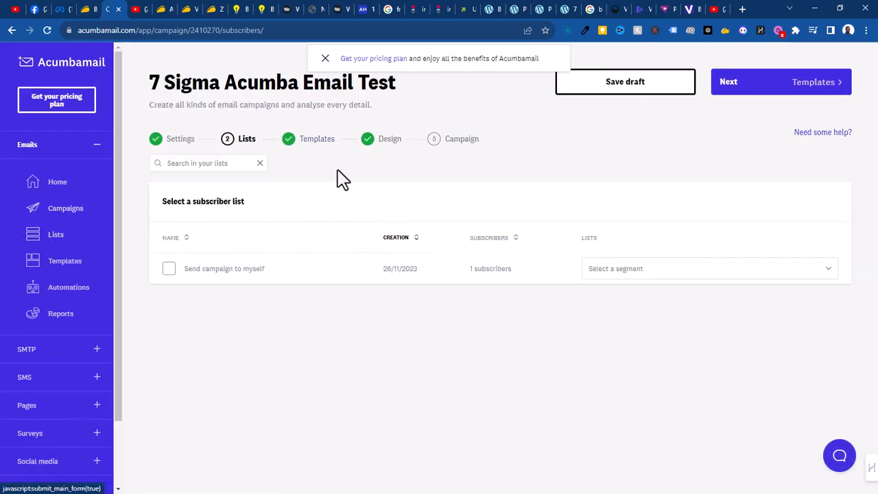
{"action": "left_click", "coordinate": [49, 235]}
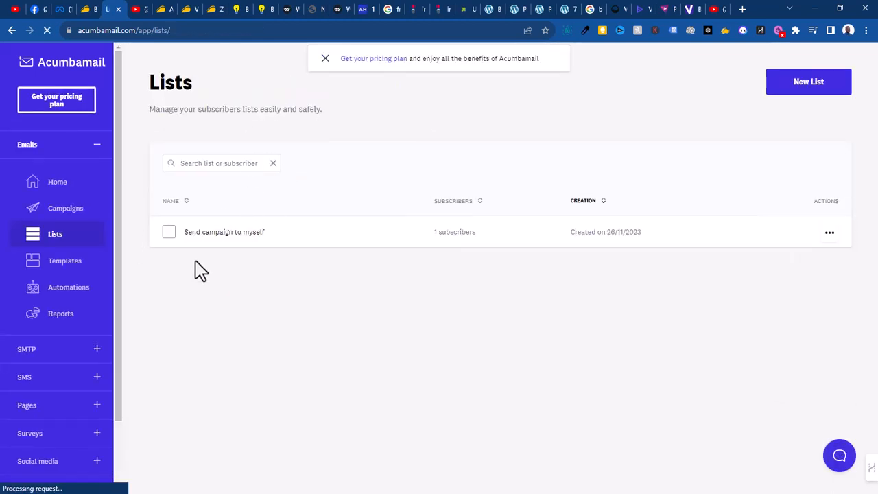
Create the subscriber list '7 Sigma OMS Subscribers' and open its Add subscribers page
{"action": "left_click", "coordinate": [169, 233]}
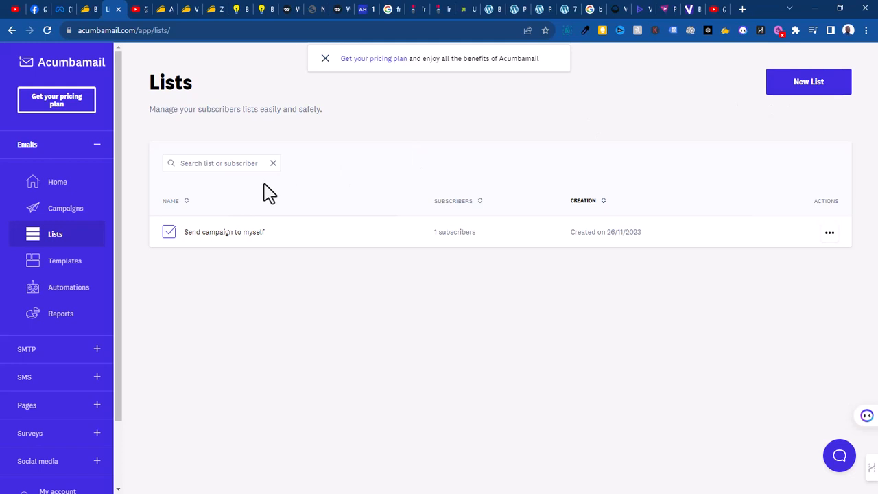
{"action": "left_click", "coordinate": [809, 94]}
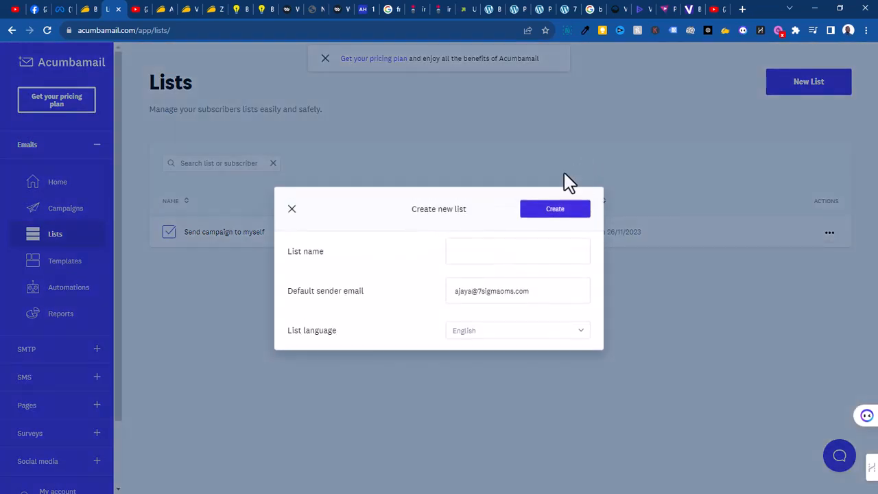
{"action": "left_click", "coordinate": [513, 257]}
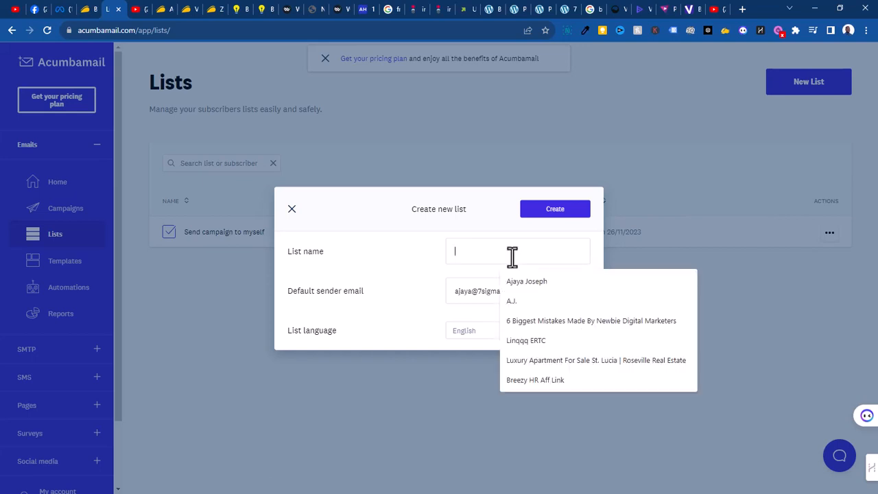
{"action": "type", "text": "7"}
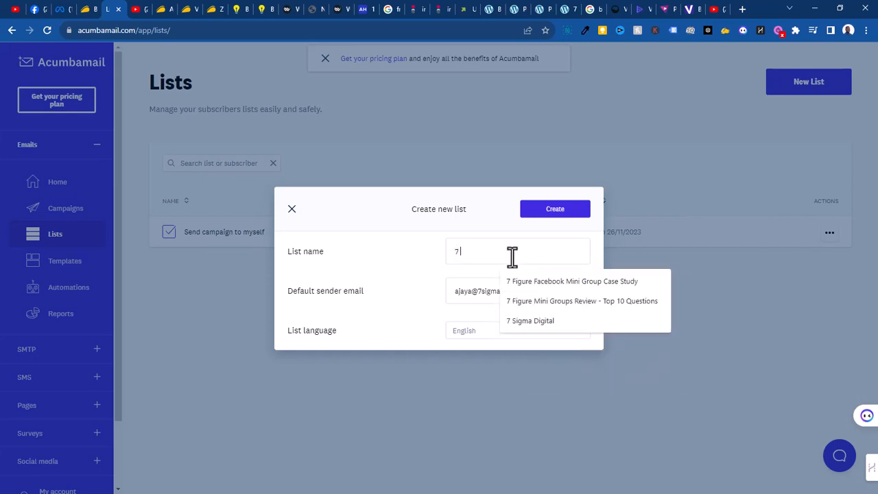
{"action": "type", "text": " Sigma "}
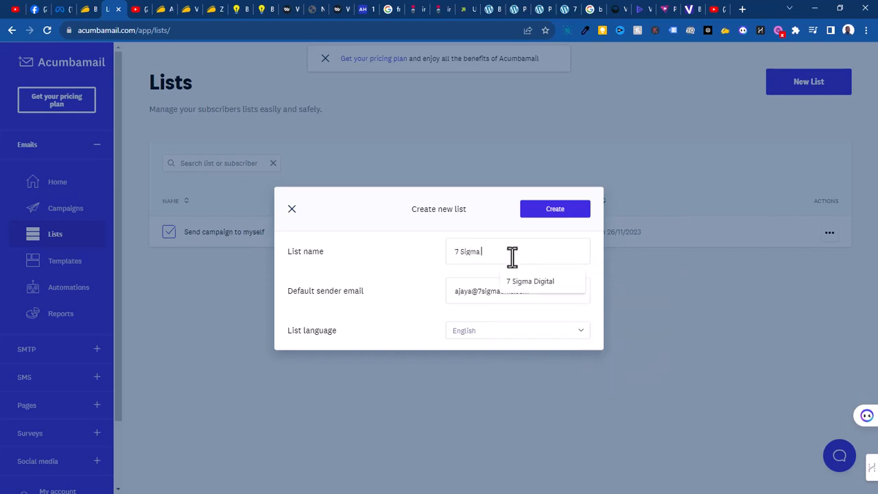
{"action": "type", "text": "OMS Su"}
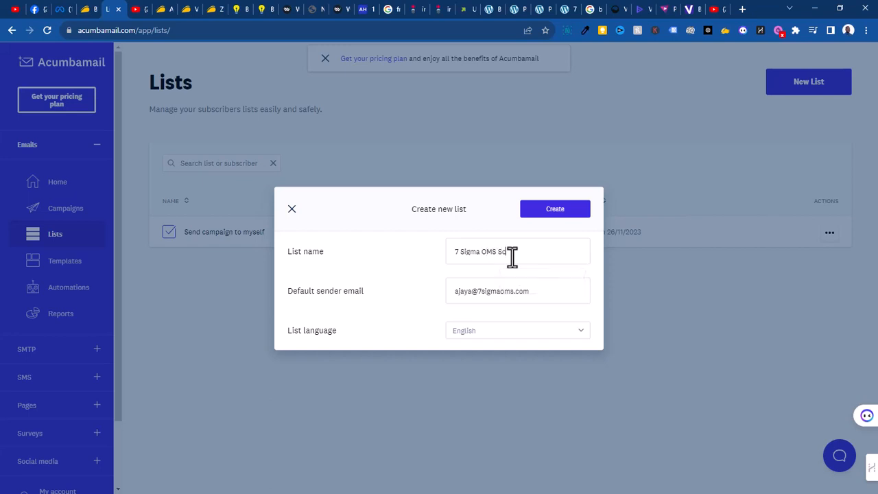
{"action": "type", "text": "bscribers"}
{"action": "left_click", "coordinate": [557, 211]}
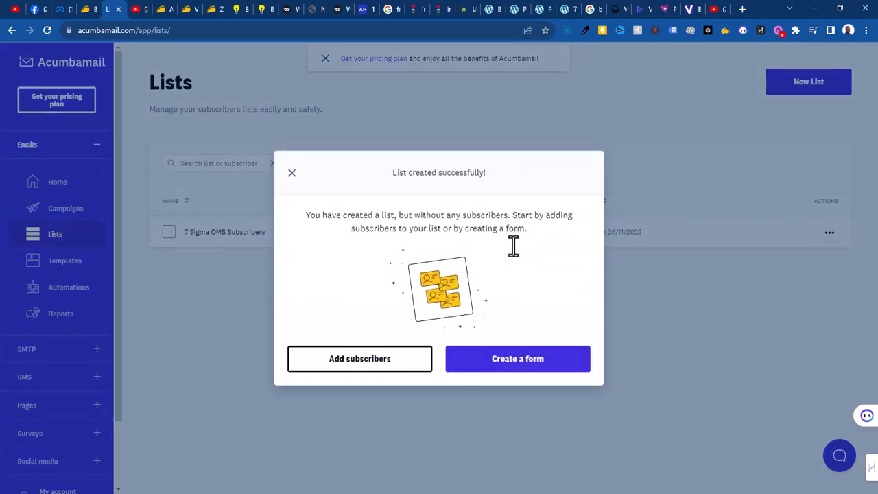
{"action": "left_click", "coordinate": [351, 366]}
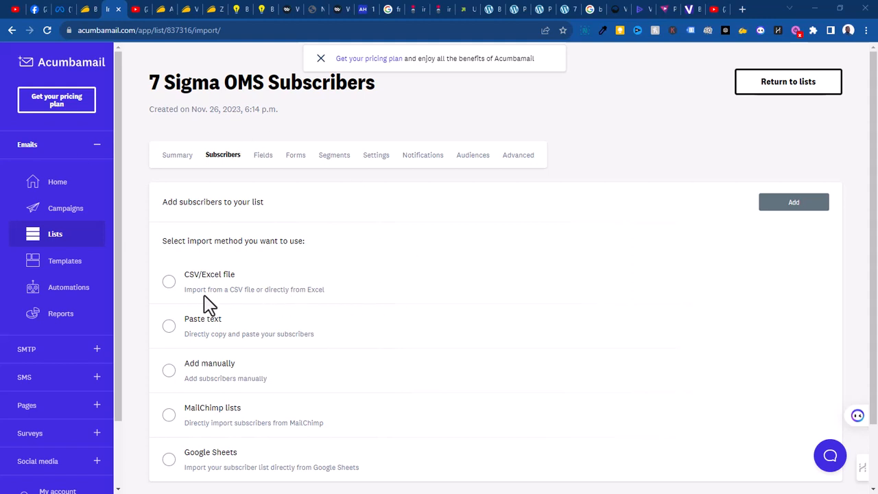
Look over the CSV/Excel import option, then return to the campaign via Campaigns
{"action": "left_click", "coordinate": [169, 285]}
{"action": "scroll", "coordinate": [177, 270], "scroll_direction": "down", "scroll_amount": 1}
{"action": "scroll", "coordinate": [177, 269], "scroll_direction": "down", "scroll_amount": 5}
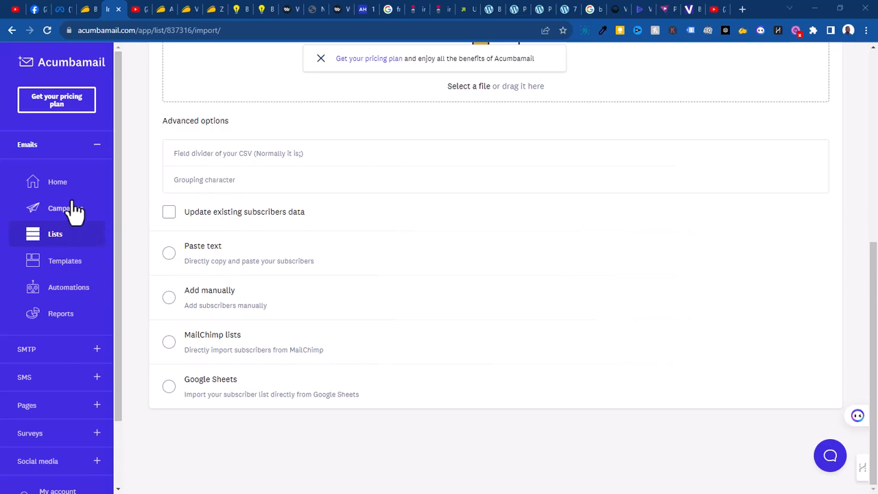
{"action": "scroll", "coordinate": [259, 268], "scroll_direction": "up", "scroll_amount": 5}
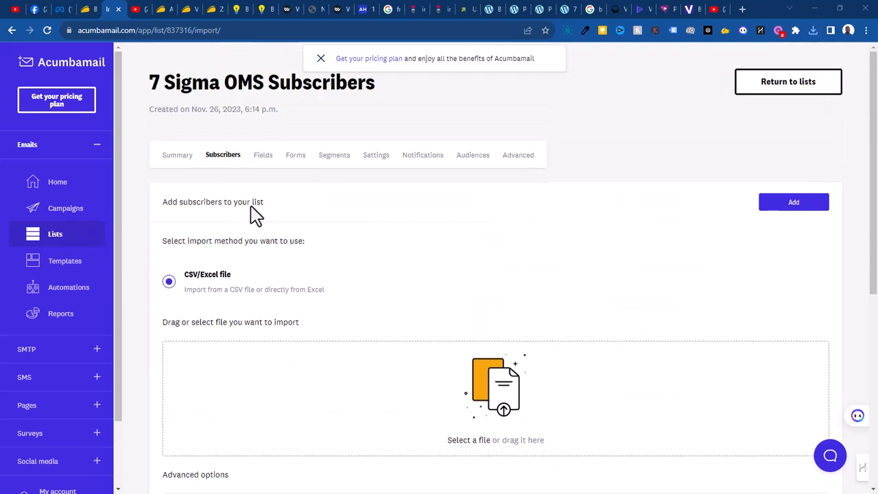
{"action": "left_click", "coordinate": [64, 214]}
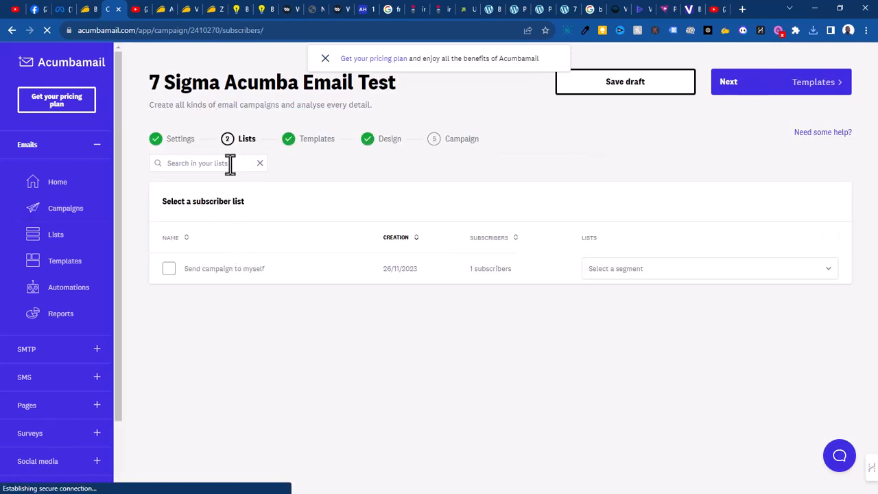
Tick the 'Send campaign to myself' list and advance through Templates to the Design step
{"action": "left_click", "coordinate": [169, 270]}
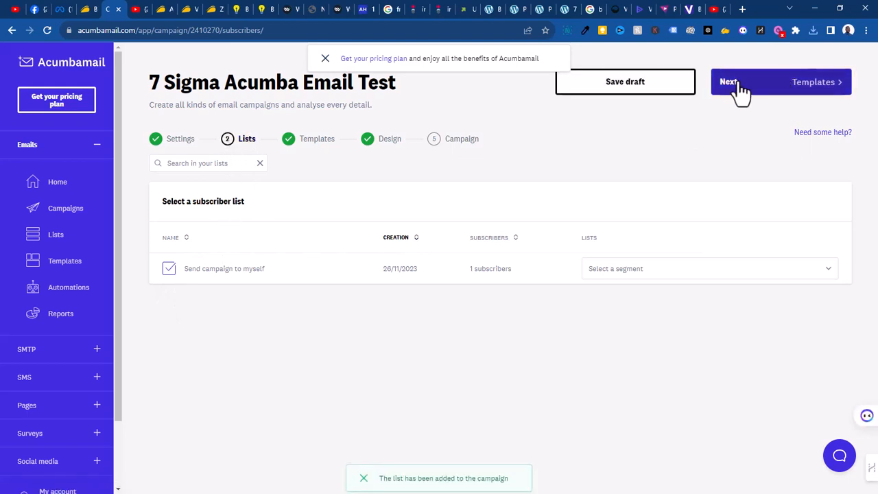
{"action": "left_click", "coordinate": [734, 90]}
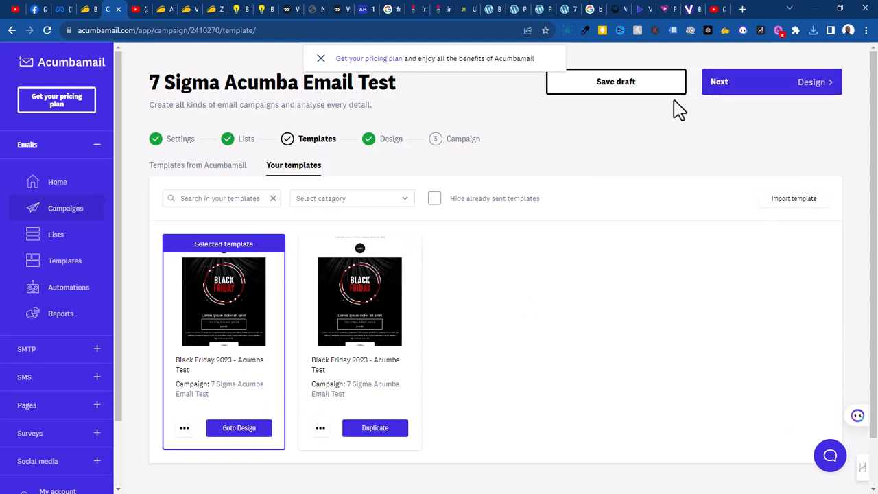
{"action": "scroll", "coordinate": [508, 302], "scroll_direction": "down", "scroll_amount": 1}
{"action": "scroll", "coordinate": [507, 302], "scroll_direction": "up", "scroll_amount": 1}
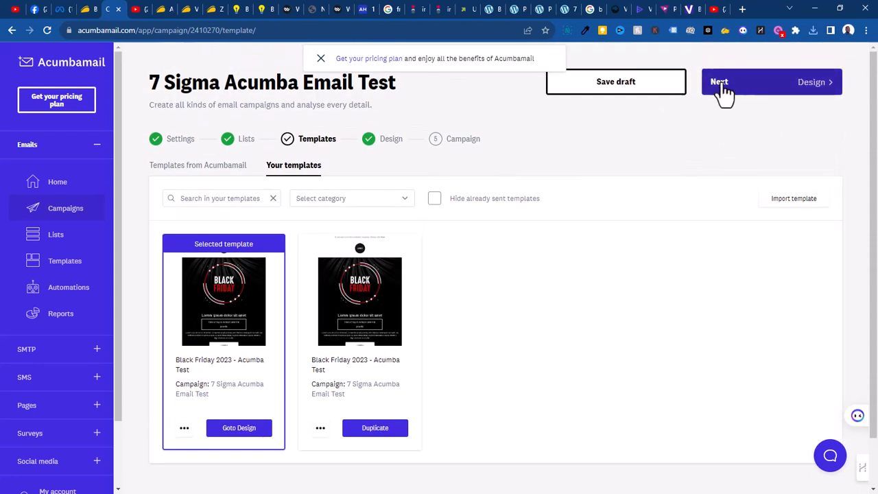
{"action": "left_click", "coordinate": [720, 91]}
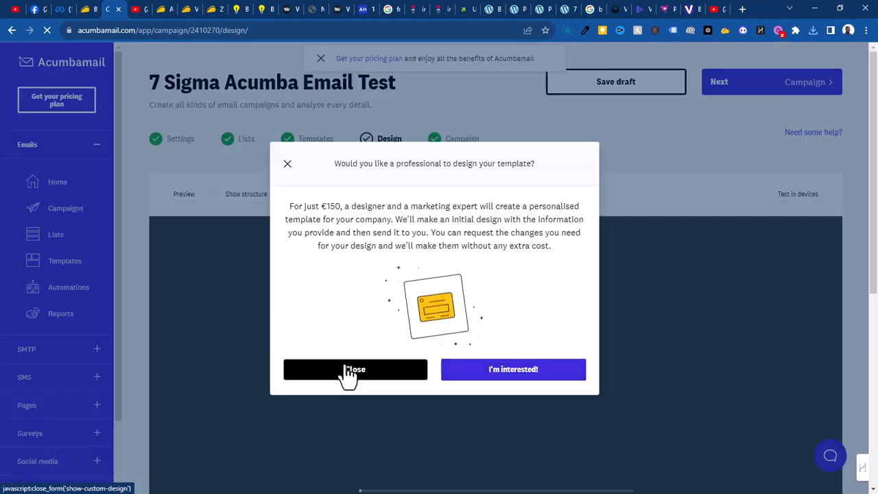
{"action": "left_click", "coordinate": [348, 370]}
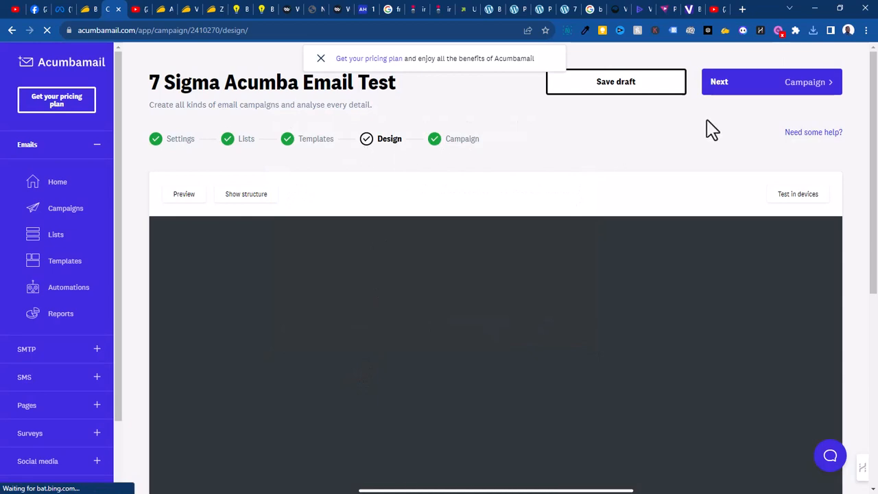
{"action": "left_click", "coordinate": [729, 85]}
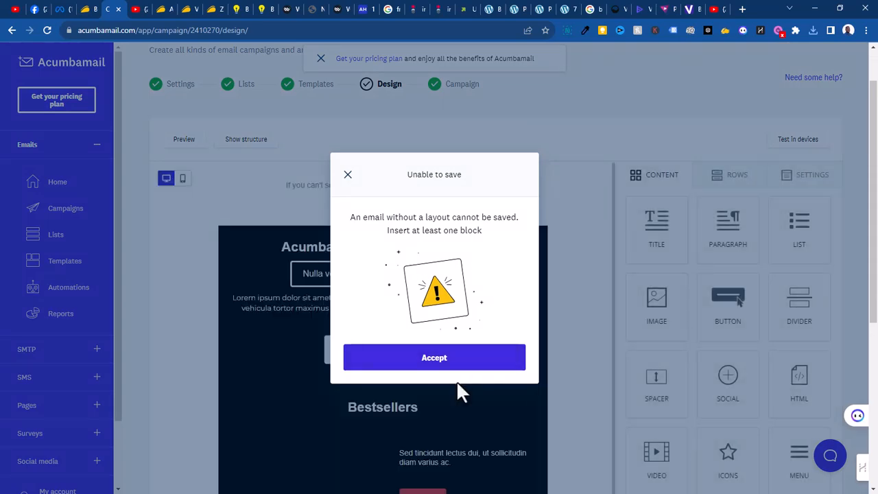
{"action": "left_click", "coordinate": [447, 364]}
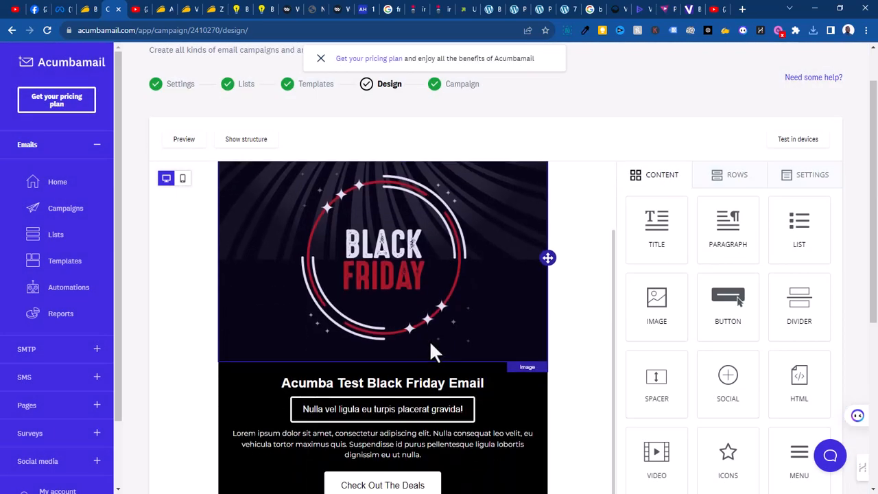
{"action": "scroll", "coordinate": [430, 344], "scroll_direction": "down", "scroll_amount": 3}
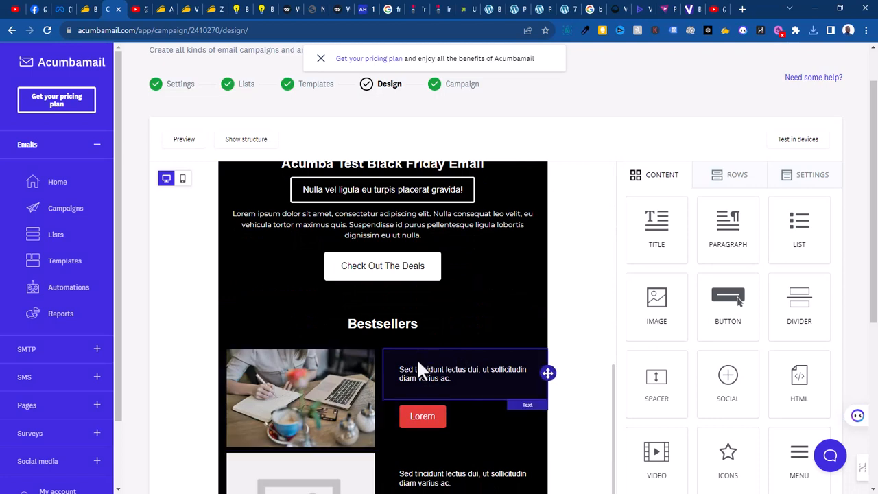
{"action": "scroll", "coordinate": [418, 361], "scroll_direction": "up", "scroll_amount": 5}
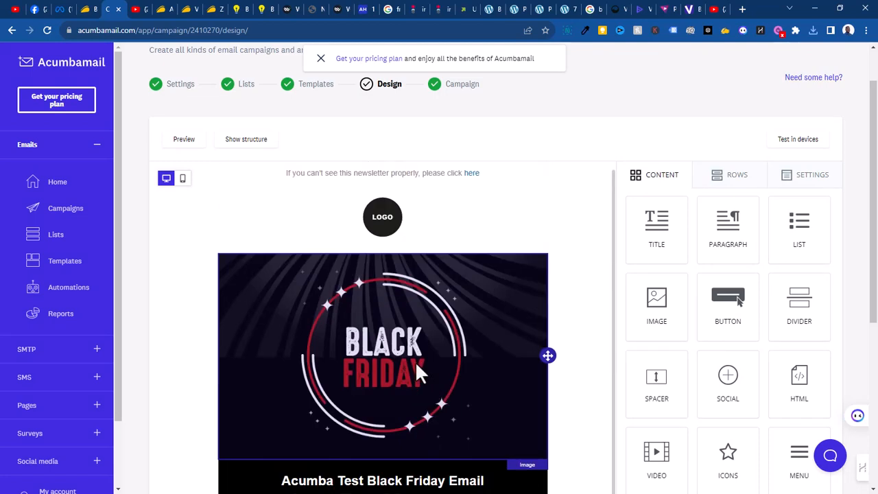
{"action": "scroll", "coordinate": [415, 361], "scroll_direction": "down", "scroll_amount": 3}
{"action": "scroll", "coordinate": [411, 359], "scroll_direction": "down", "scroll_amount": 2}
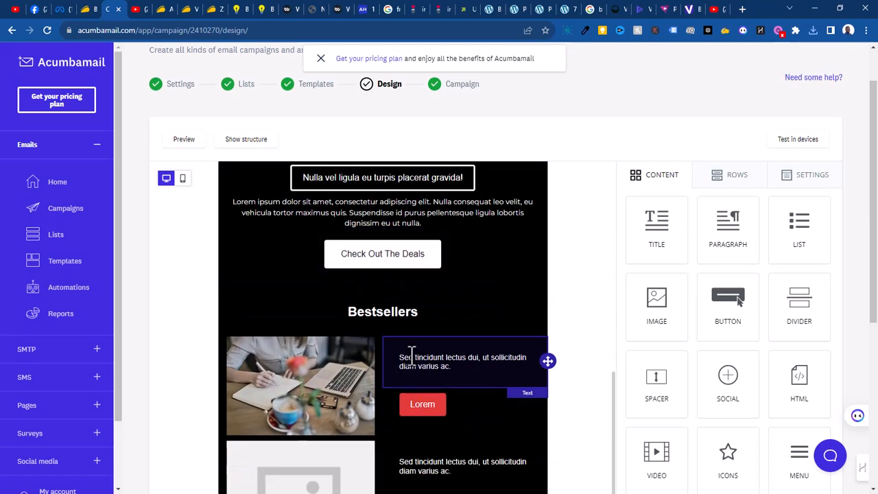
{"action": "scroll", "coordinate": [414, 354], "scroll_direction": "up", "scroll_amount": 6}
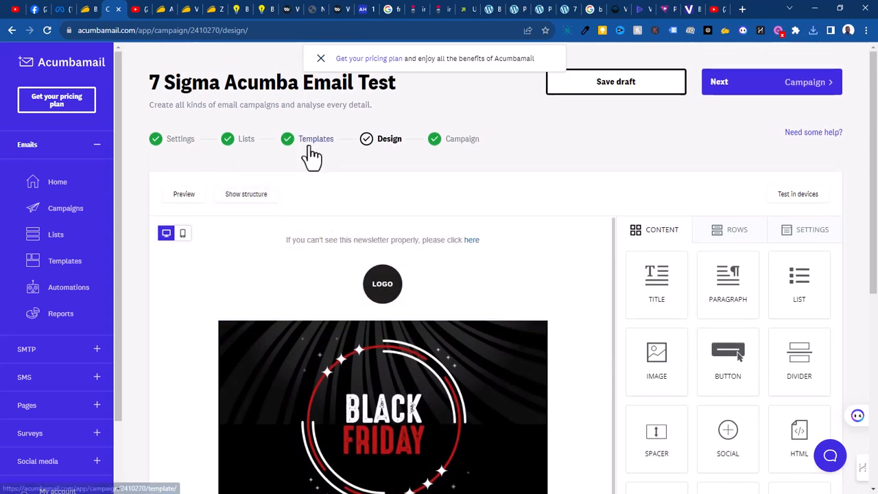
{"action": "left_click", "coordinate": [317, 145]}
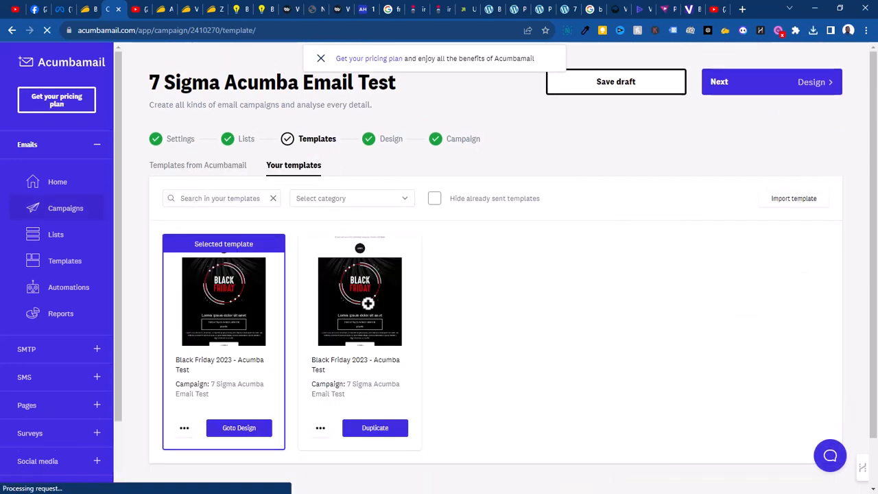
{"action": "left_click", "coordinate": [367, 341]}
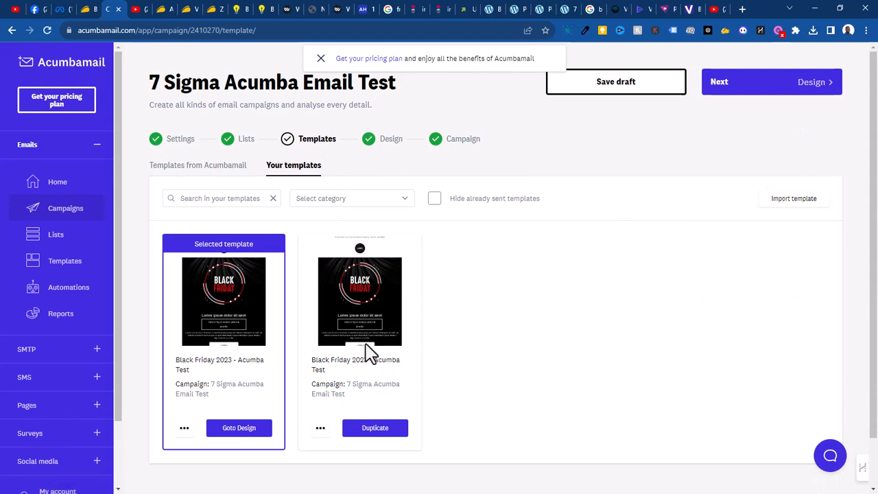
{"action": "left_click", "coordinate": [365, 272]}
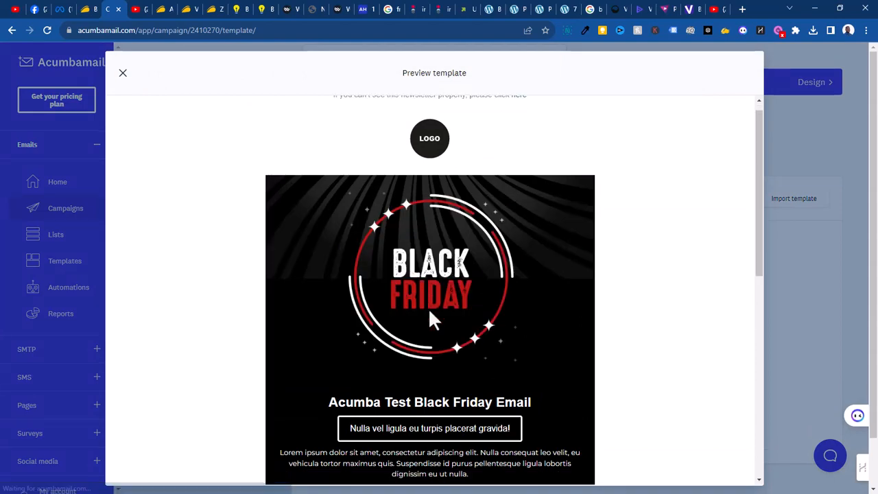
{"action": "scroll", "coordinate": [428, 307], "scroll_direction": "down", "scroll_amount": 7}
{"action": "scroll", "coordinate": [431, 310], "scroll_direction": "up", "scroll_amount": 8}
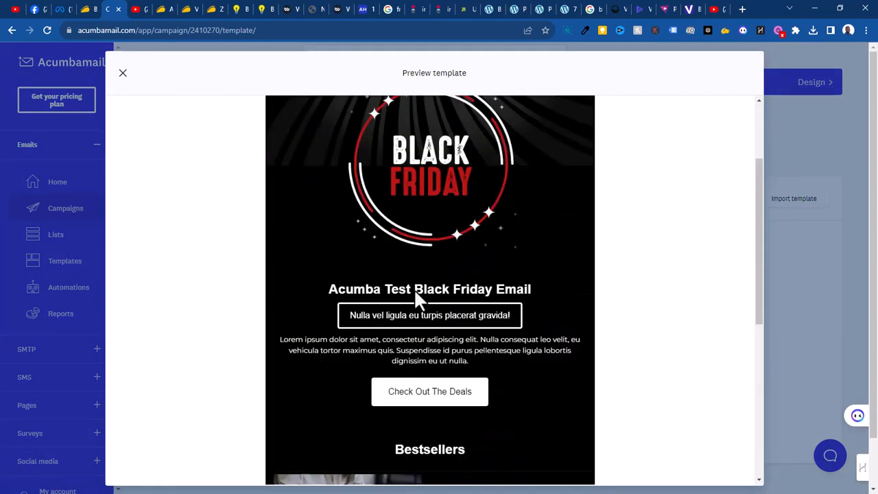
{"action": "left_click", "coordinate": [122, 74]}
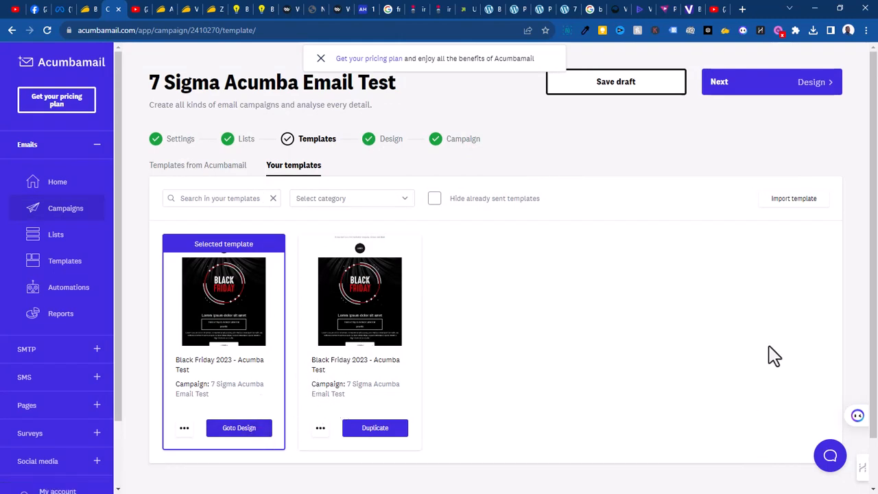
{"action": "left_click", "coordinate": [725, 96]}
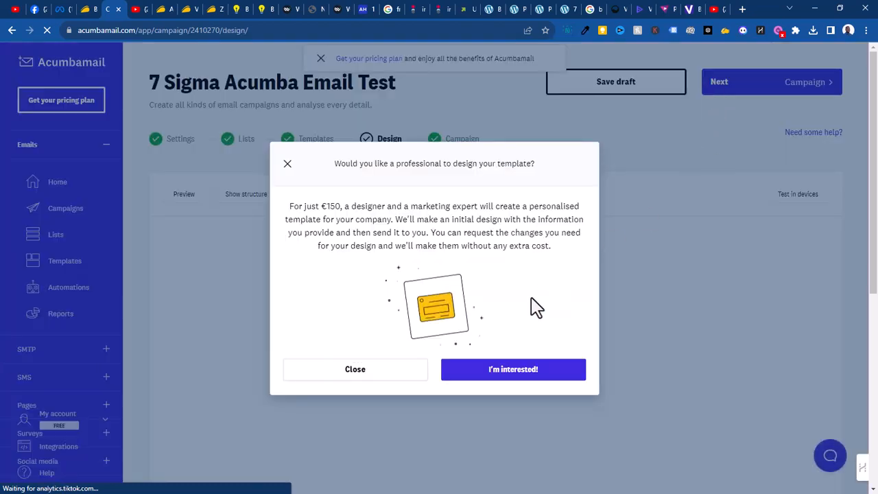
{"action": "left_click", "coordinate": [401, 381]}
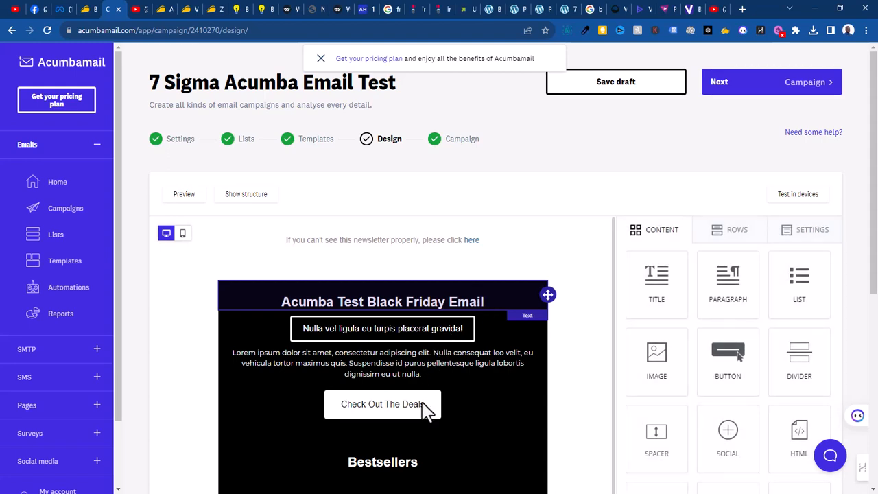
{"action": "scroll", "coordinate": [449, 382], "scroll_direction": "down", "scroll_amount": 3}
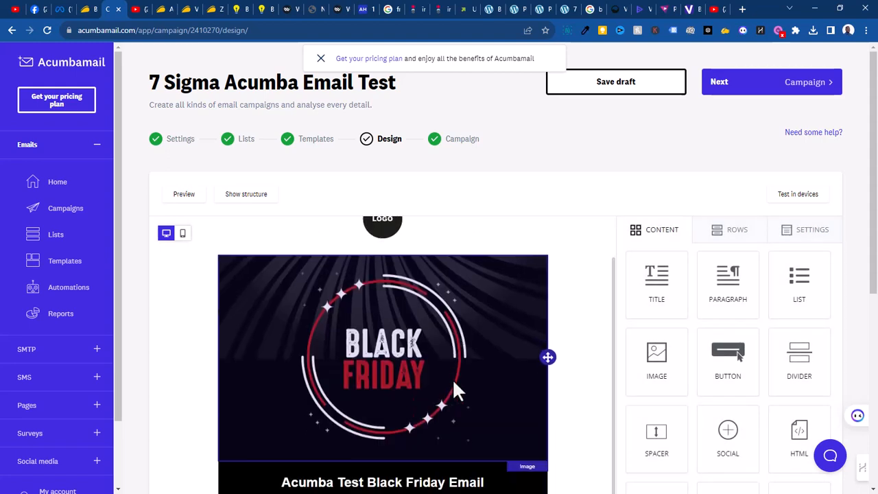
{"action": "scroll", "coordinate": [500, 357], "scroll_direction": "down", "scroll_amount": 5}
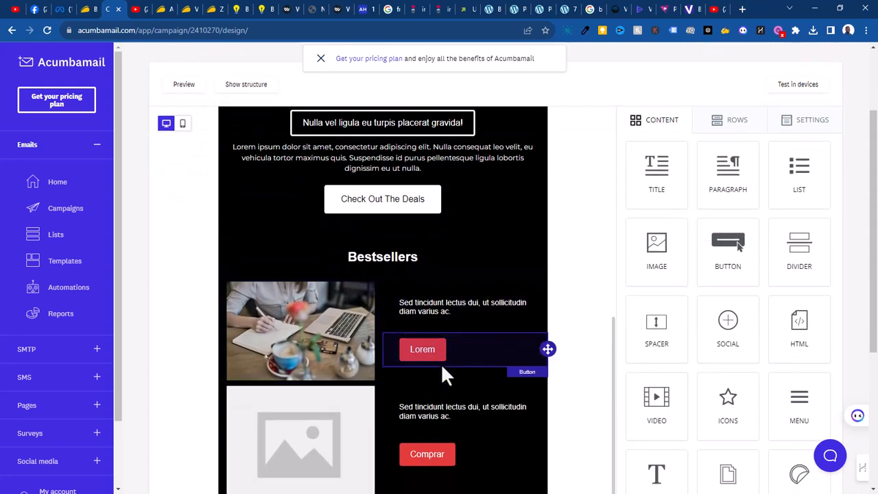
{"action": "triple_click", "coordinate": [427, 305]}
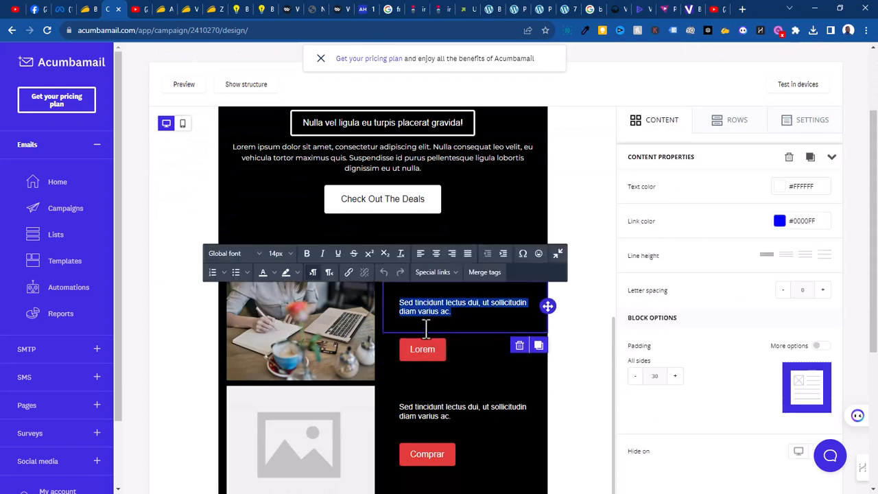
{"action": "scroll", "coordinate": [411, 371], "scroll_direction": "down", "scroll_amount": 3}
{"action": "scroll", "coordinate": [513, 356], "scroll_direction": "up", "scroll_amount": 10}
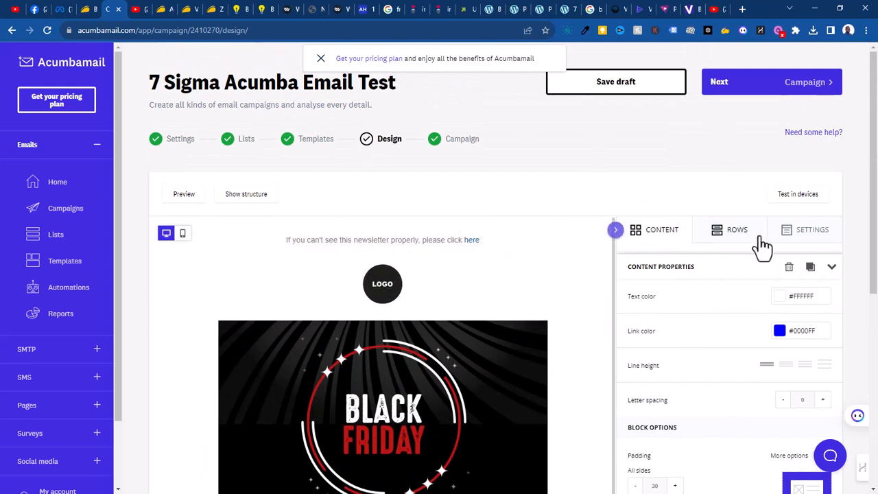
{"action": "scroll", "coordinate": [705, 255], "scroll_direction": "down", "scroll_amount": 5}
{"action": "scroll", "coordinate": [485, 340], "scroll_direction": "up", "scroll_amount": 1}
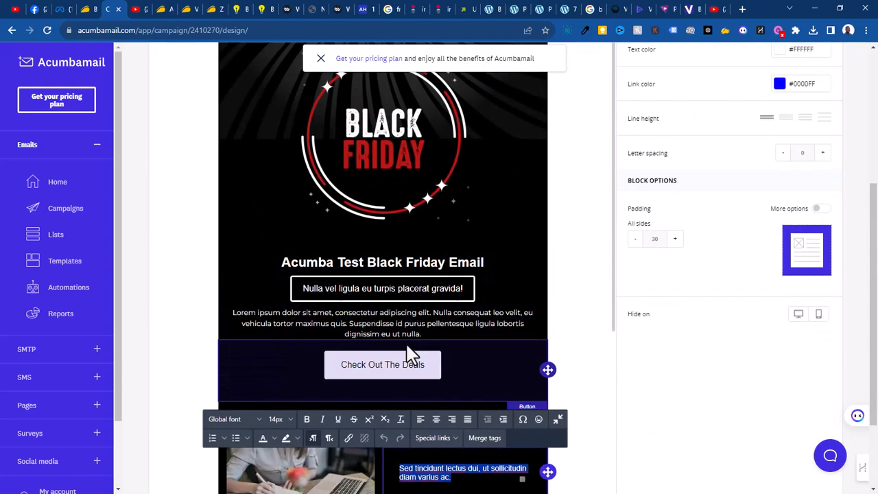
{"action": "scroll", "coordinate": [407, 358], "scroll_direction": "down", "scroll_amount": 2}
Rename the first bestseller to 'Productivity Tools' and relabel its button 'Get Deals'
{"action": "double_click", "coordinate": [433, 341]}
{"action": "triple_click", "coordinate": [433, 342]}
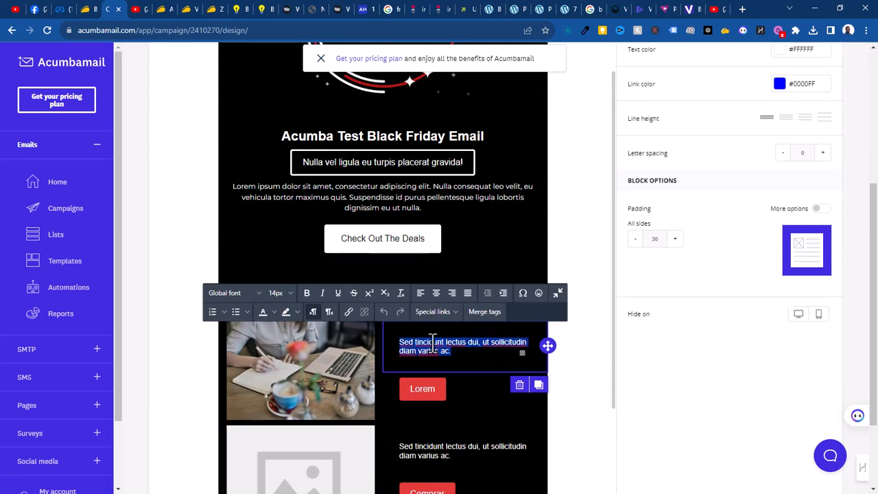
{"action": "type", "text": "Productivity Tools"}
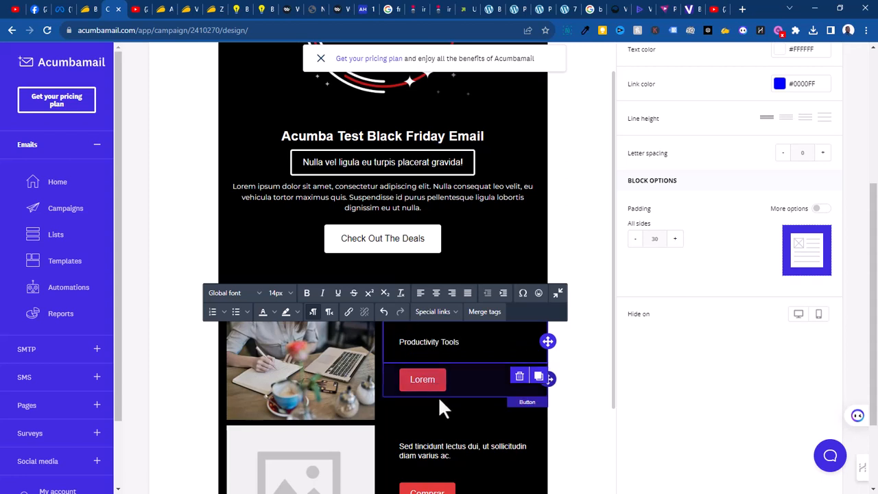
{"action": "double_click", "coordinate": [423, 380]}
{"action": "type", "text": "G"}
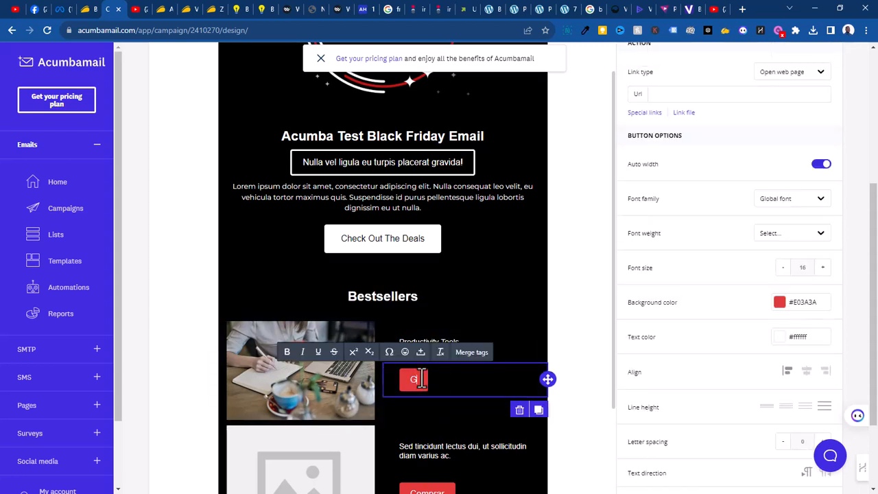
{"action": "type", "text": "et Deals"}
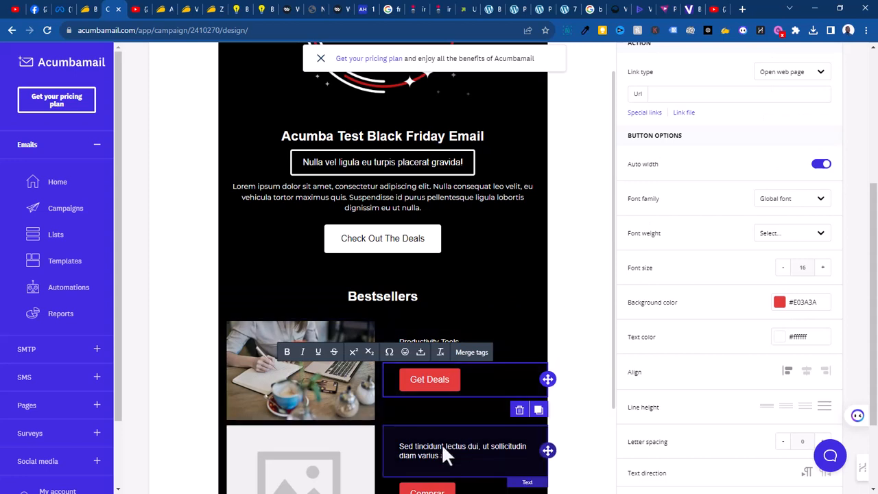
Rename the second bestseller to 'Laptops & Devices (Mac Book Pro)' with a 'Get Deals' button
{"action": "triple_click", "coordinate": [426, 449]}
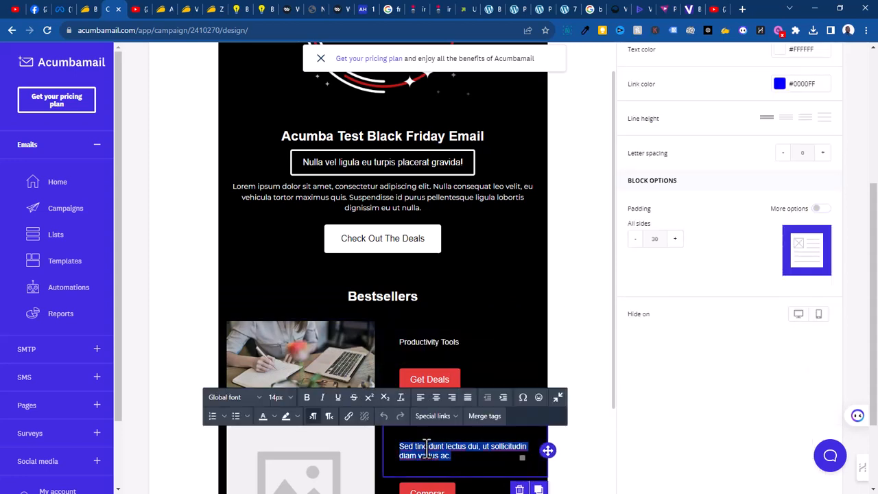
{"action": "type", "text": "Laptops & Devices (Mac Book Pro"}
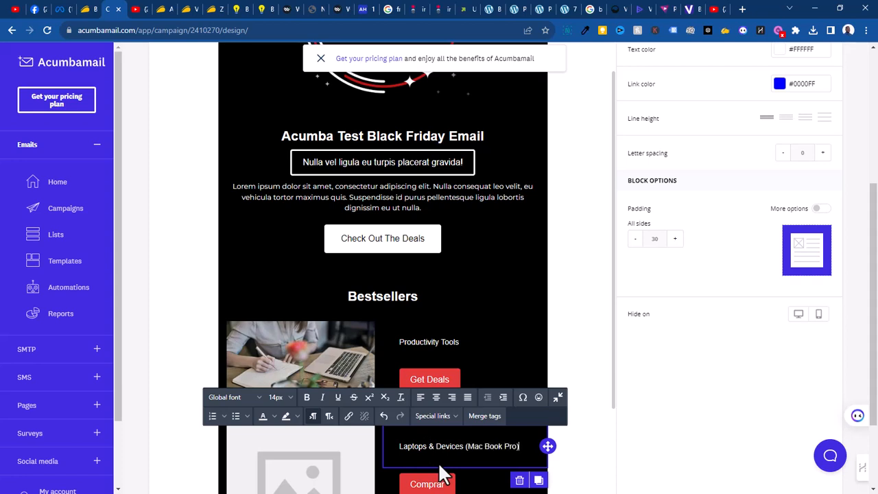
{"action": "left_click", "coordinate": [432, 483]}
{"action": "double_click", "coordinate": [423, 484]}
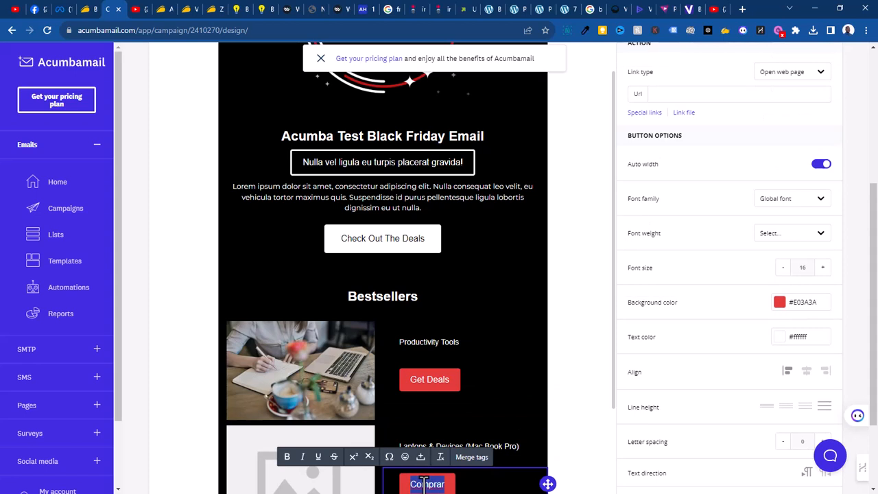
{"action": "type", "text": "Get Da"}
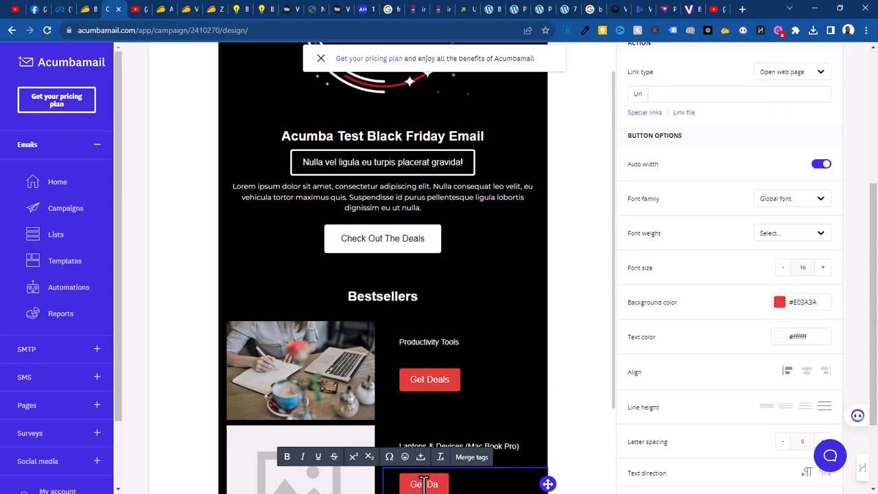
{"action": "key", "text": "BackSpace"}
{"action": "type", "text": "eals"}
Select the empty placeholder image block and open the image library to replace it
{"action": "scroll", "coordinate": [353, 412], "scroll_direction": "down", "scroll_amount": 2}
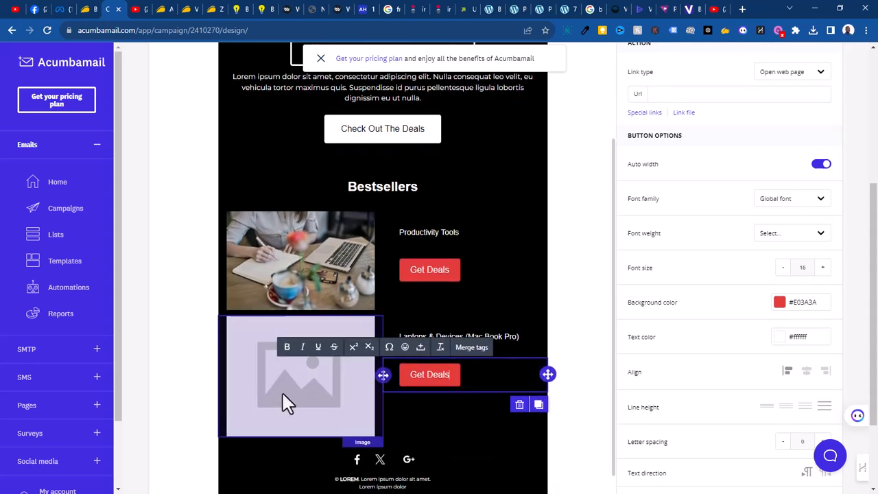
{"action": "left_click", "coordinate": [282, 393]}
{"action": "left_click", "coordinate": [658, 195]}
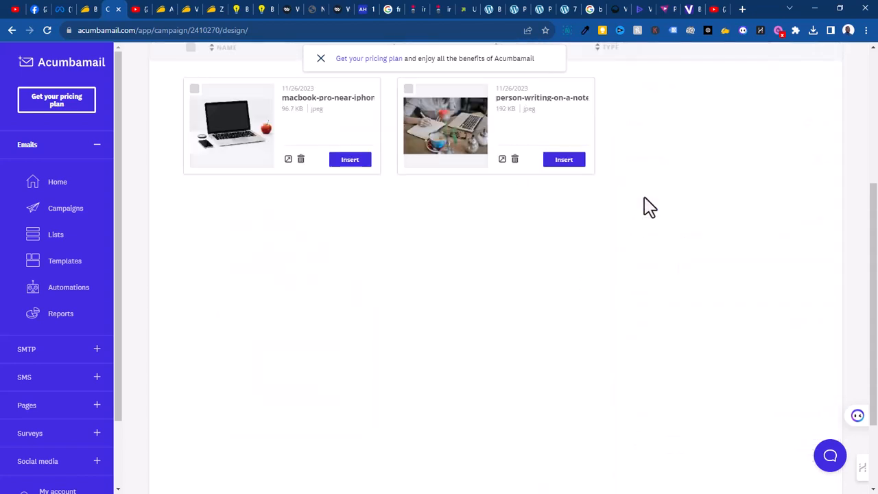
Insert the macbook-pro photo into the second bestseller's image slot and proceed to the Campaign step
{"action": "left_click", "coordinate": [233, 143]}
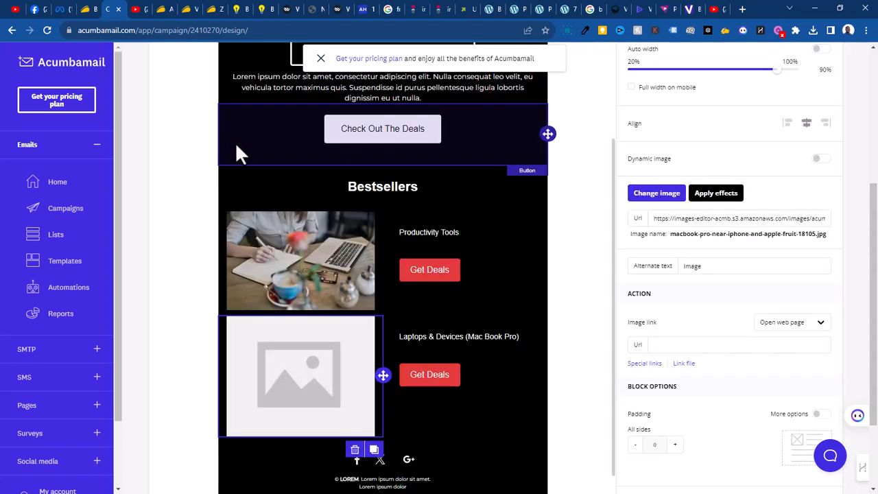
{"action": "scroll", "coordinate": [469, 395], "scroll_direction": "down", "scroll_amount": 2}
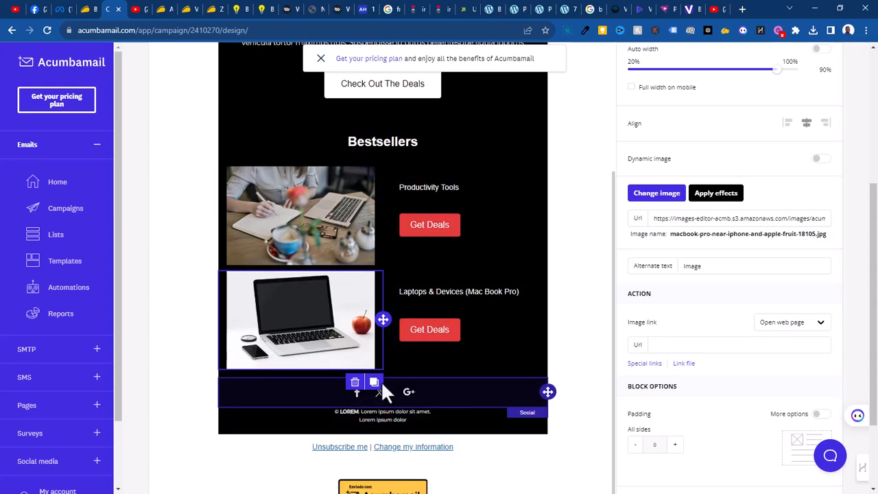
{"action": "scroll", "coordinate": [502, 389], "scroll_direction": "down", "scroll_amount": 1}
{"action": "scroll", "coordinate": [535, 329], "scroll_direction": "up", "scroll_amount": 9}
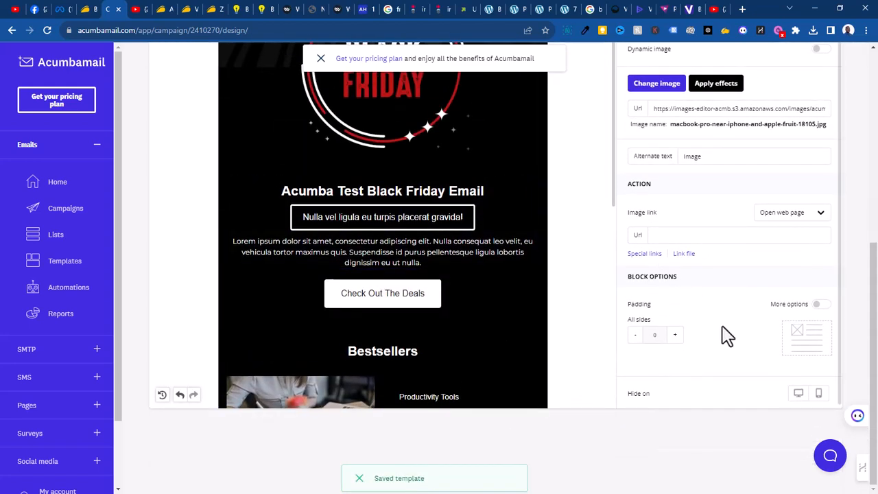
{"action": "scroll", "coordinate": [686, 332], "scroll_direction": "up", "scroll_amount": 2}
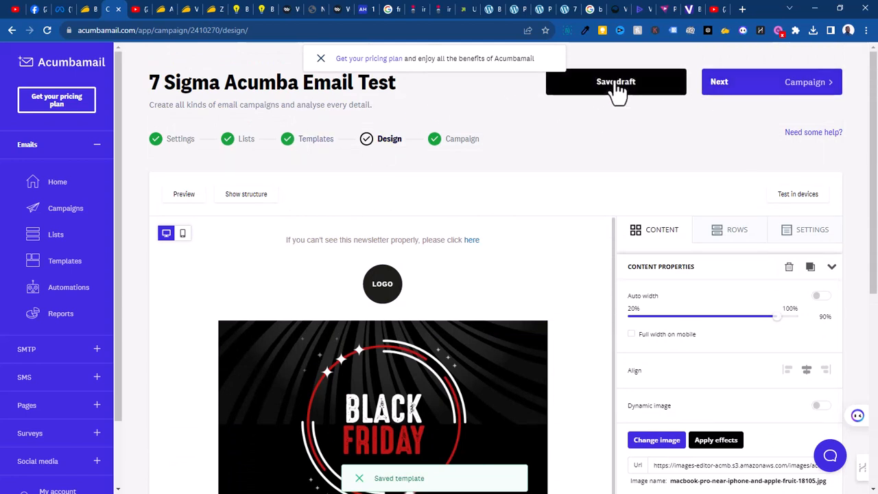
{"action": "left_click", "coordinate": [722, 83]}
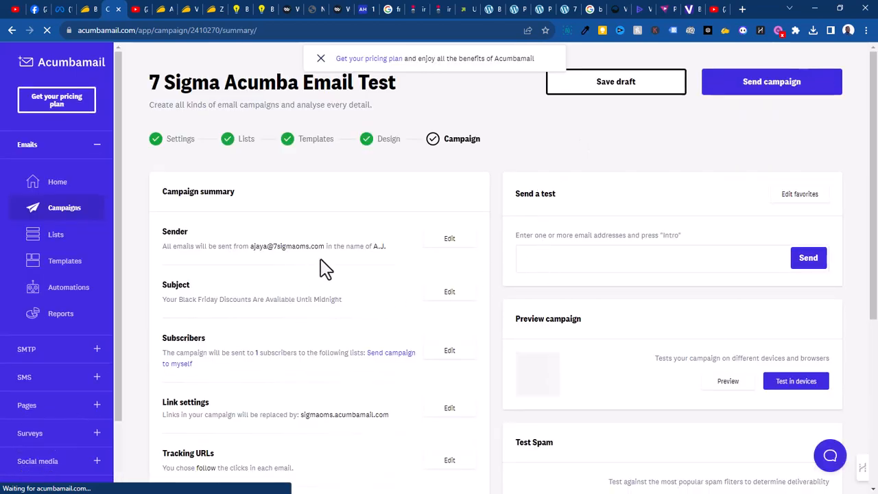
Send a test email to the suggested test recipient address, then open the campaign preview
{"action": "left_click", "coordinate": [569, 257]}
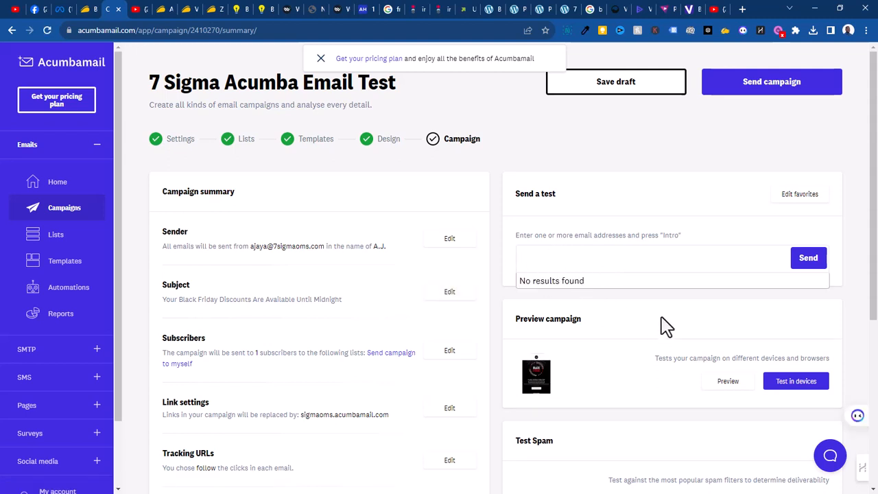
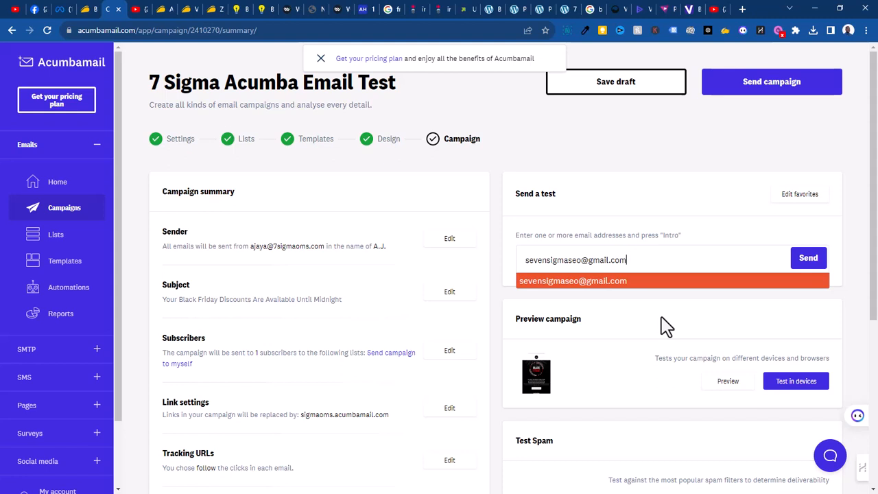
{"action": "left_click", "coordinate": [611, 281]}
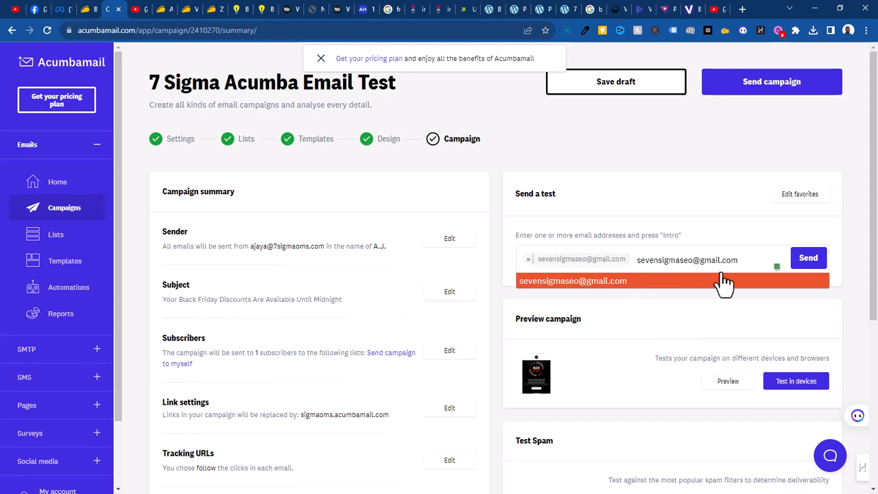
{"action": "left_click", "coordinate": [807, 262]}
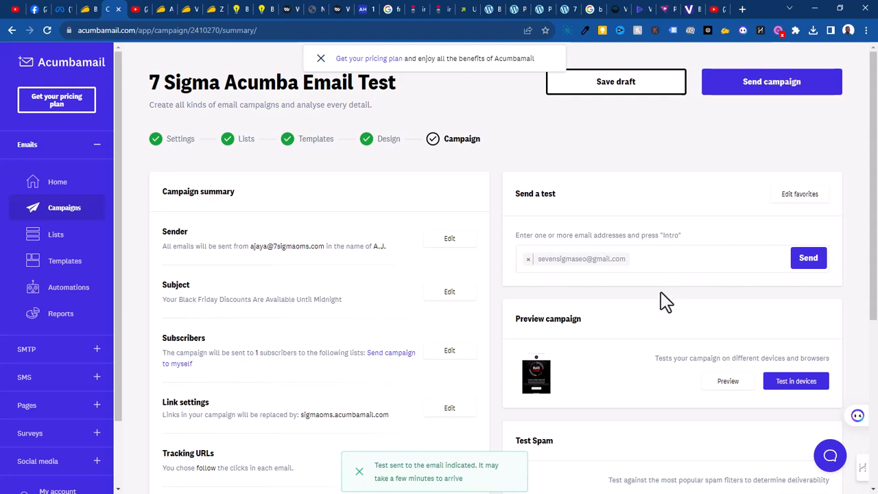
{"action": "left_click", "coordinate": [730, 383]}
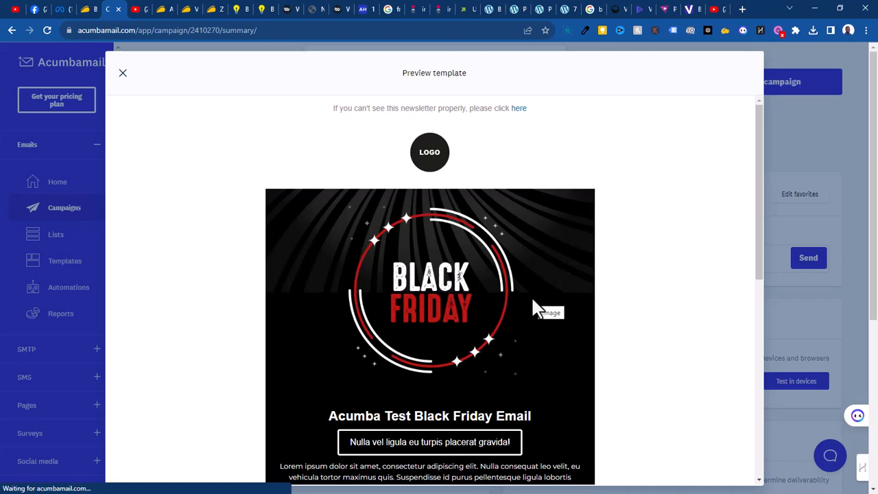
Scroll through the Black Friday email in the preview template, then close it and return to the summary
{"action": "scroll", "coordinate": [532, 302], "scroll_direction": "down", "scroll_amount": 3}
{"action": "scroll", "coordinate": [418, 246], "scroll_direction": "down", "scroll_amount": 3}
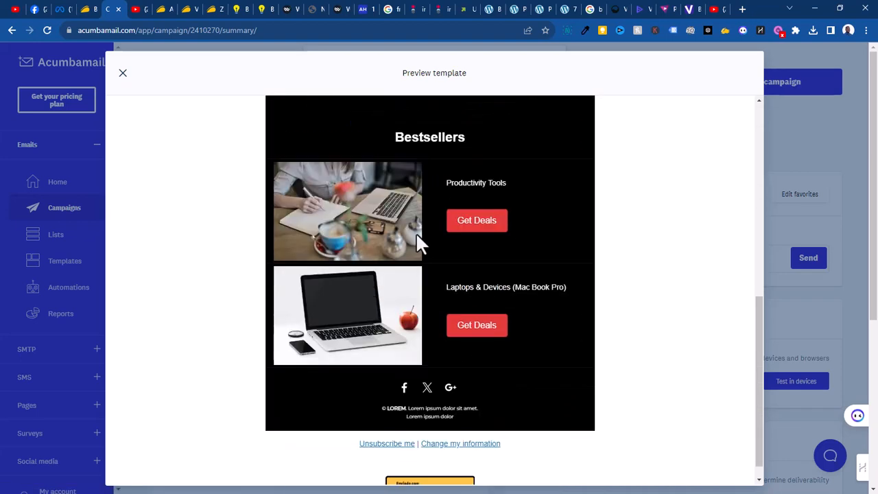
{"action": "scroll", "coordinate": [473, 310], "scroll_direction": "up", "scroll_amount": 7}
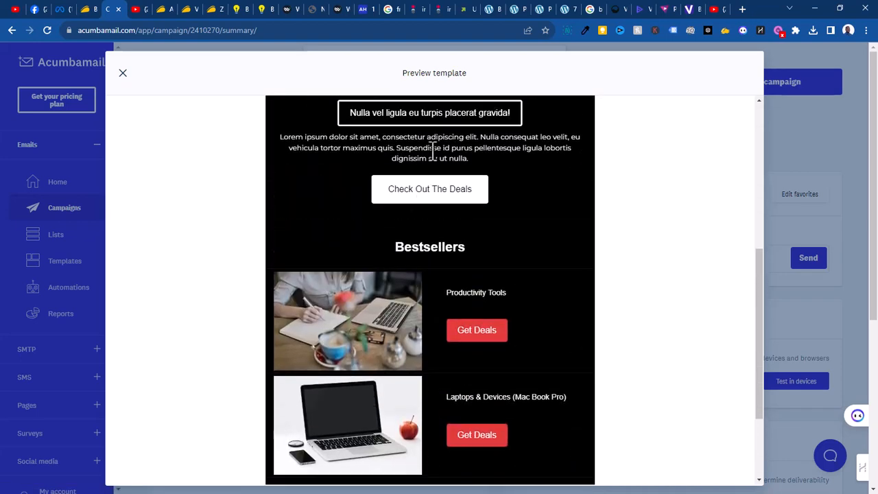
{"action": "scroll", "coordinate": [511, 219], "scroll_direction": "down", "scroll_amount": 10}
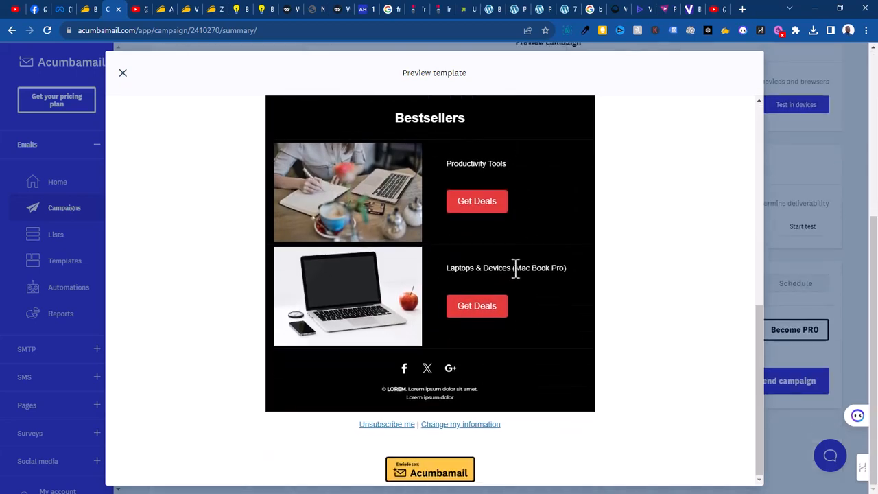
{"action": "scroll", "coordinate": [515, 268], "scroll_direction": "up", "scroll_amount": 8}
{"action": "left_click", "coordinate": [122, 73]}
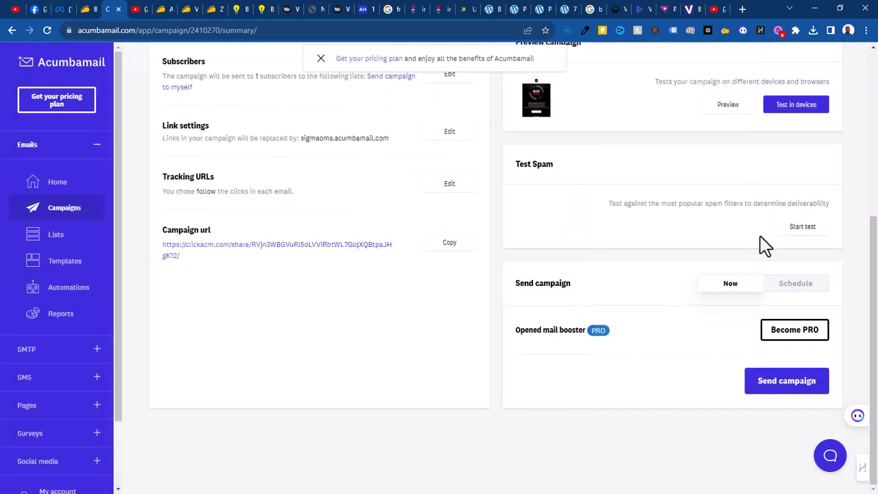
{"action": "scroll", "coordinate": [754, 233], "scroll_direction": "up", "scroll_amount": 3}
{"action": "scroll", "coordinate": [755, 206], "scroll_direction": "up", "scroll_amount": 2}
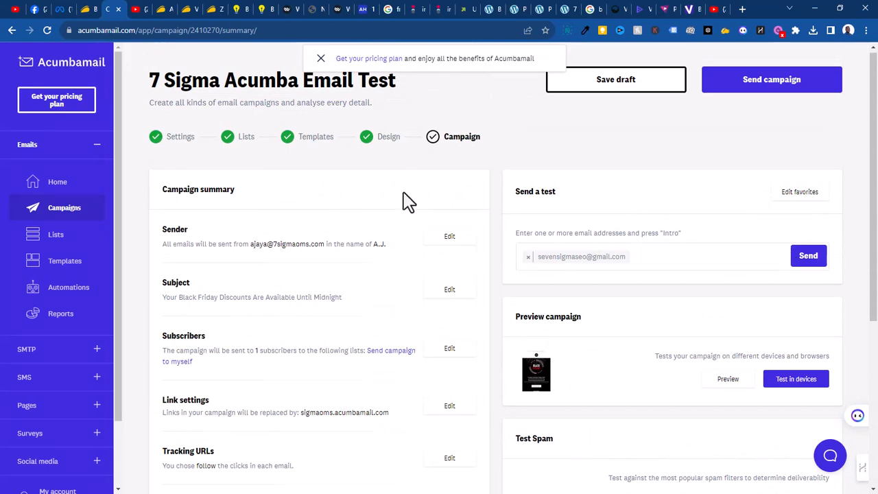
Copy the Campaign url and view it in a new browser tab
{"action": "scroll", "coordinate": [578, 245], "scroll_direction": "down", "scroll_amount": 4}
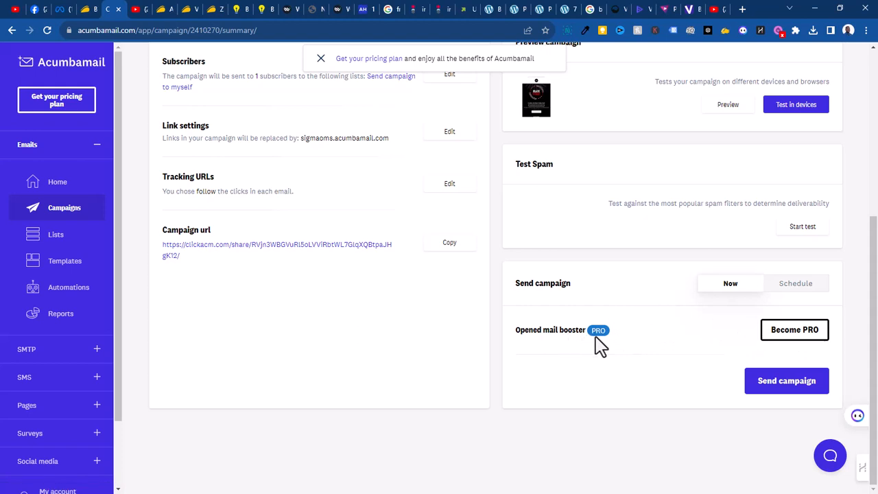
{"action": "scroll", "coordinate": [281, 264], "scroll_direction": "up", "scroll_amount": 2}
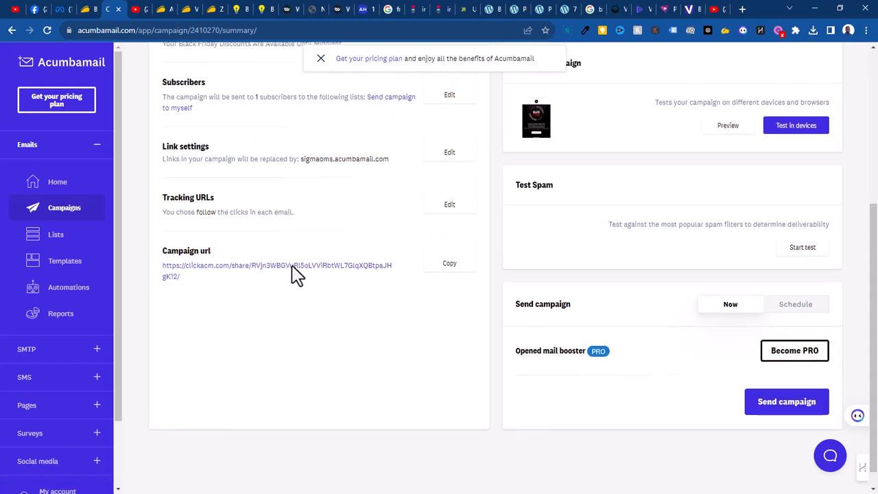
{"action": "left_click", "coordinate": [432, 354]}
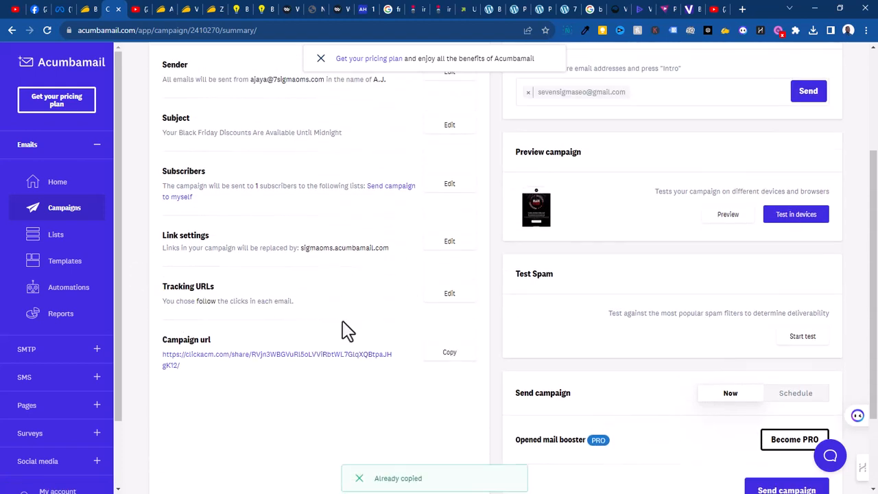
{"action": "right_click", "coordinate": [314, 358]}
{"action": "left_click", "coordinate": [357, 177]}
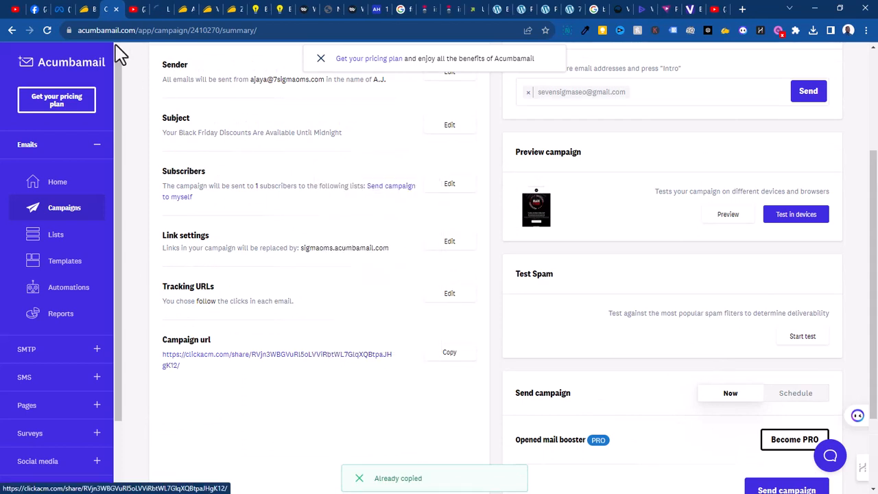
{"action": "left_click", "coordinate": [154, 9]}
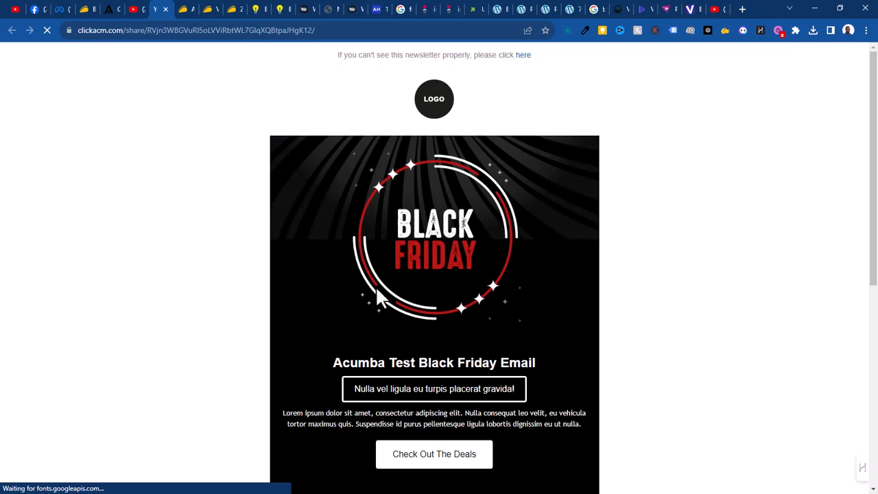
Look over the web version, close the clickacm tab and return to the Acumbamail campaign tab
{"action": "scroll", "coordinate": [378, 298], "scroll_direction": "down", "scroll_amount": 5}
{"action": "scroll", "coordinate": [370, 281], "scroll_direction": "up", "scroll_amount": 4}
{"action": "scroll", "coordinate": [356, 271], "scroll_direction": "up", "scroll_amount": 2}
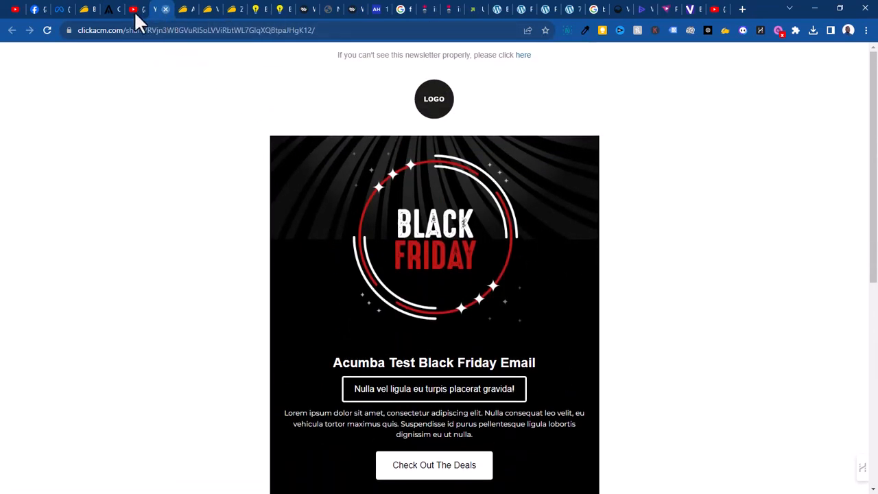
{"action": "left_click", "coordinate": [165, 9]}
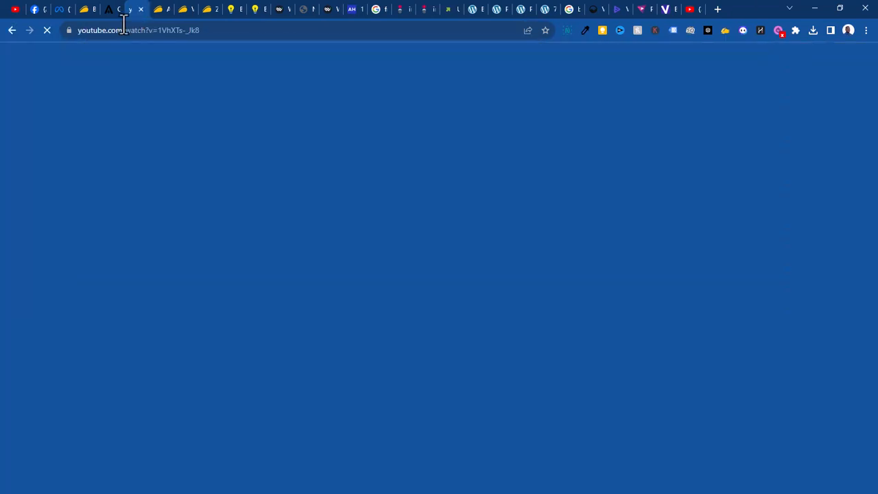
{"action": "left_click", "coordinate": [107, 10]}
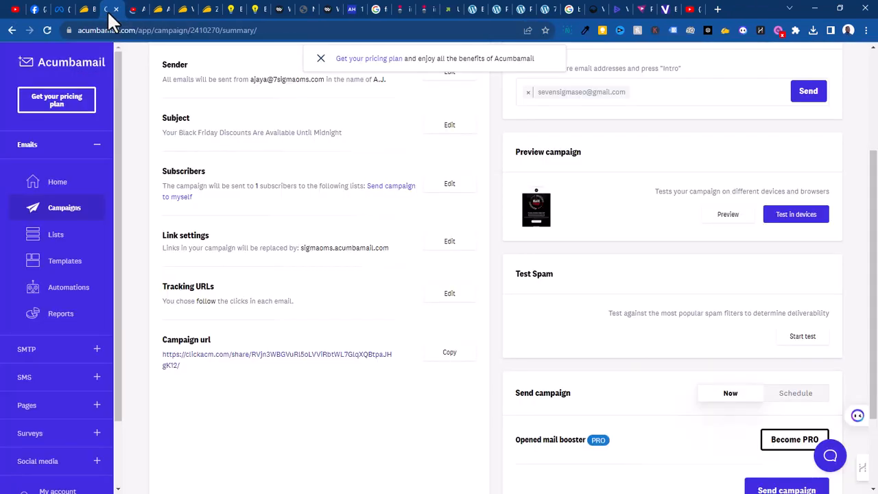
{"action": "scroll", "coordinate": [358, 257], "scroll_direction": "down", "scroll_amount": 2}
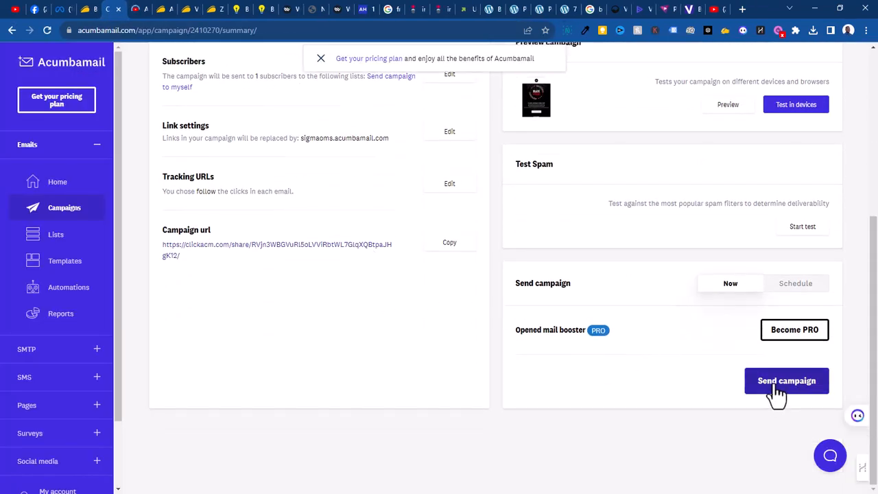
{"action": "scroll", "coordinate": [715, 369], "scroll_direction": "up", "scroll_amount": 5}
{"action": "scroll", "coordinate": [627, 317], "scroll_direction": "down", "scroll_amount": 4}
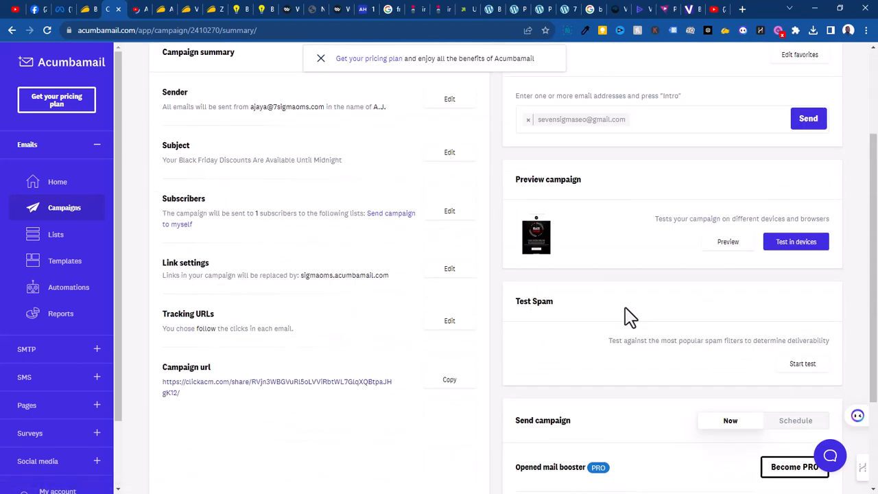
{"action": "scroll", "coordinate": [496, 364], "scroll_direction": "up", "scroll_amount": 3}
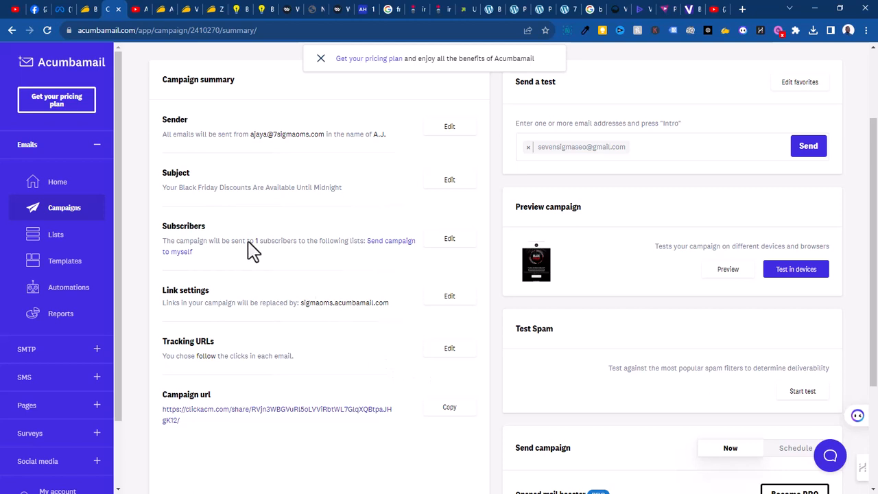
{"action": "scroll", "coordinate": [255, 230], "scroll_direction": "up", "scroll_amount": 2}
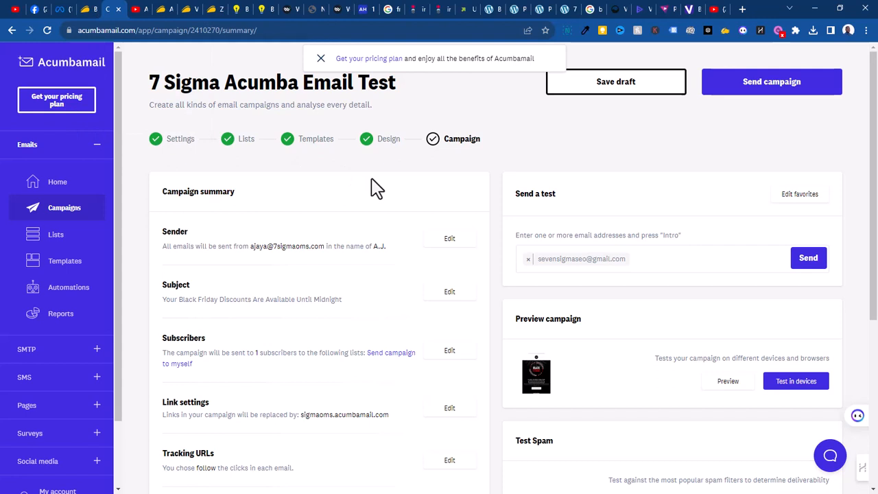
{"action": "scroll", "coordinate": [88, 364], "scroll_direction": "down", "scroll_amount": 1}
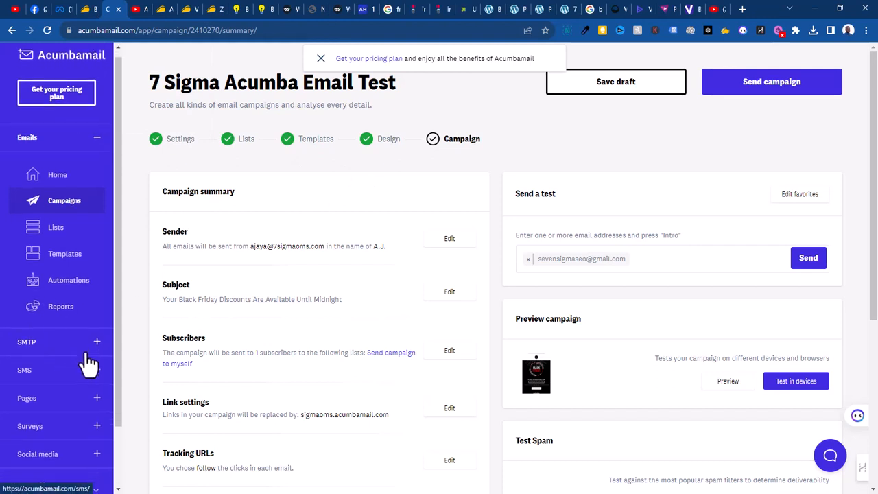
{"action": "scroll", "coordinate": [88, 364], "scroll_direction": "down", "scroll_amount": 1}
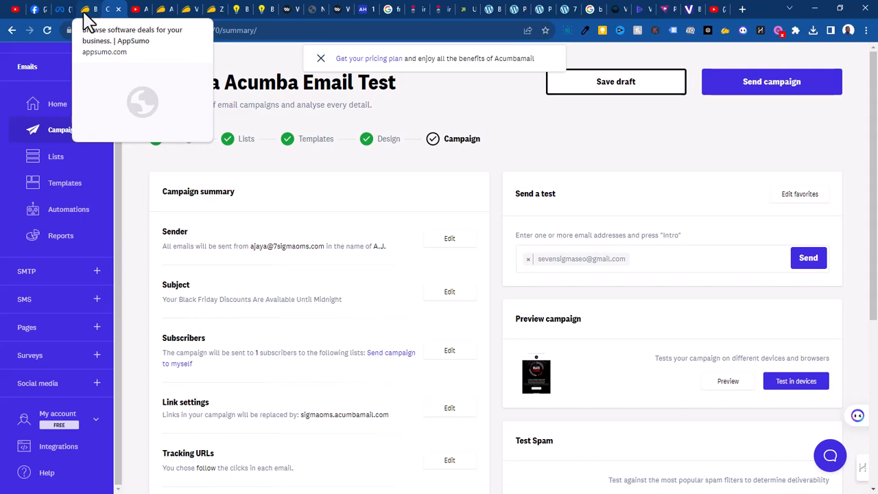
Switch to the AppSumo Acumbamail deal and highlight the $839 original and $79 prices
{"action": "left_click", "coordinate": [160, 11]}
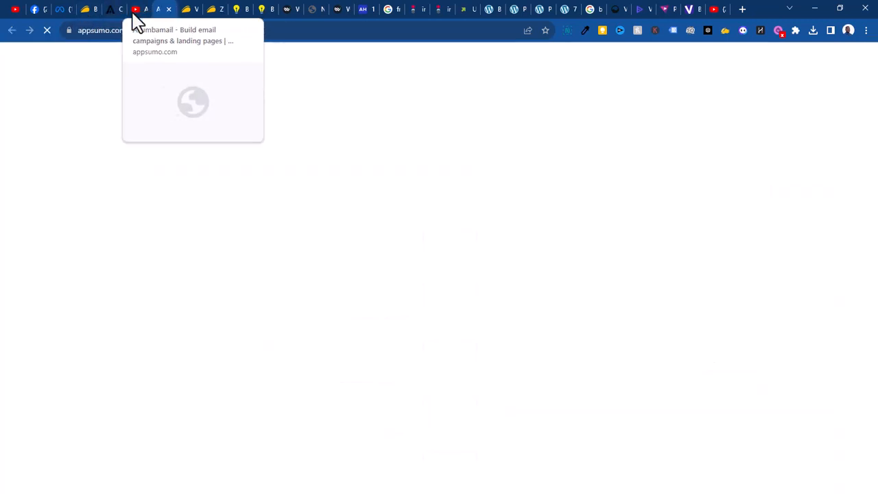
{"action": "scroll", "coordinate": [359, 271], "scroll_direction": "up", "scroll_amount": 5}
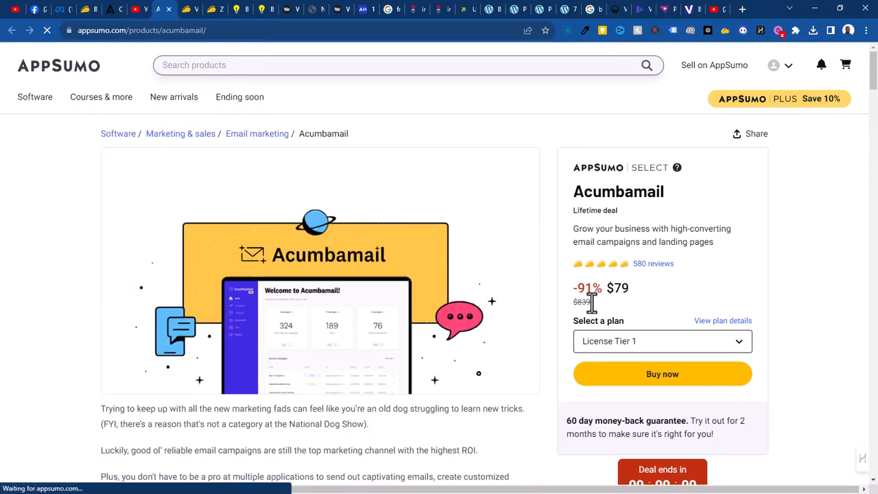
{"action": "double_click", "coordinate": [585, 304]}
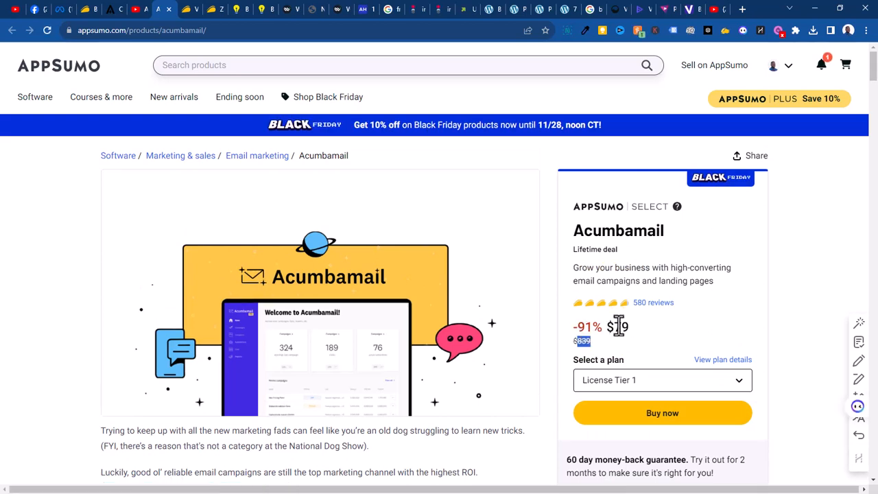
{"action": "double_click", "coordinate": [621, 327]}
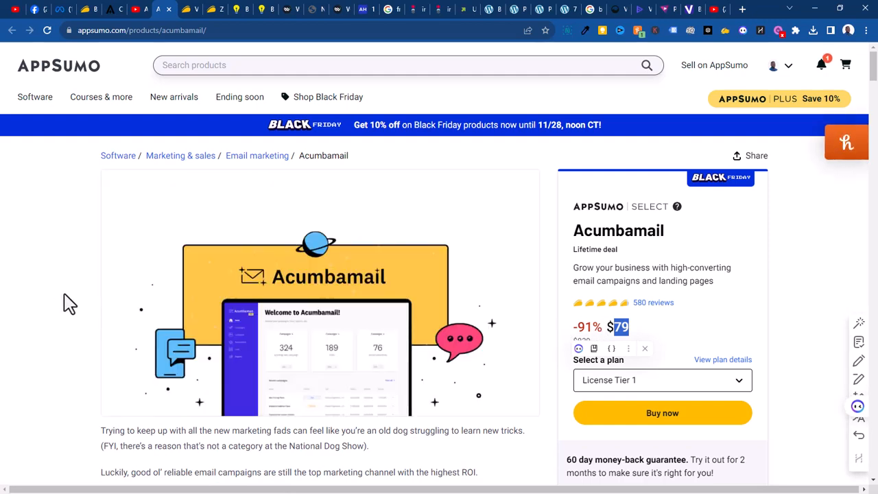
{"action": "scroll", "coordinate": [80, 304], "scroll_direction": "down", "scroll_amount": 3}
{"action": "scroll", "coordinate": [253, 323], "scroll_direction": "down", "scroll_amount": 4}
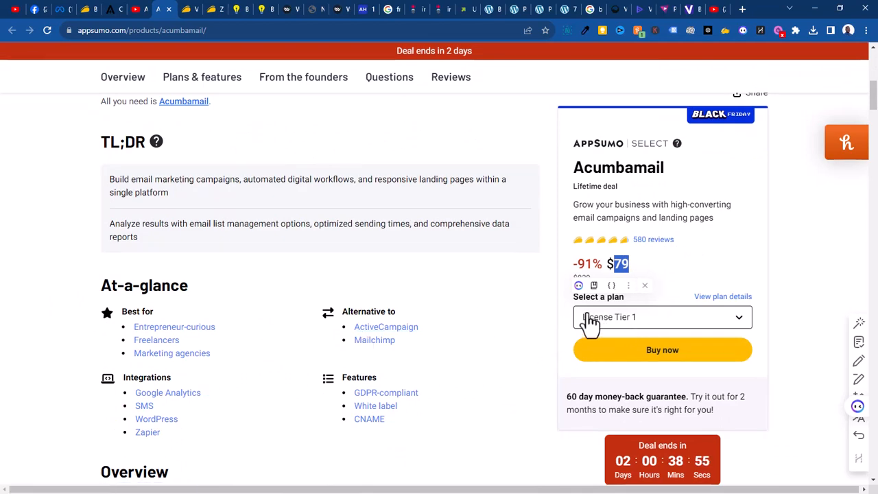
{"action": "scroll", "coordinate": [304, 297], "scroll_direction": "down", "scroll_amount": 2}
{"action": "scroll", "coordinate": [267, 291], "scroll_direction": "up", "scroll_amount": 2}
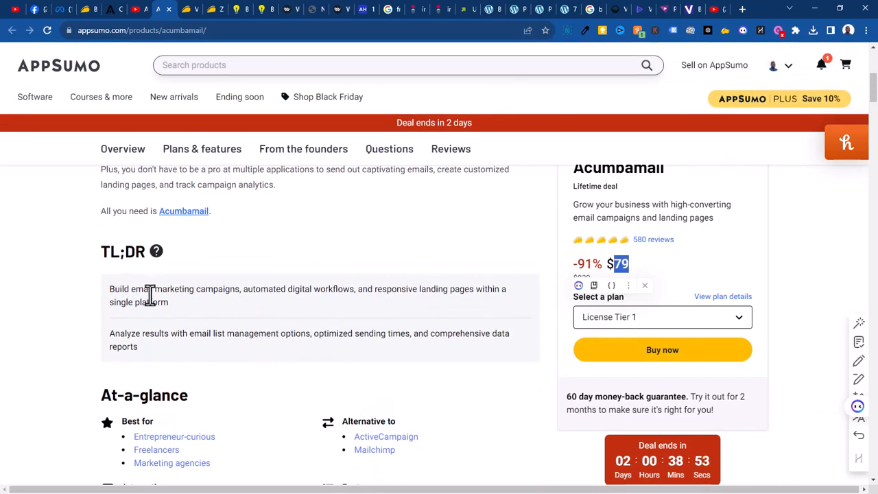
Highlight the two TL;DR paragraphs, including the one about analyzing results
{"action": "triple_click", "coordinate": [149, 295]}
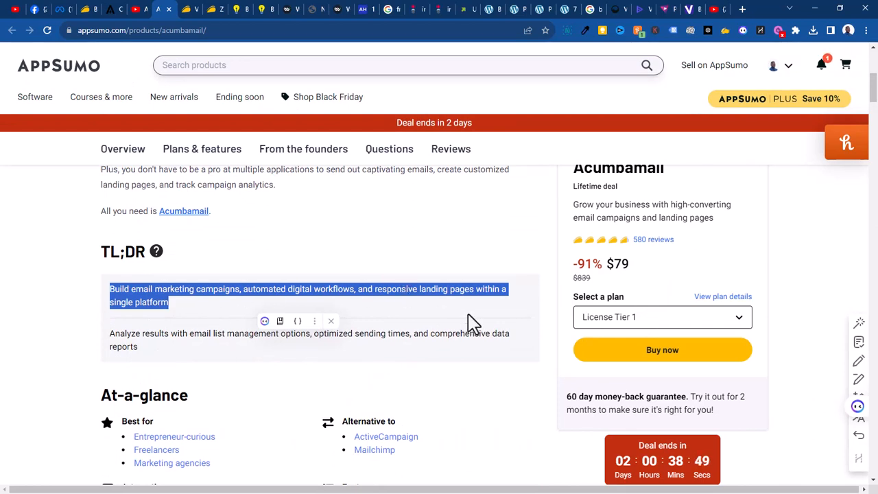
{"action": "left_click", "coordinate": [154, 298]}
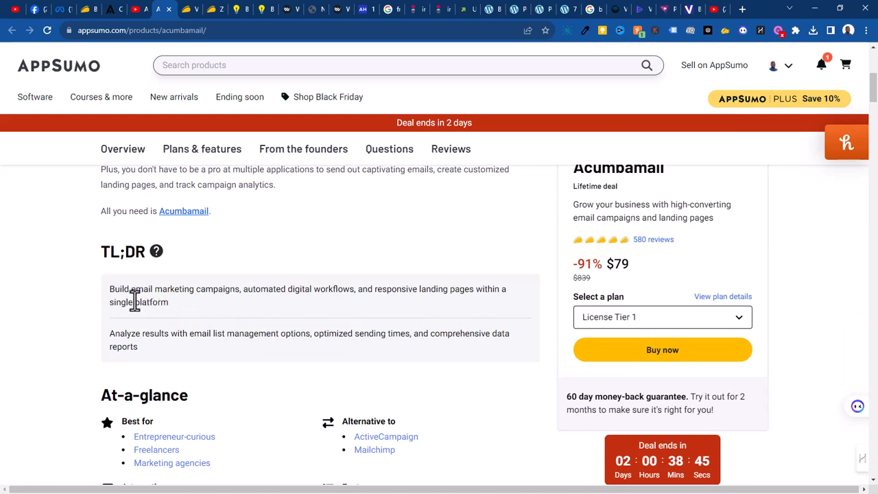
{"action": "triple_click", "coordinate": [145, 337]}
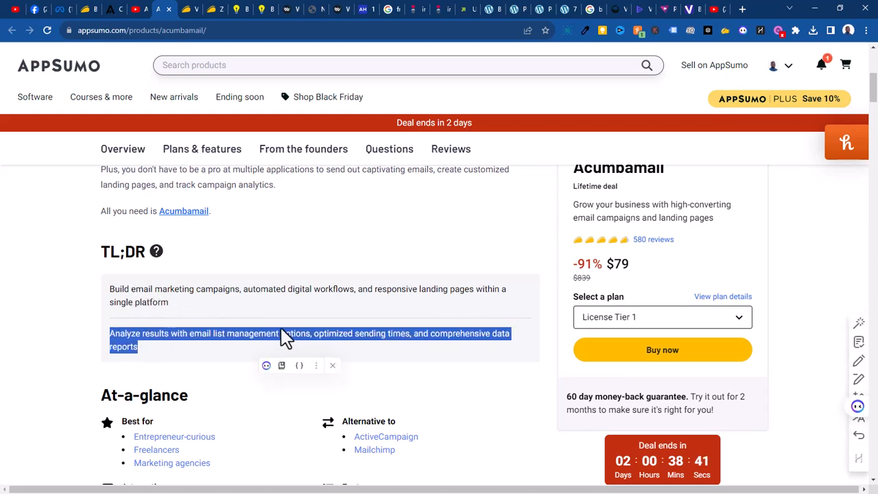
{"action": "left_click", "coordinate": [431, 347]}
Scroll down through the deal's Overview description
{"action": "scroll", "coordinate": [431, 347], "scroll_direction": "down", "scroll_amount": 7}
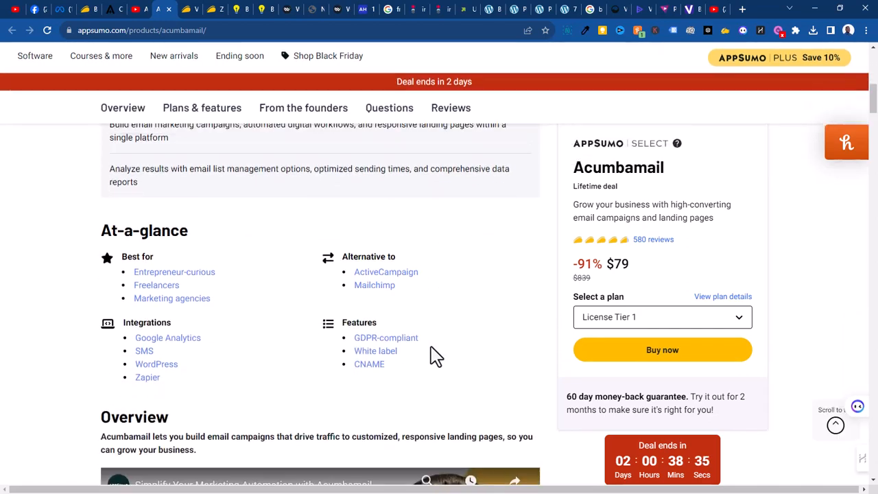
{"action": "scroll", "coordinate": [433, 350], "scroll_direction": "down", "scroll_amount": 6}
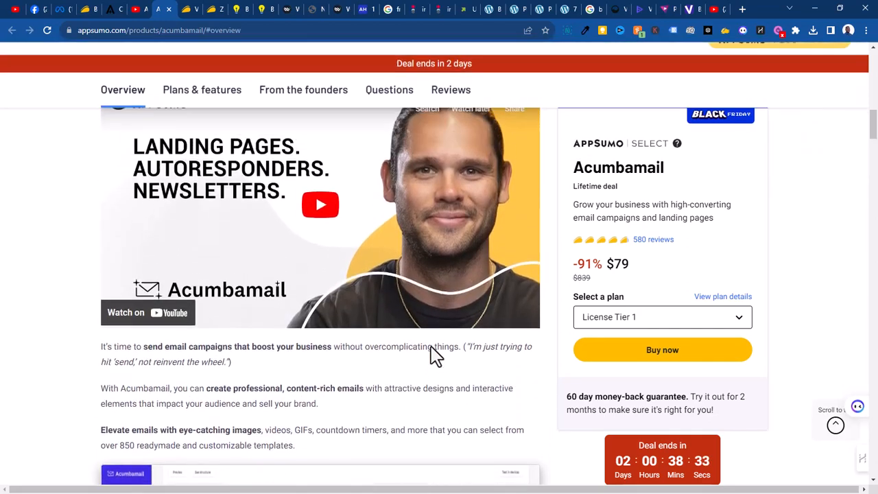
{"action": "scroll", "coordinate": [431, 351], "scroll_direction": "down", "scroll_amount": 3}
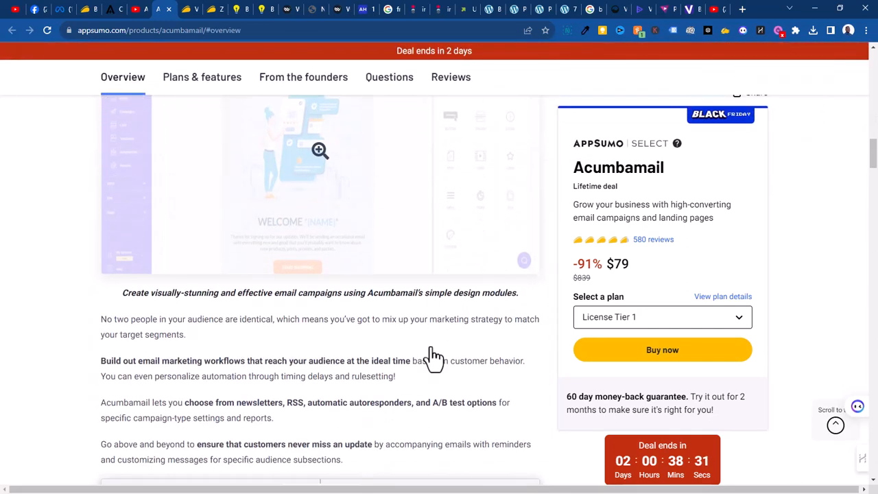
{"action": "scroll", "coordinate": [429, 348], "scroll_direction": "down", "scroll_amount": 3}
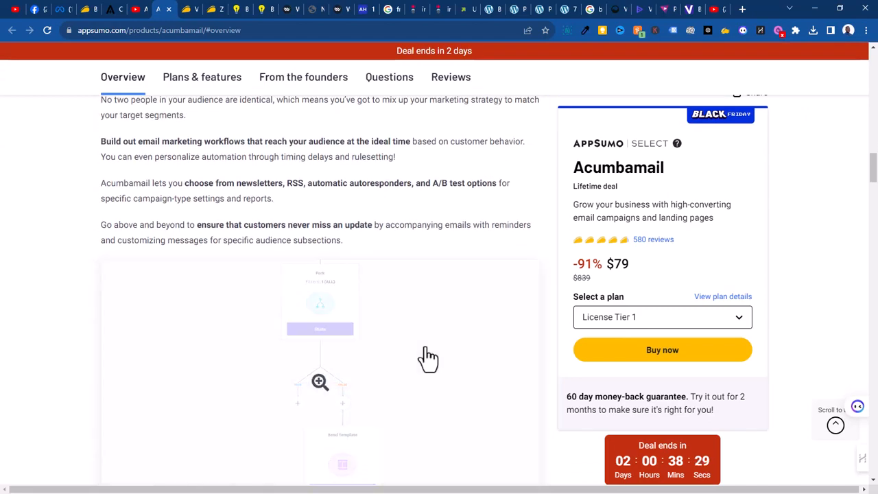
{"action": "scroll", "coordinate": [424, 358], "scroll_direction": "down", "scroll_amount": 4}
{"action": "scroll", "coordinate": [415, 353], "scroll_direction": "down", "scroll_amount": 3}
{"action": "scroll", "coordinate": [417, 354], "scroll_direction": "up", "scroll_amount": 10}
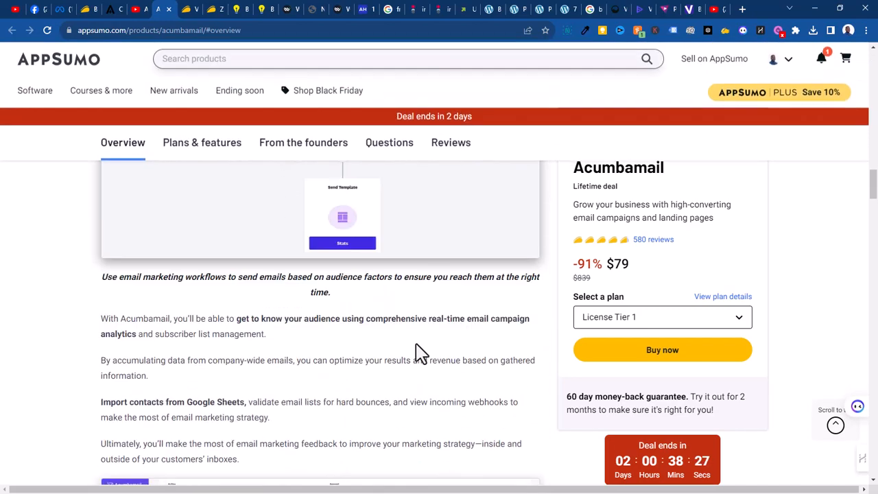